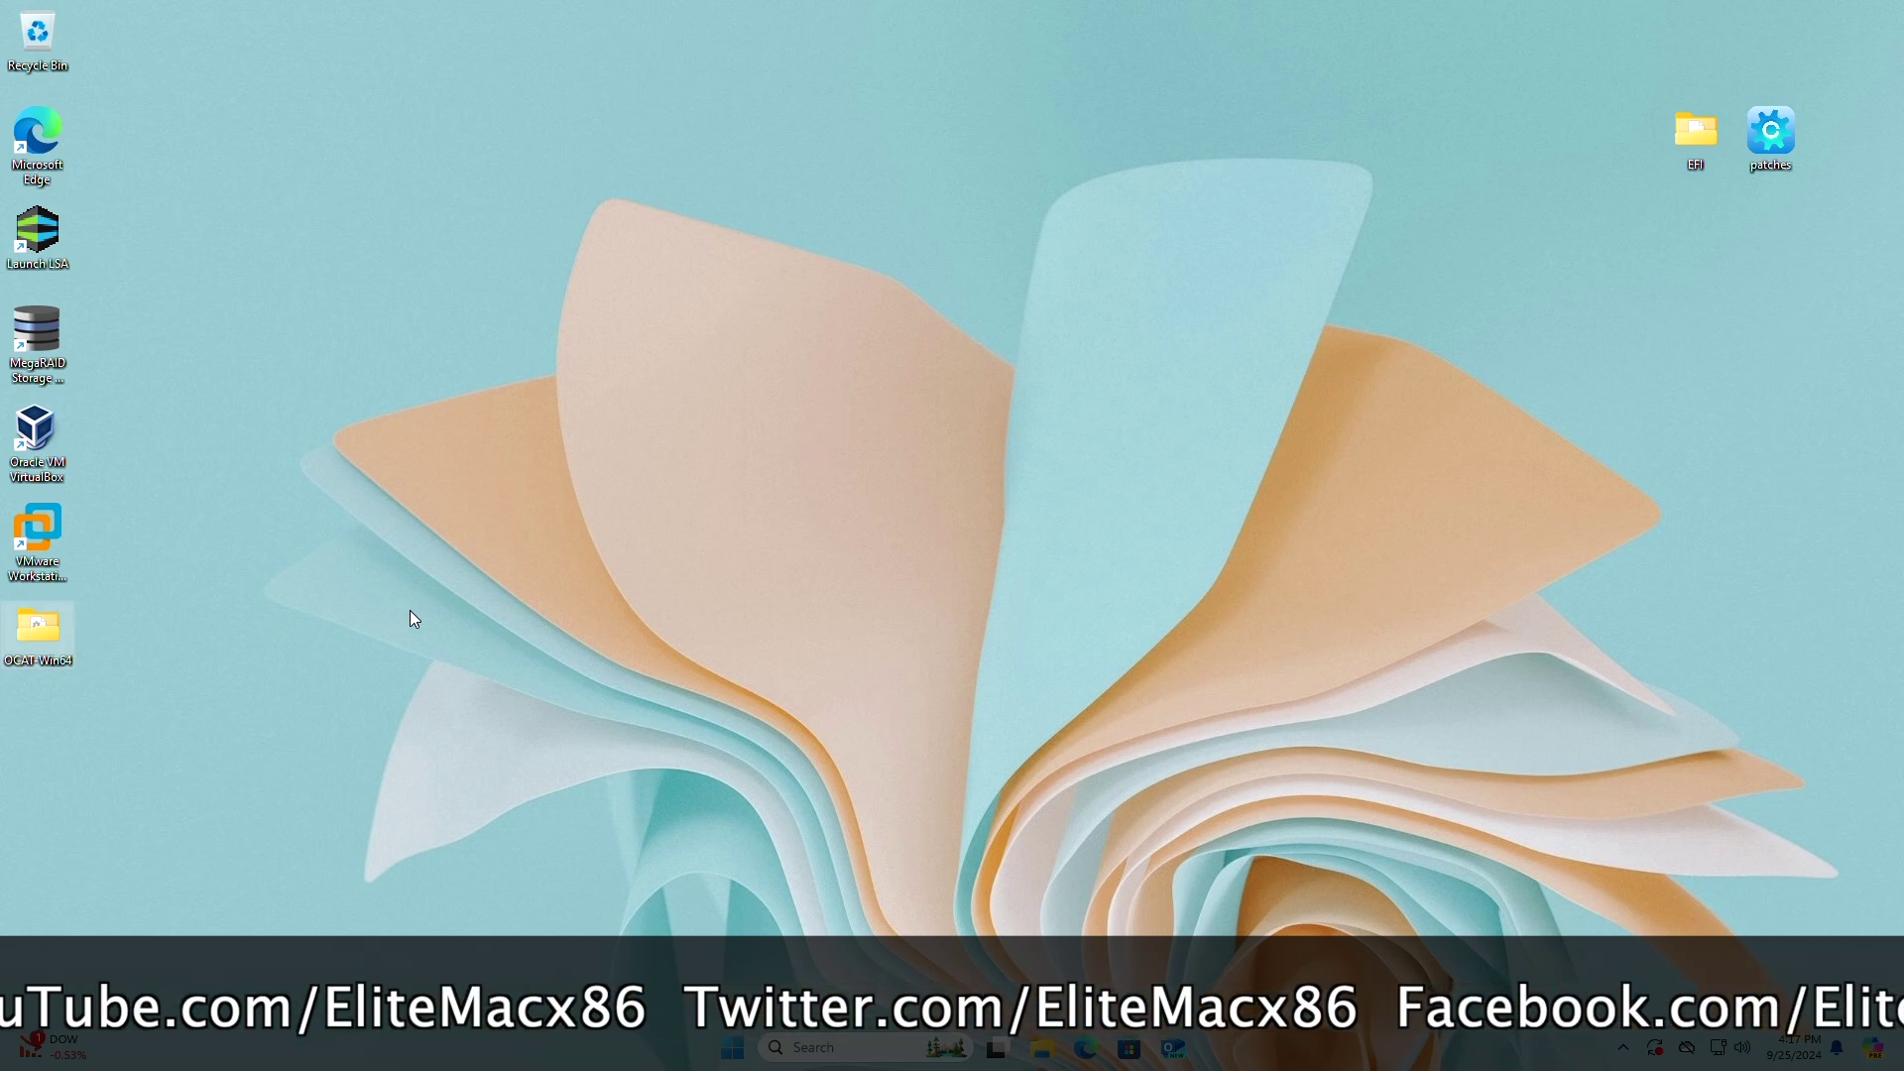
# Open config.plist from the desktop EFI\OC folder in the OpenCore configurator.
pyautogui.click(1686, 137)
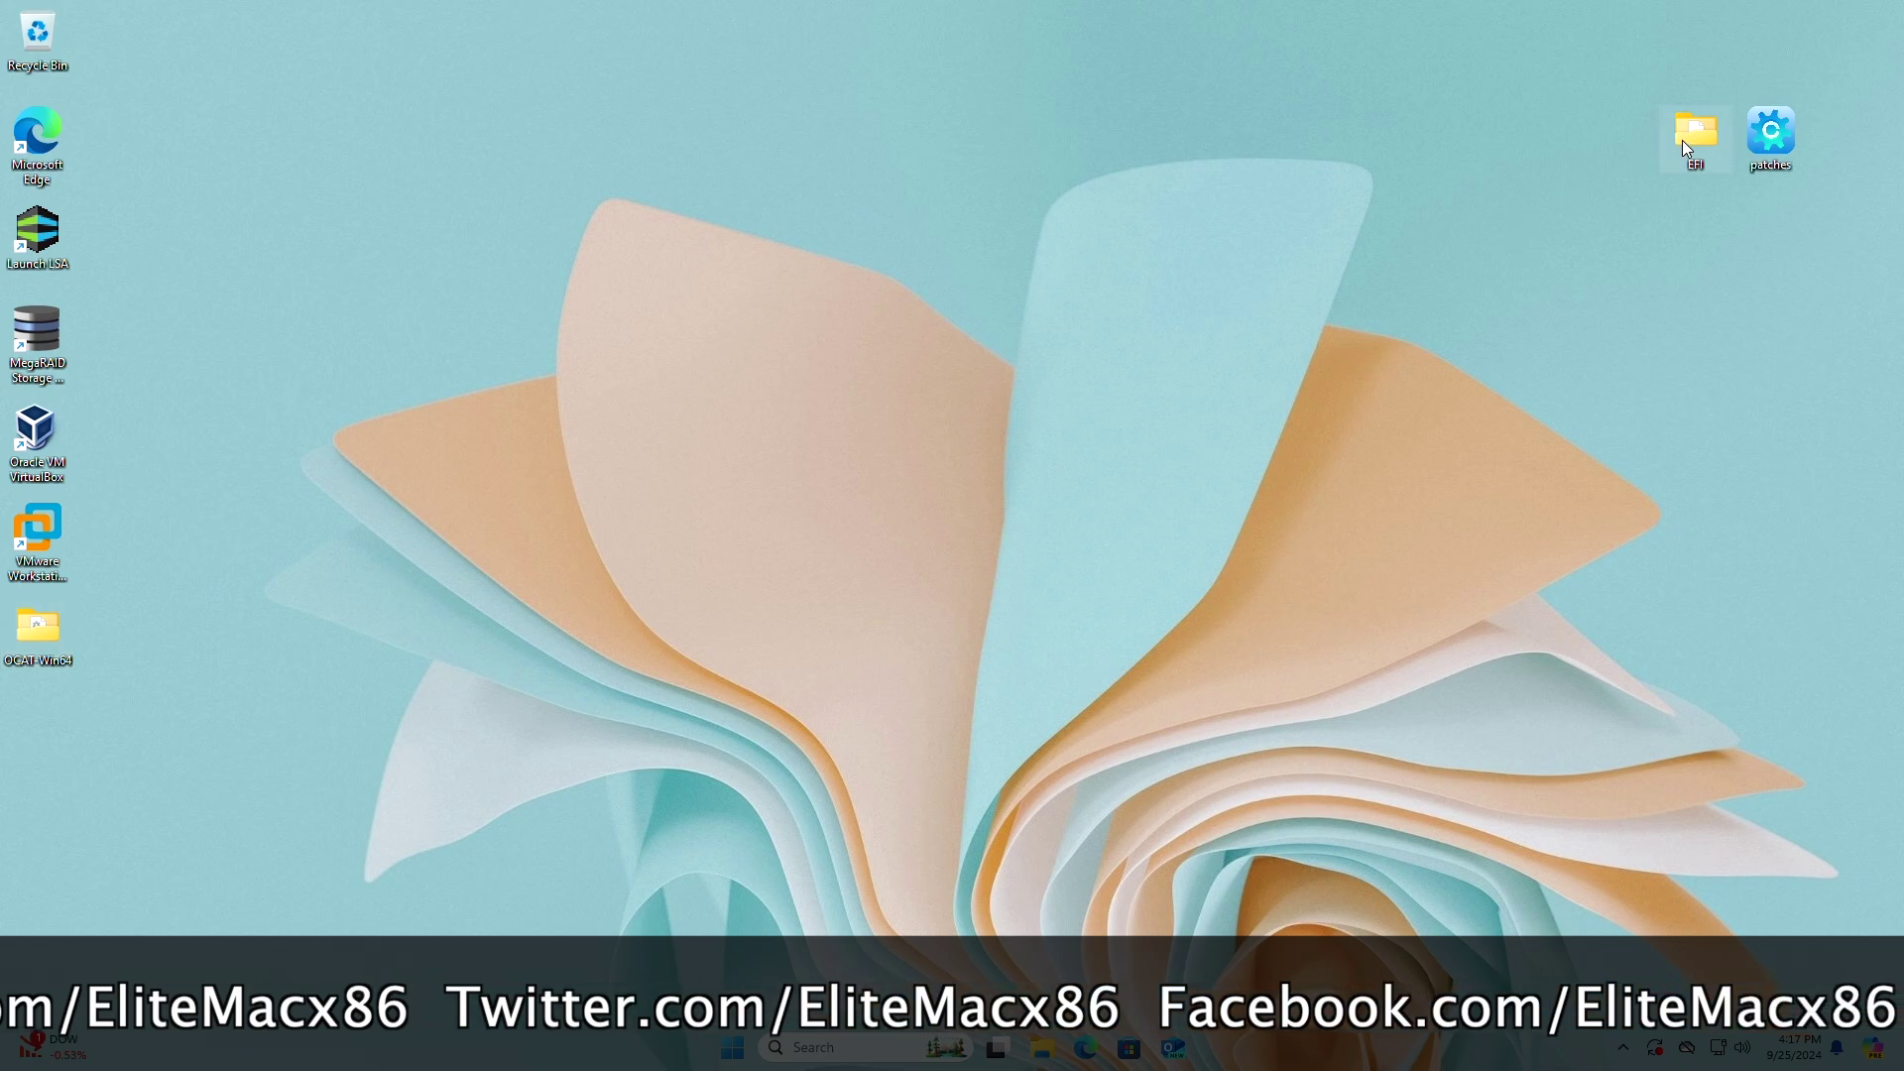
pyautogui.click(1789, 159)
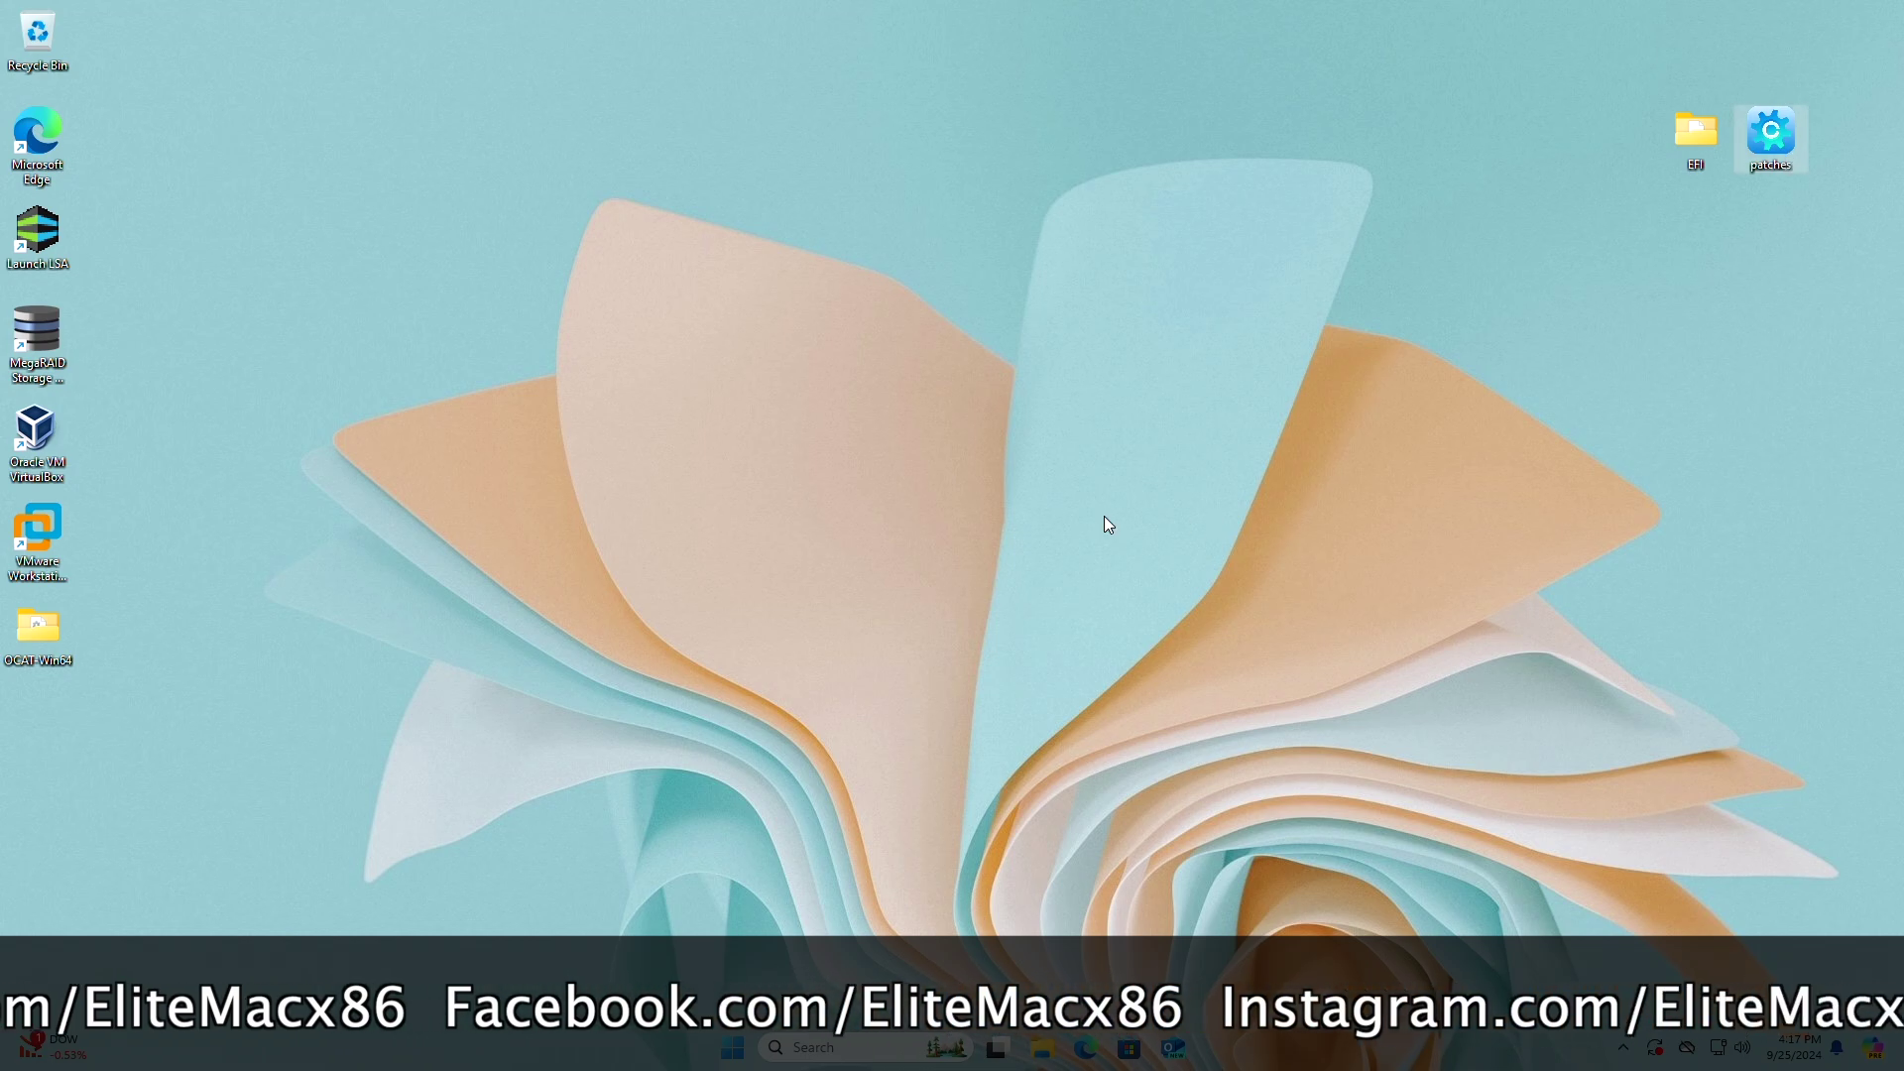
pyautogui.click(1367, 357)
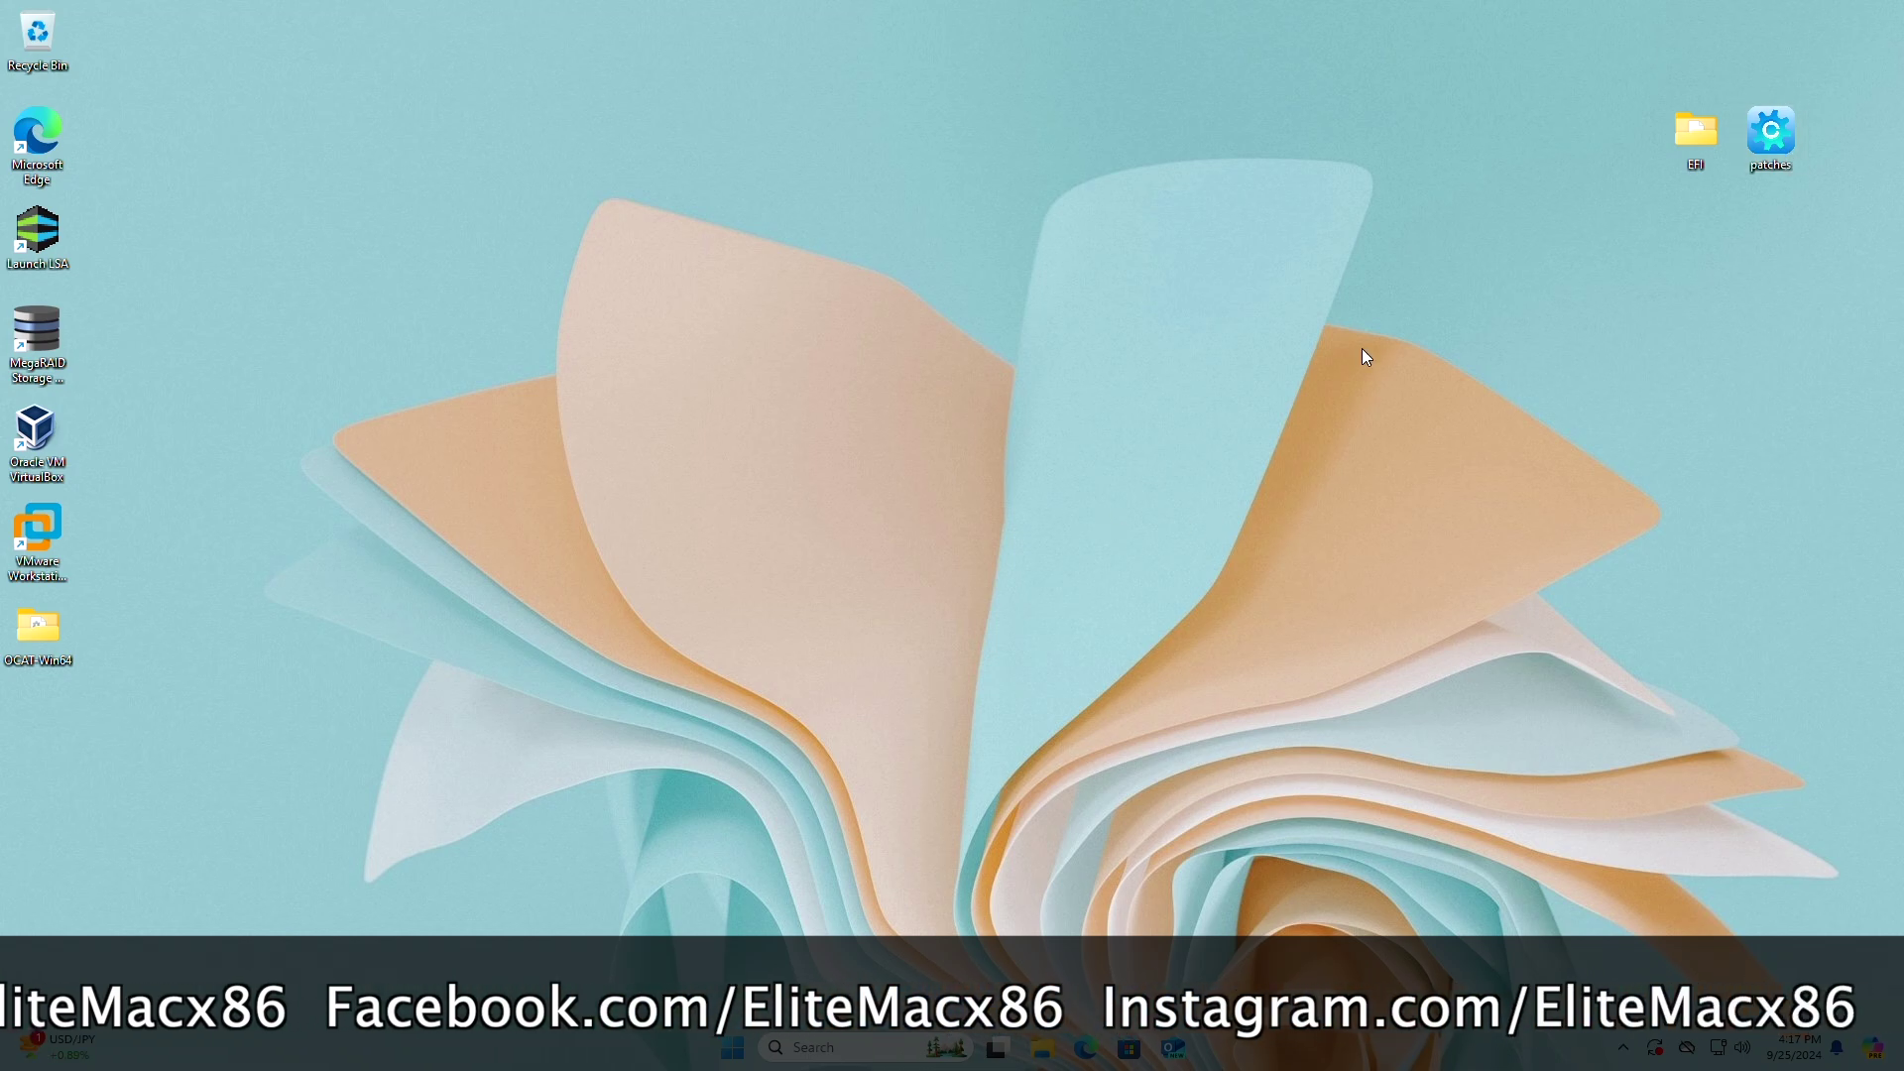
pyautogui.doubleClick(1710, 148)
pyautogui.doubleClick(651, 427)
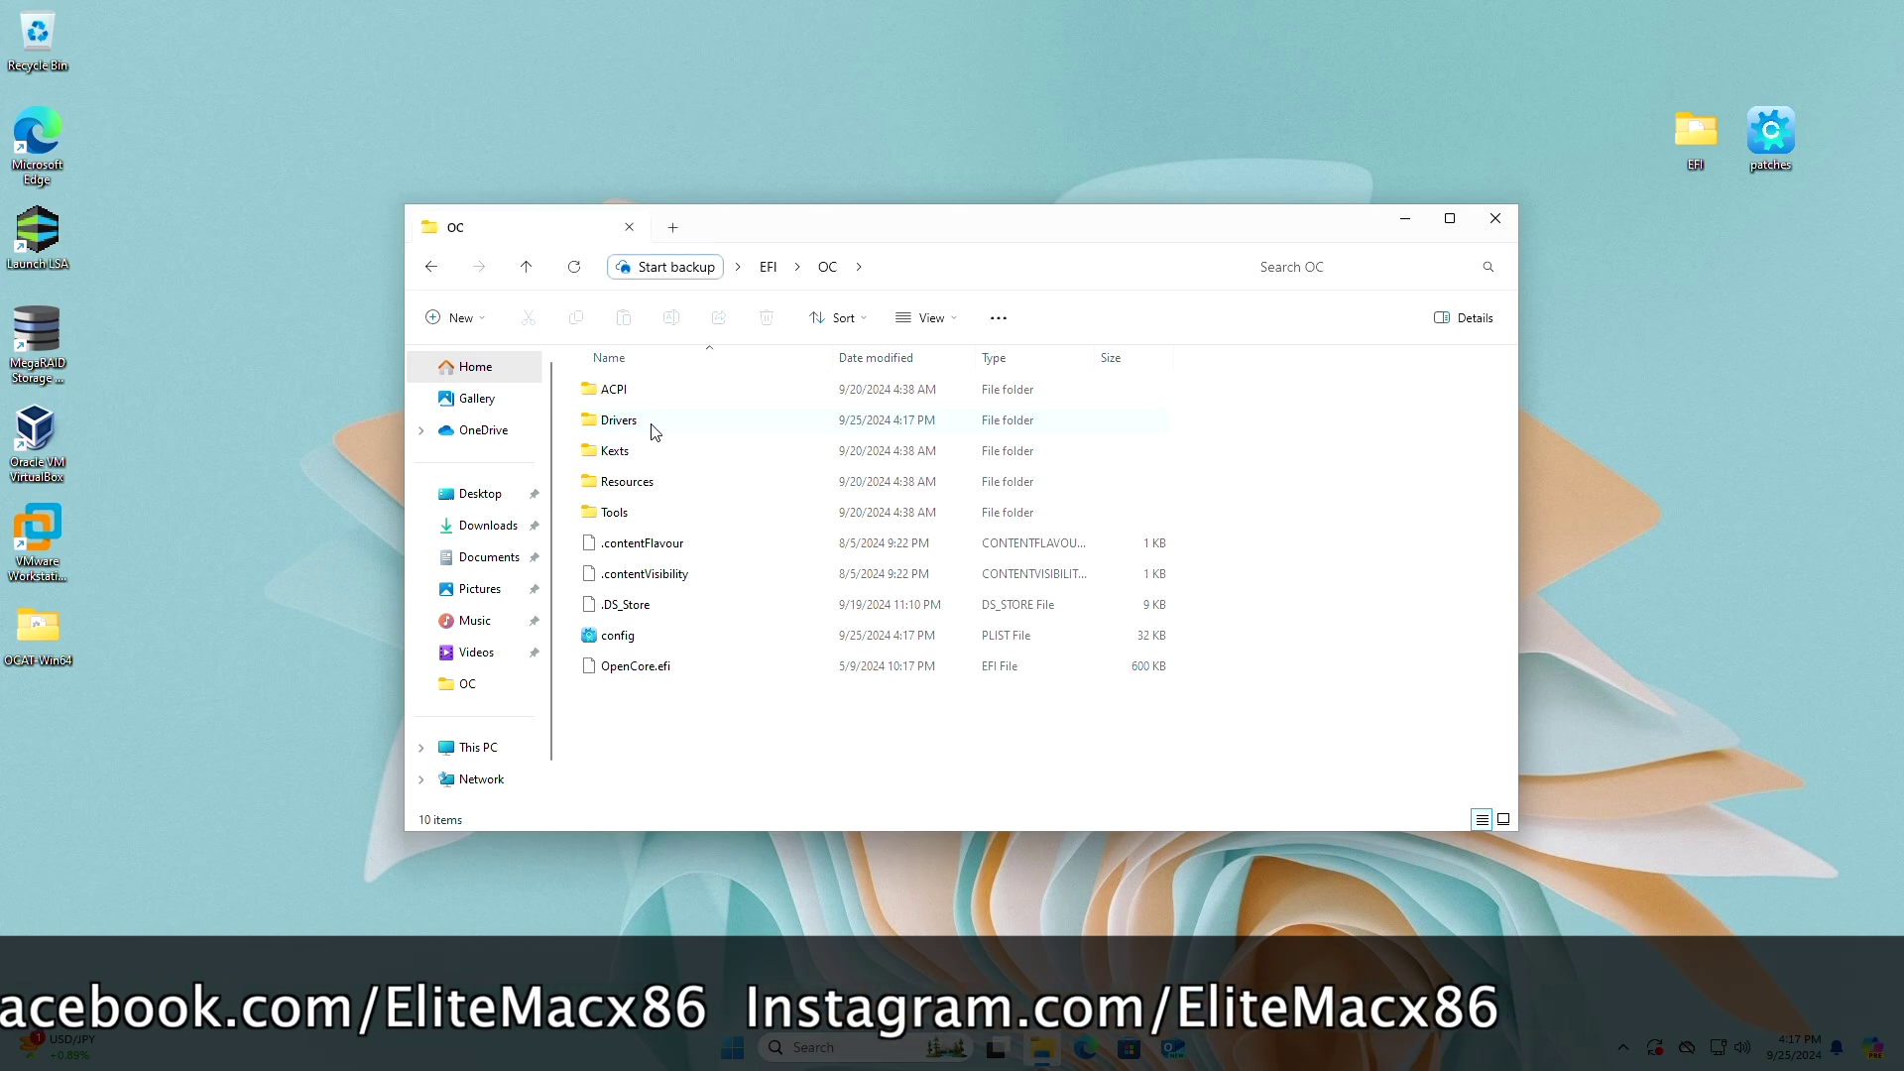
pyautogui.doubleClick(639, 636)
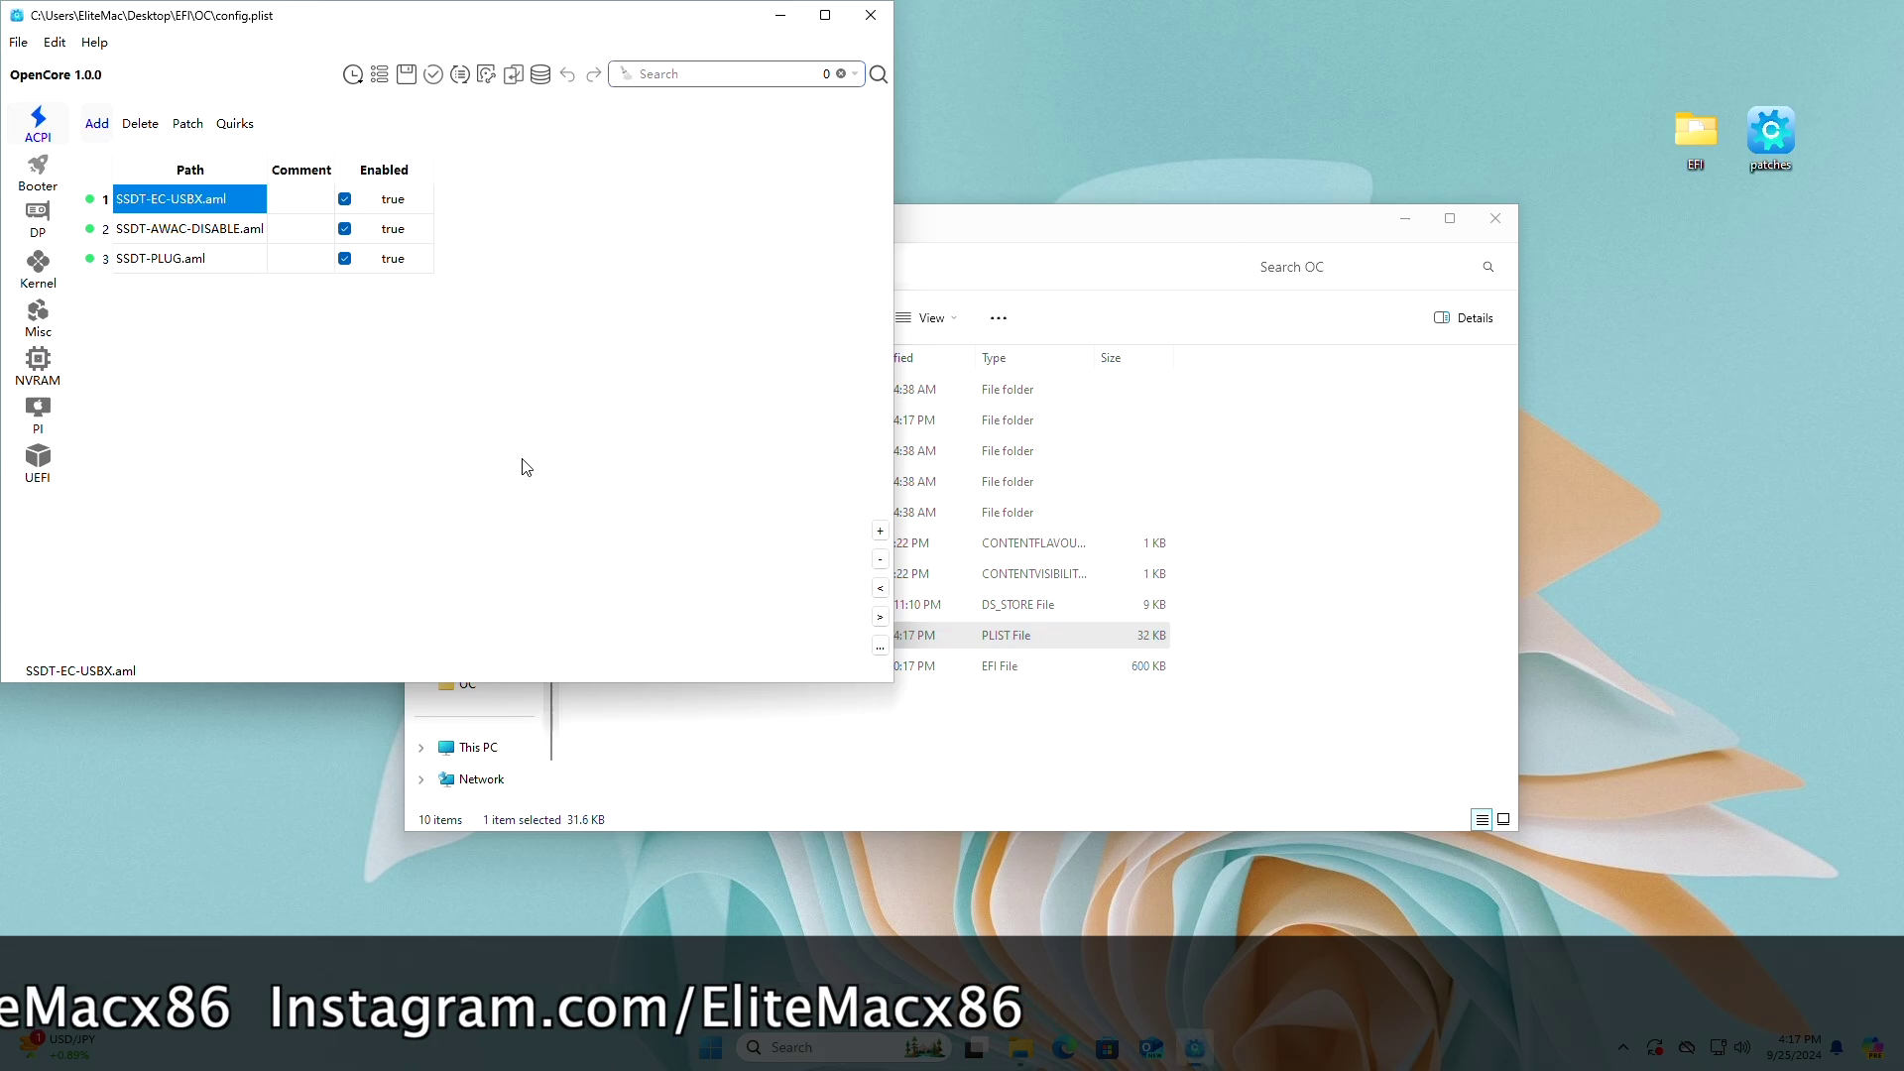
# Update the OCAT OpenCore database to the latest version, 1.0.1.
pyautogui.click(459, 74)
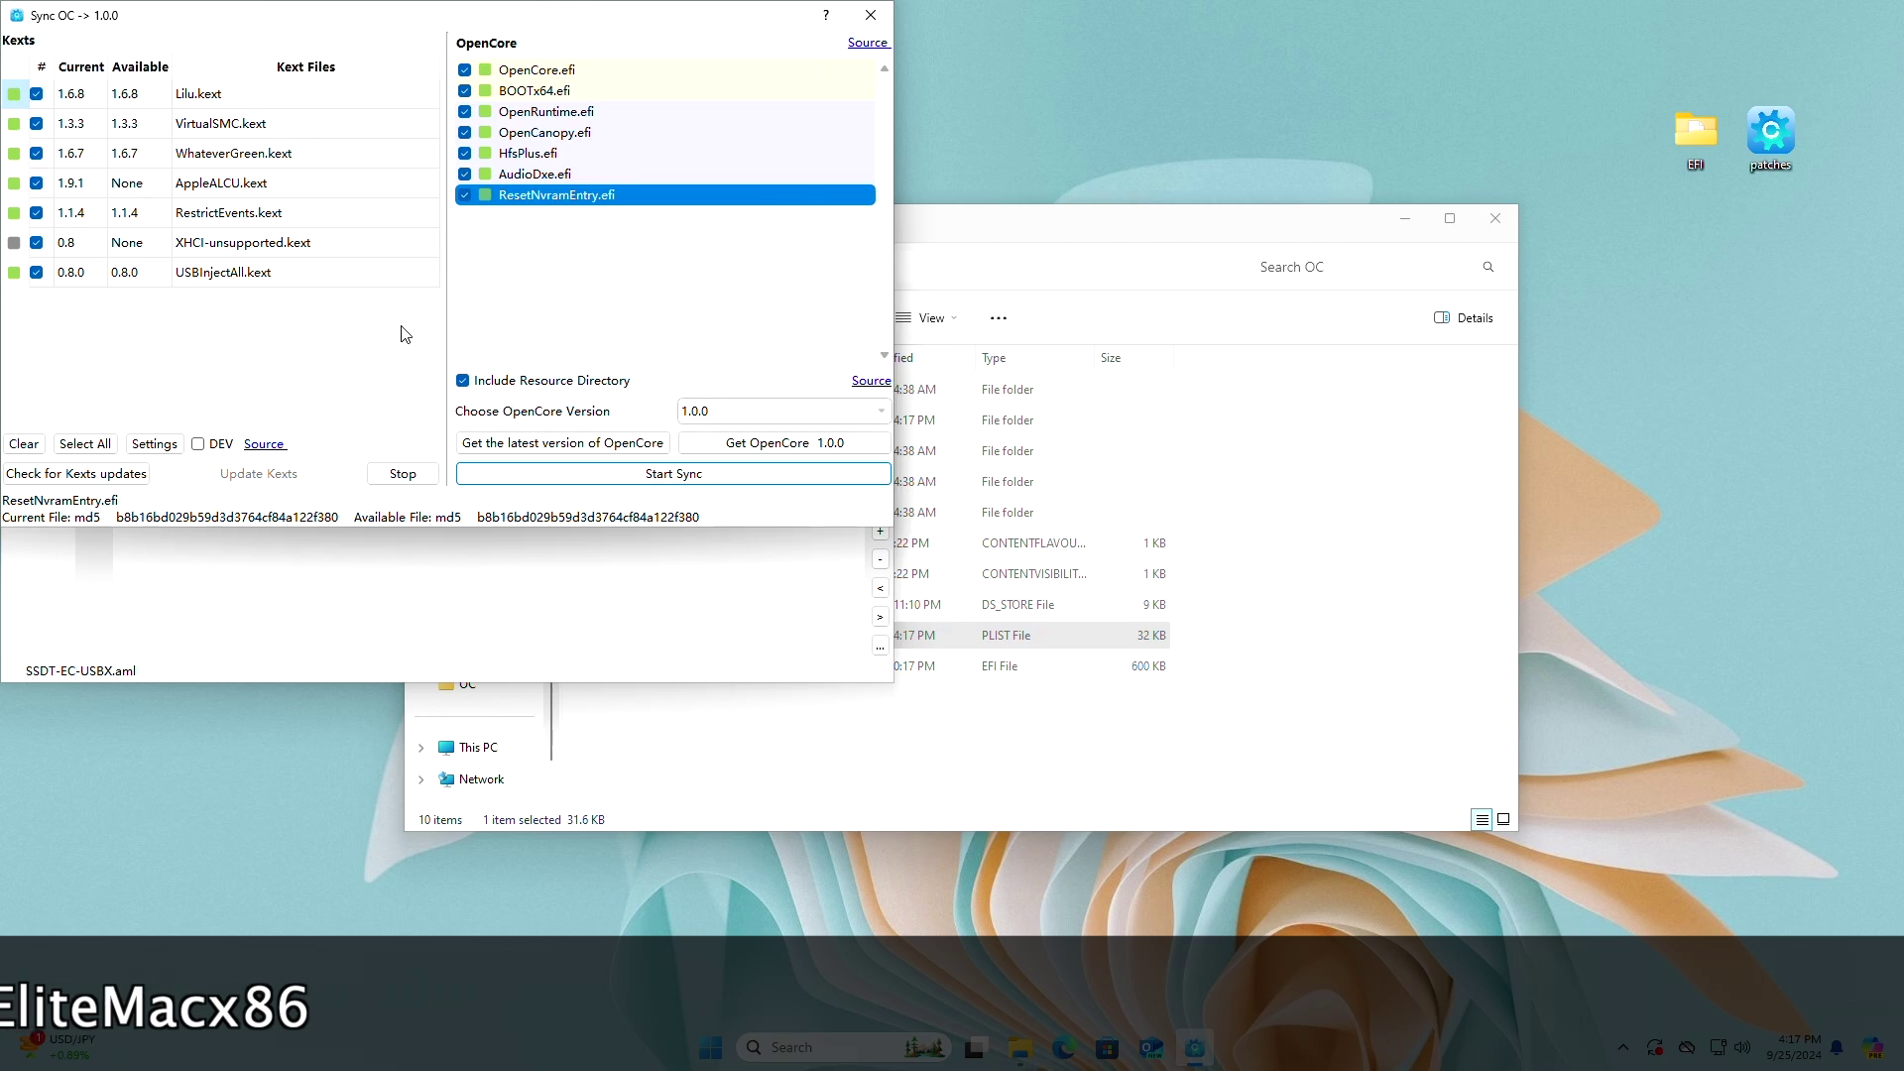
pyautogui.click(640, 448)
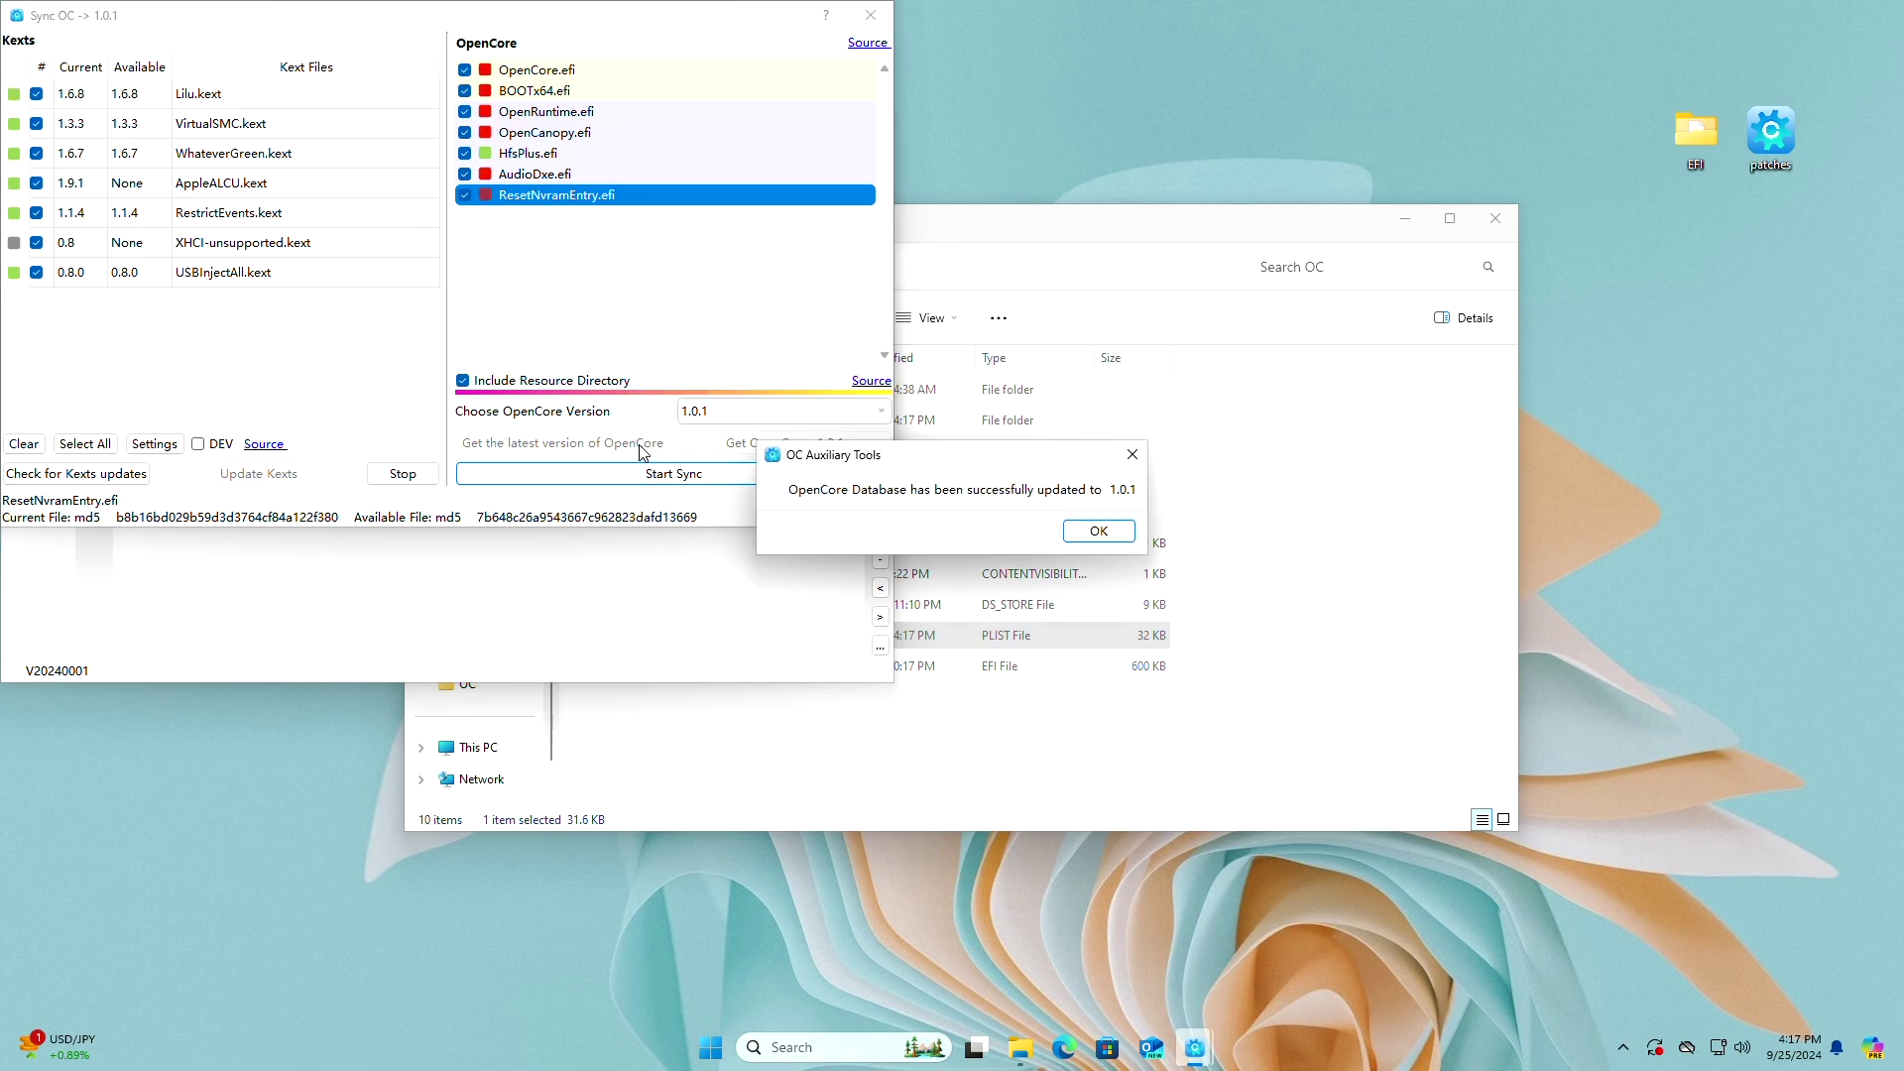
pyautogui.click(1074, 531)
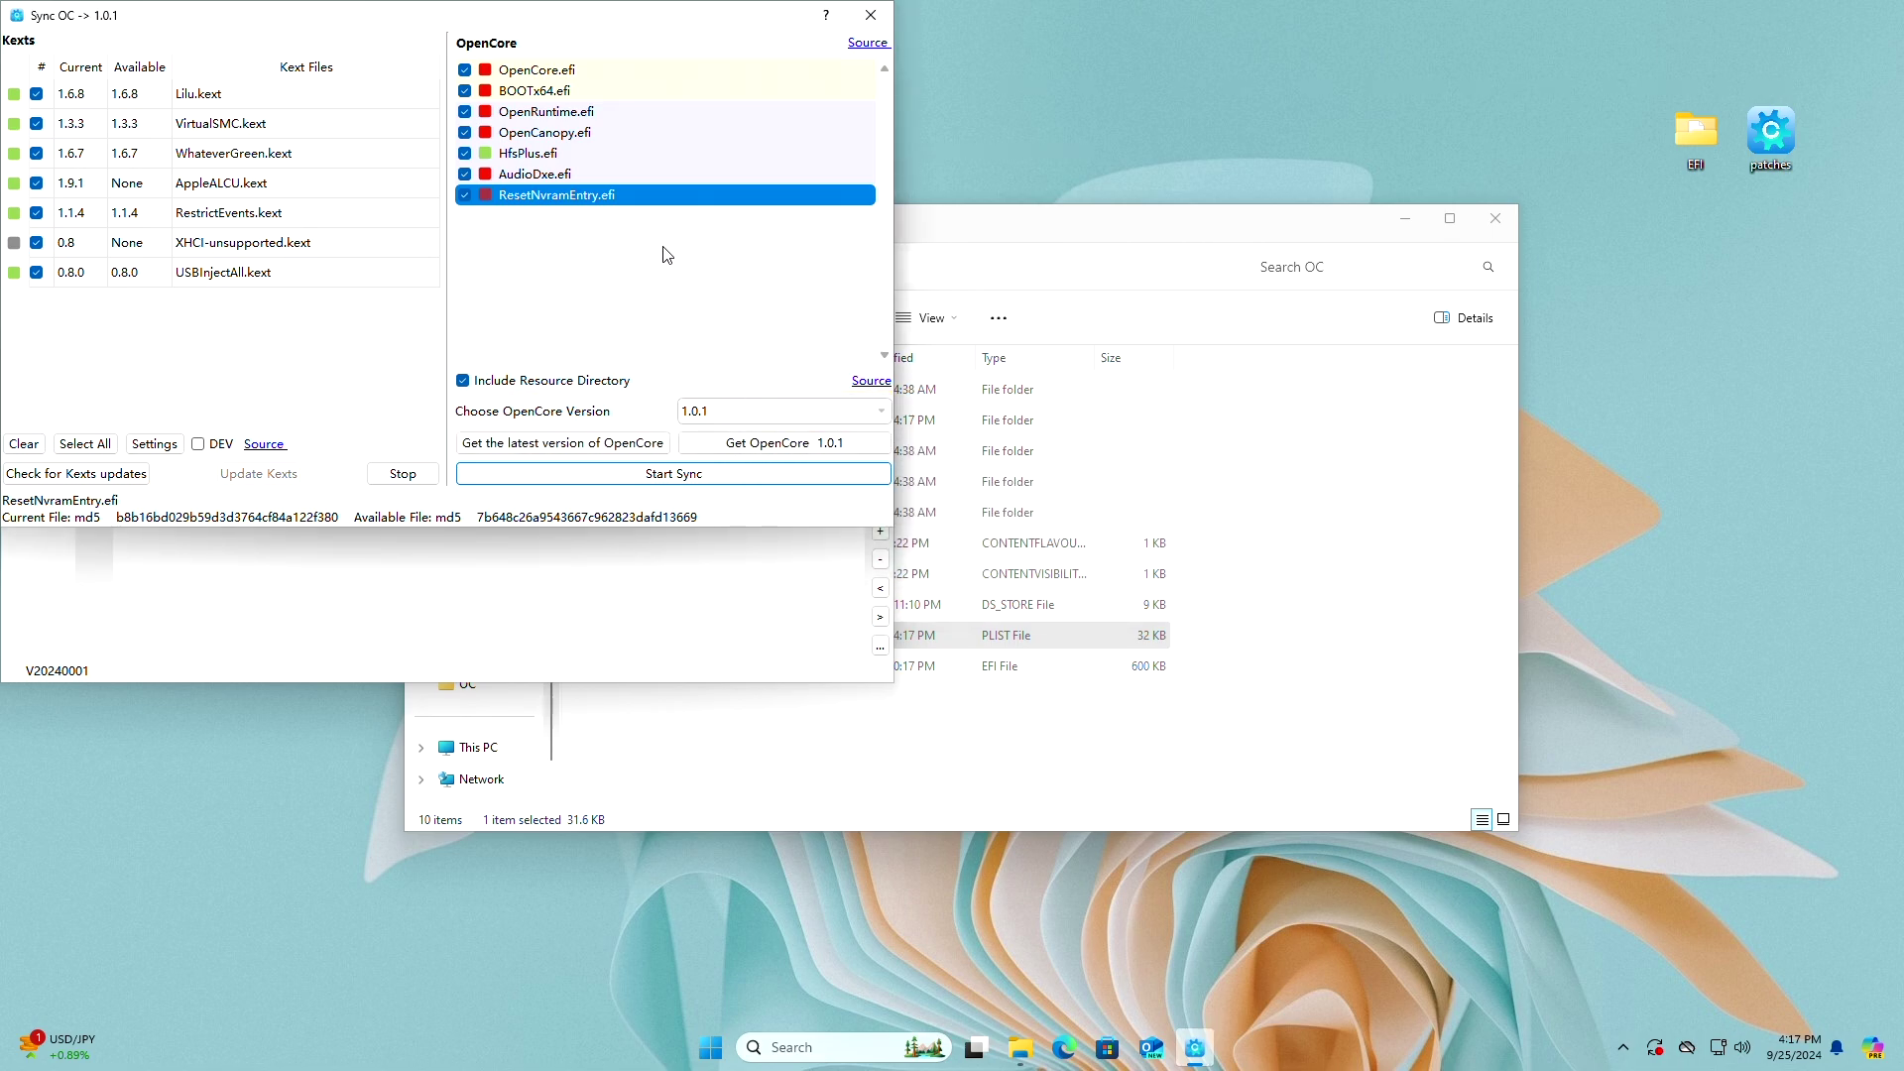
# Select all kexts, check them for updates, and sync the EFI to OpenCore 1.0.1.
pyautogui.click(86, 446)
pyautogui.click(87, 476)
pyautogui.click(654, 475)
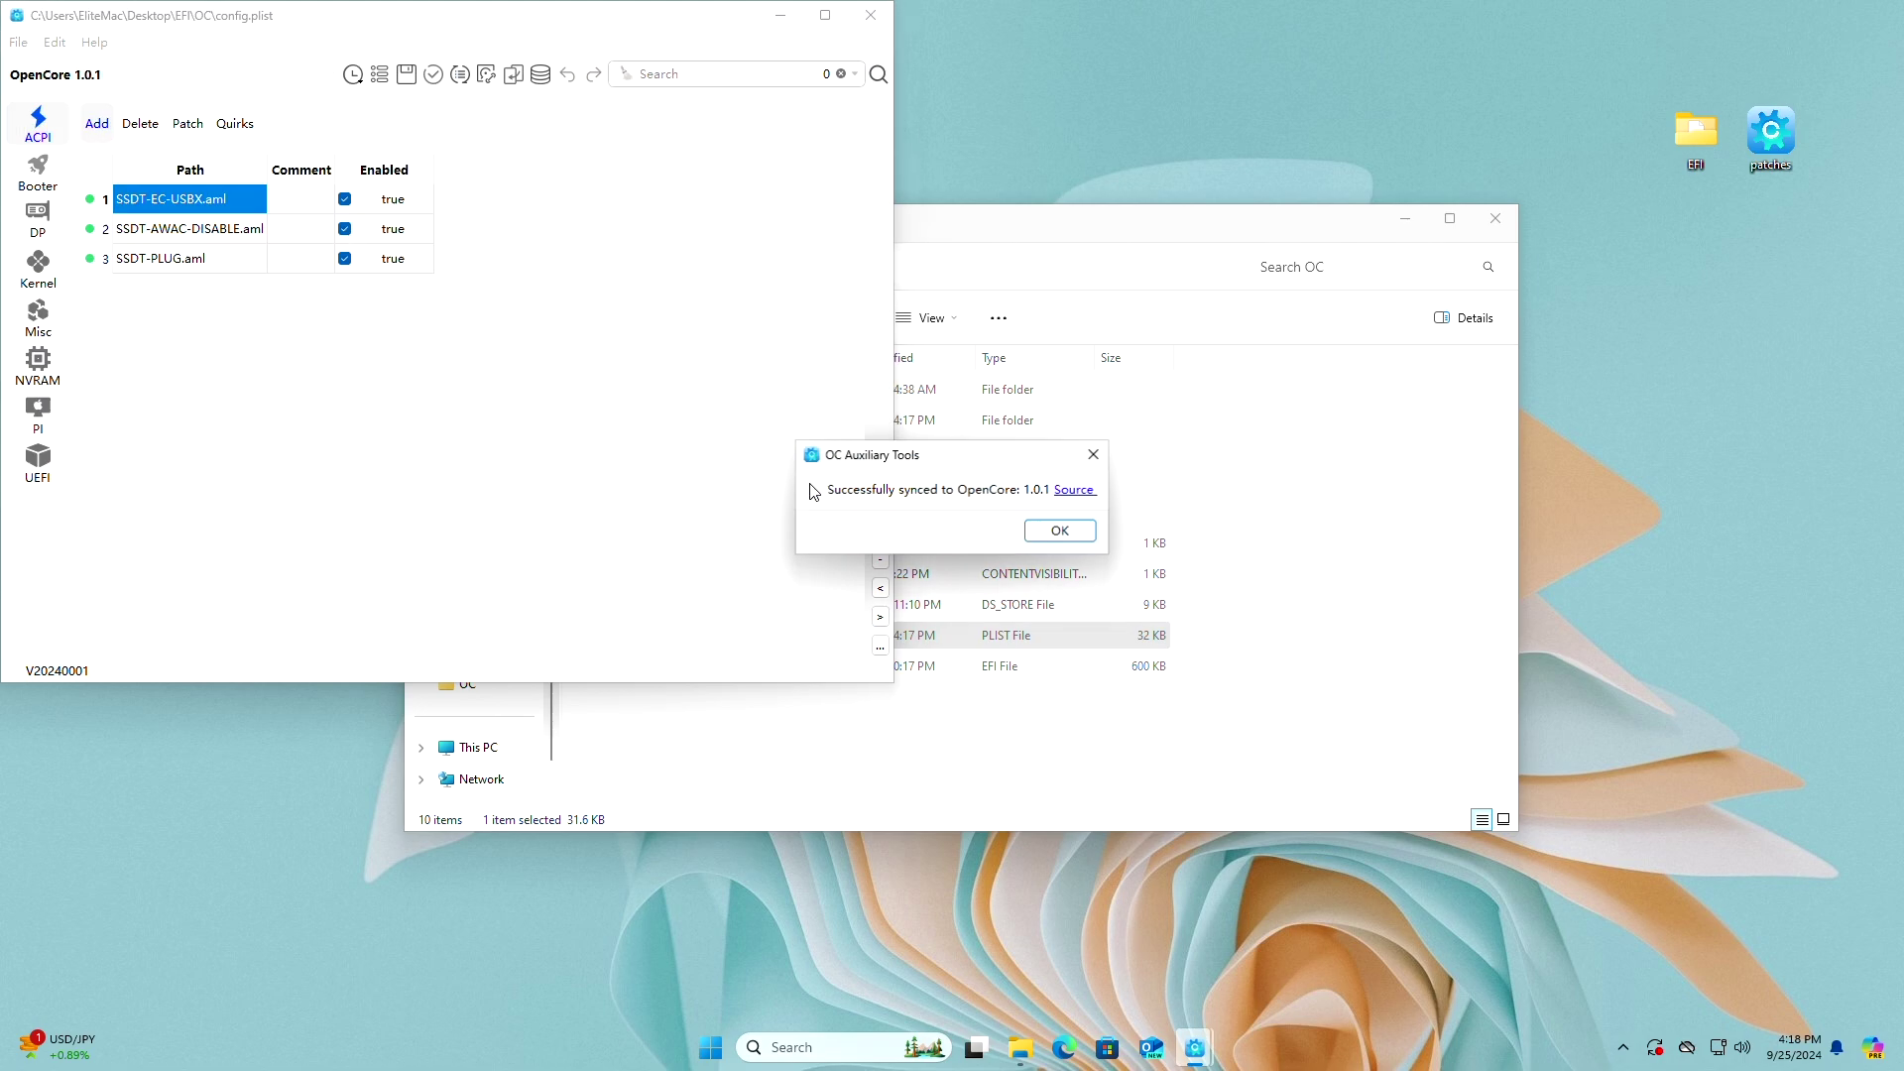
# Save the synced config.plist while closing OCAT.
pyautogui.click(1053, 533)
pyautogui.click(870, 15)
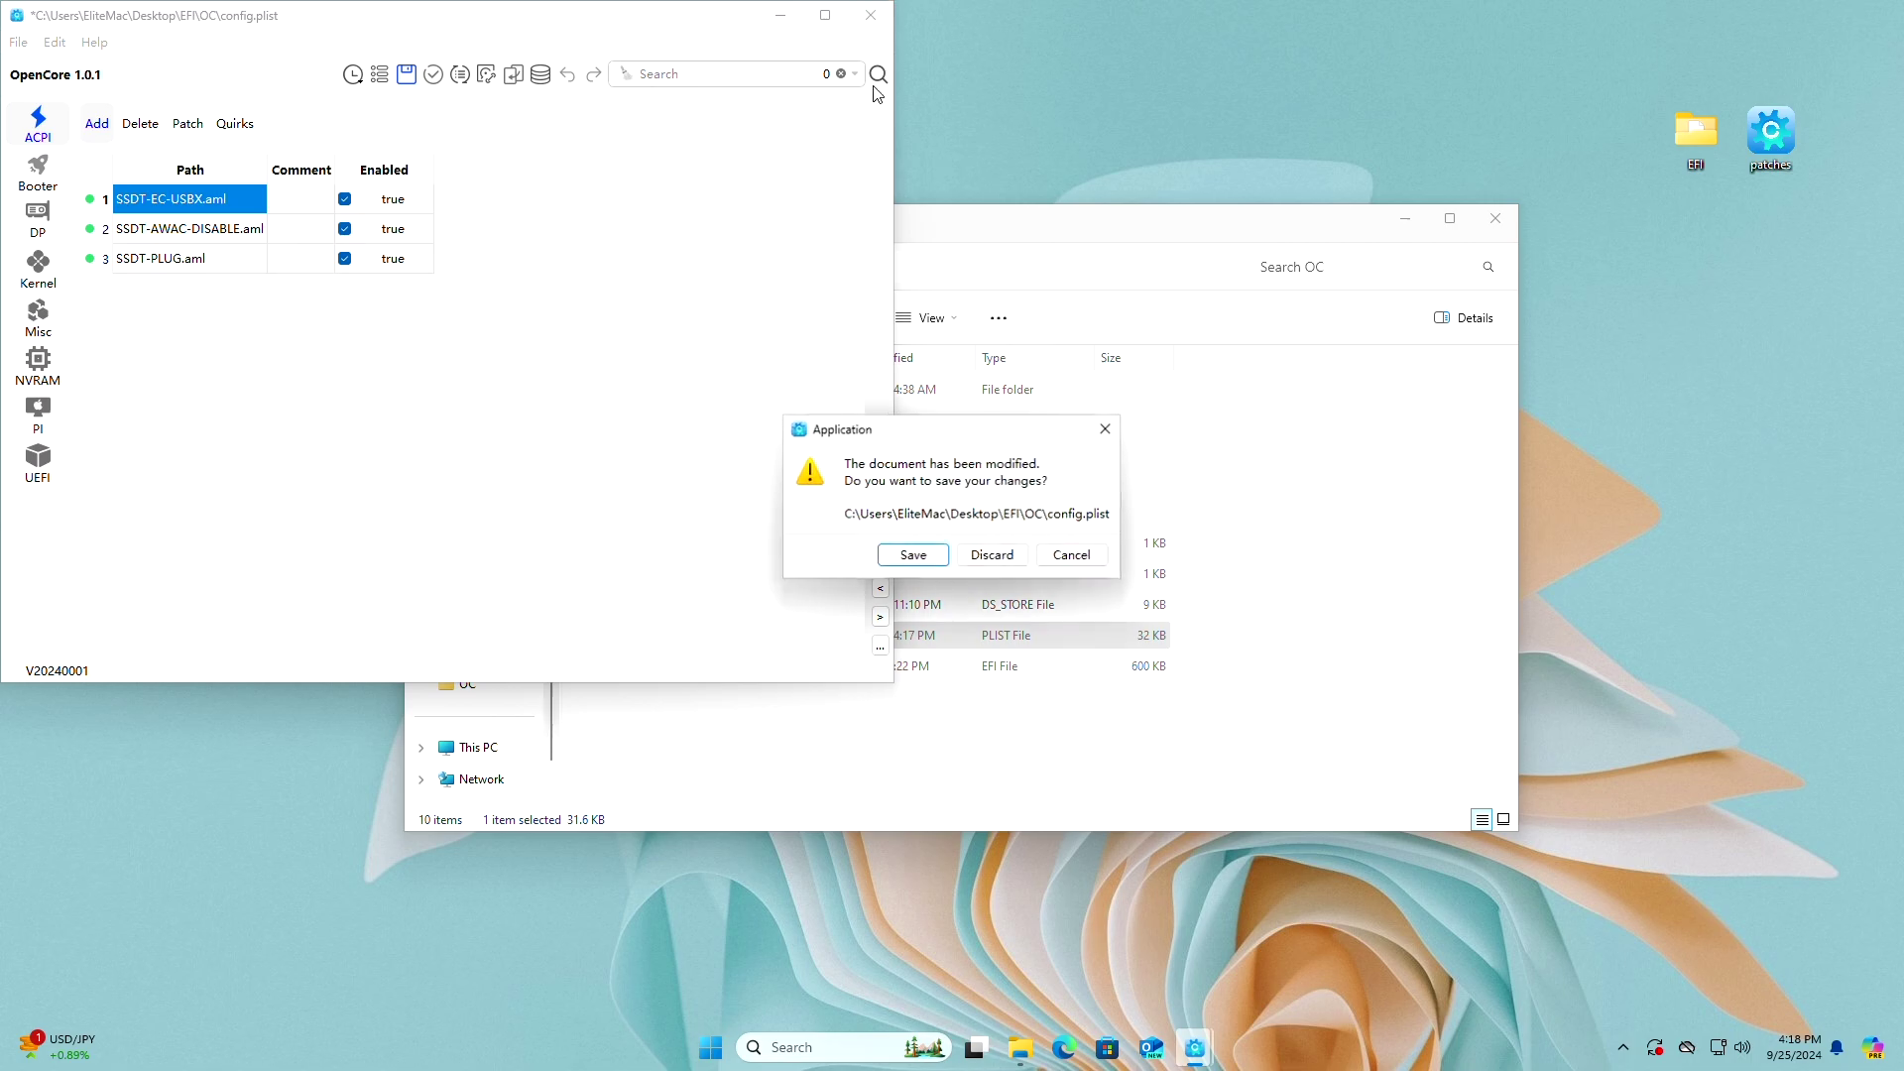
pyautogui.click(913, 556)
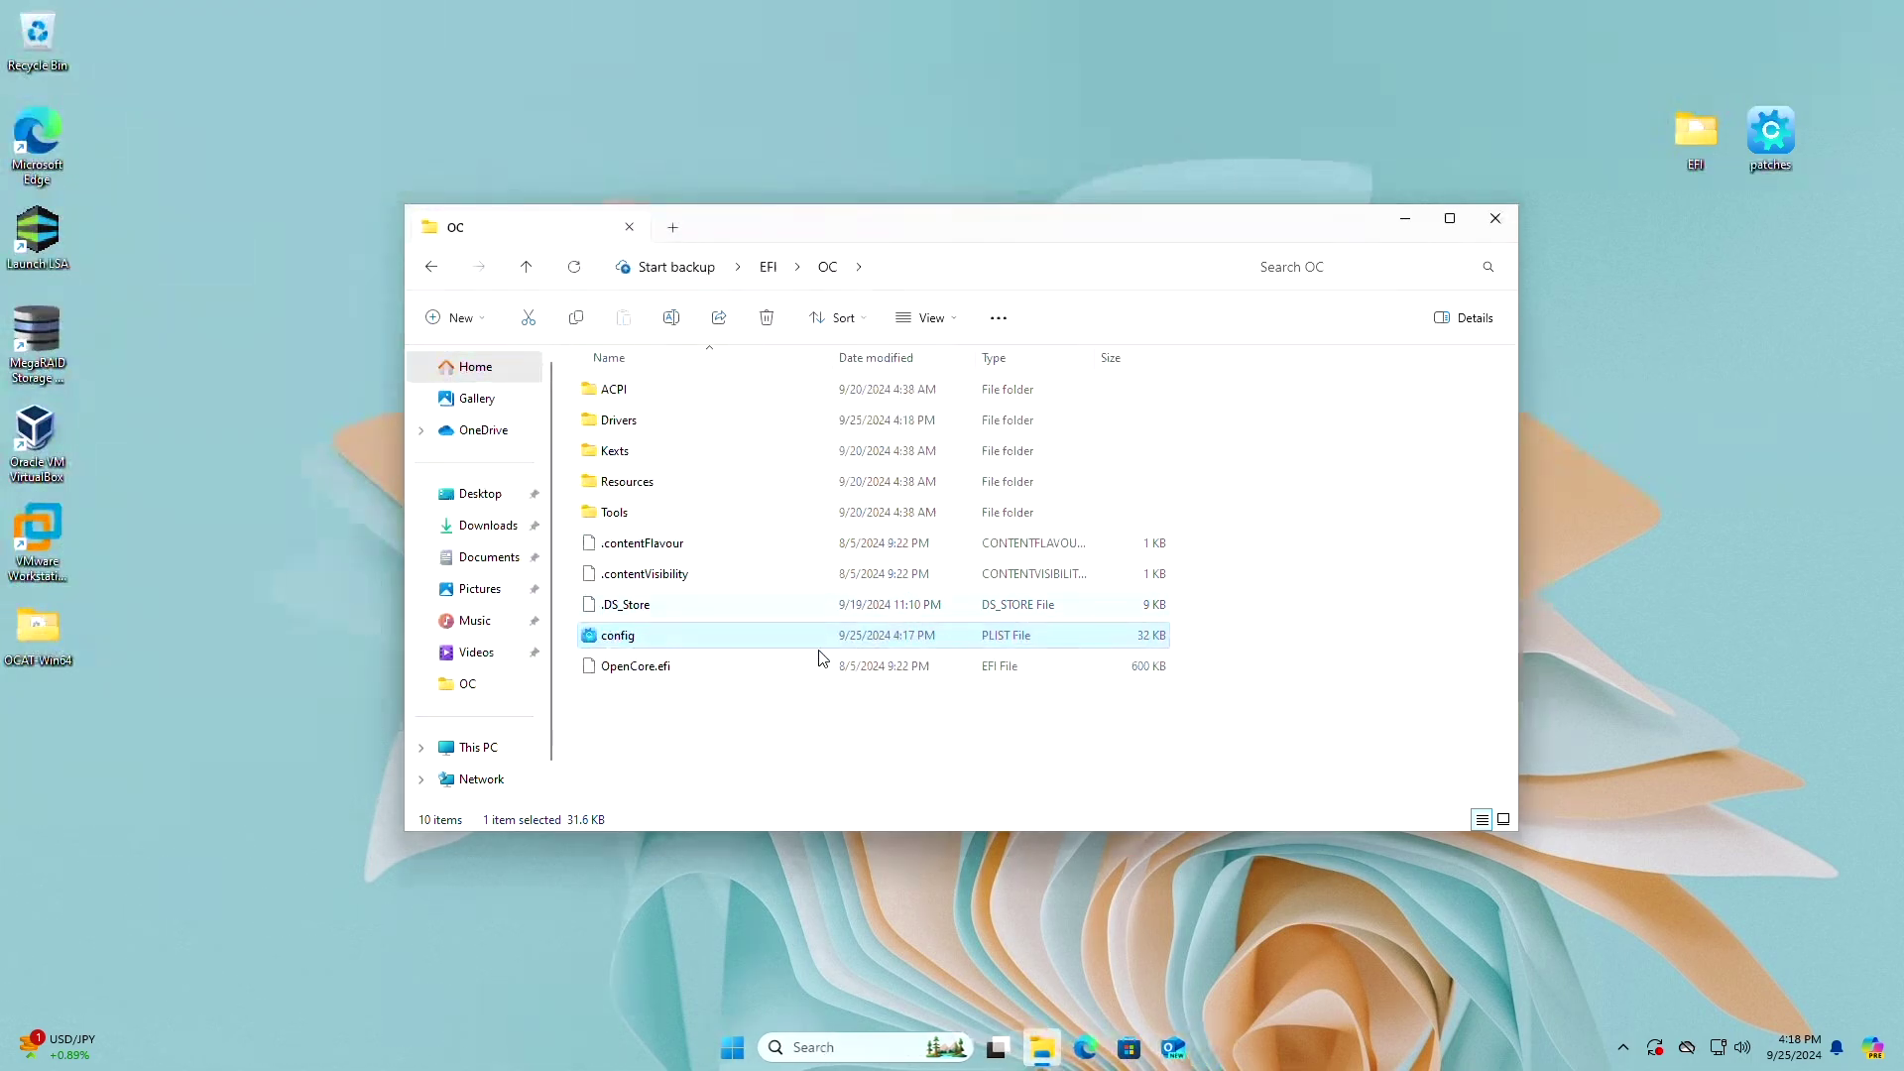
# Delete the oldConfig backup file and reopen config.plist in OCAT.
pyautogui.click(779, 673)
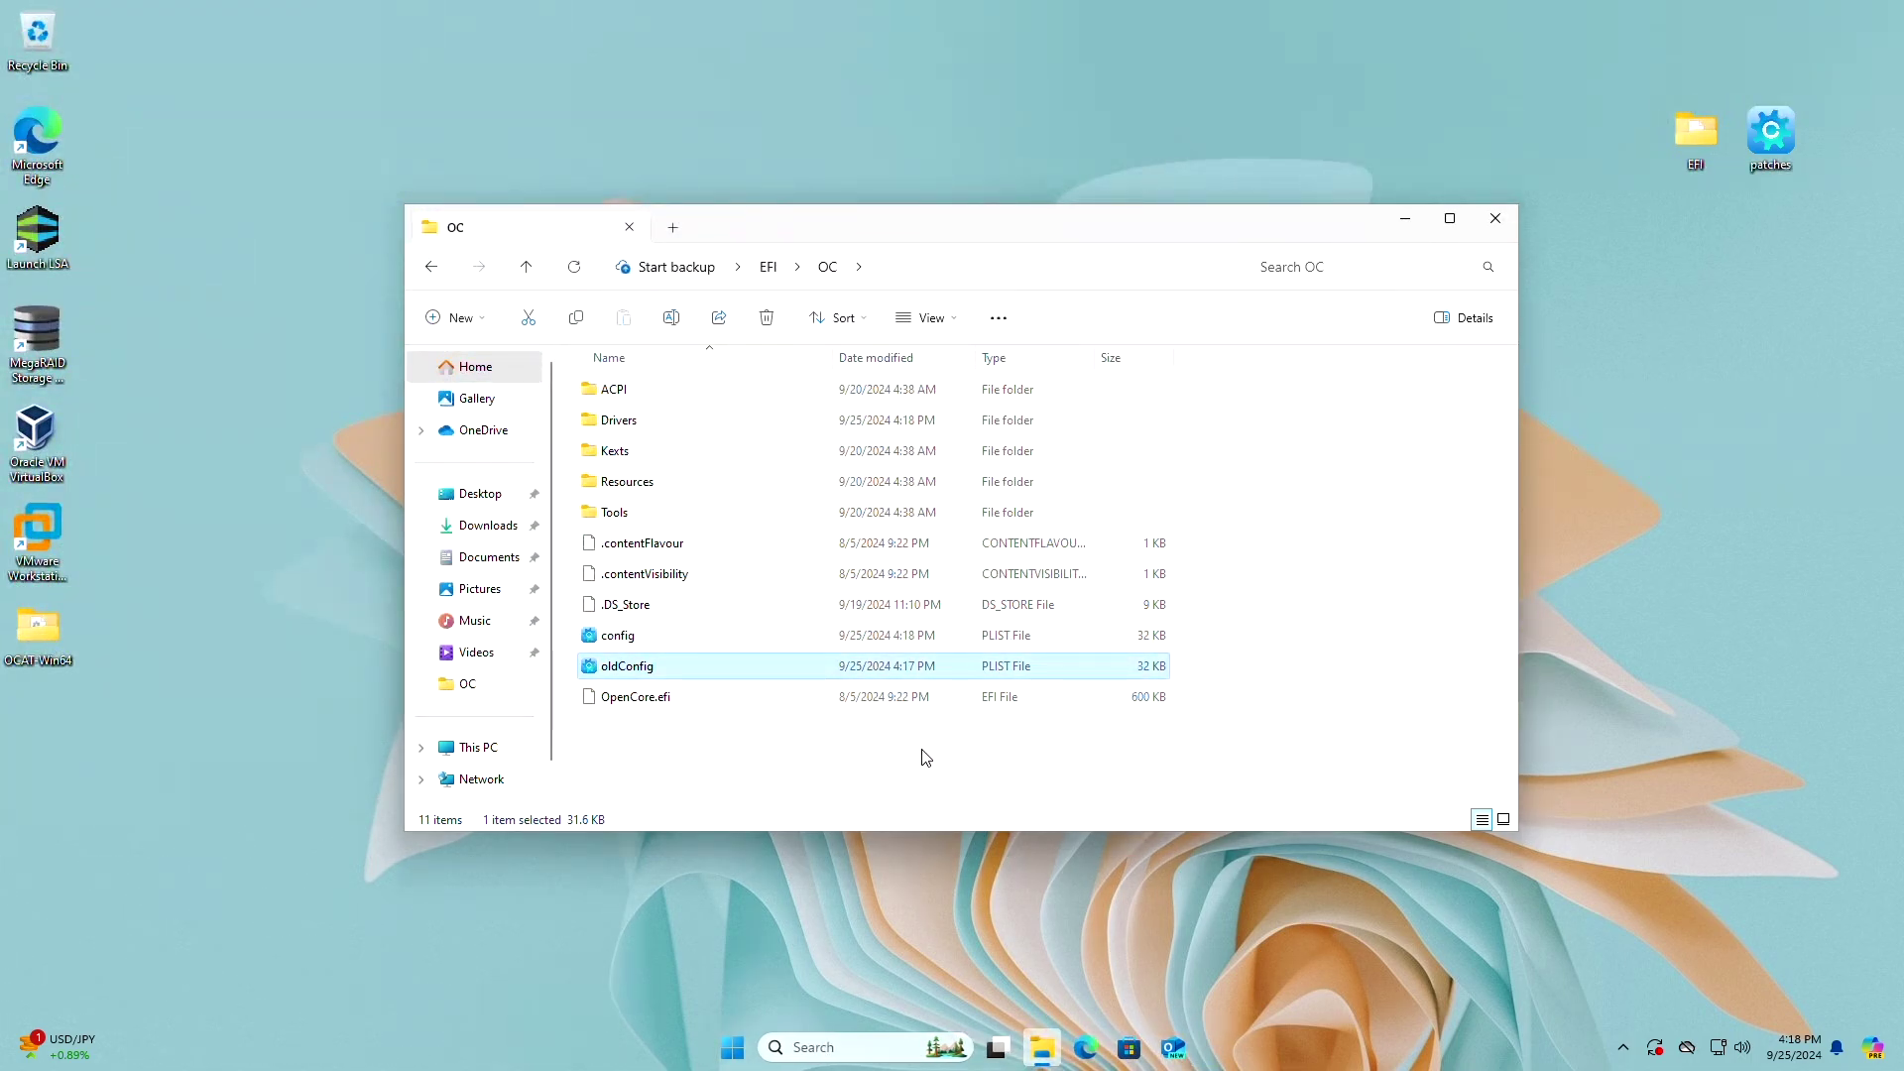
pyautogui.press('Delete')
pyautogui.press('Return')
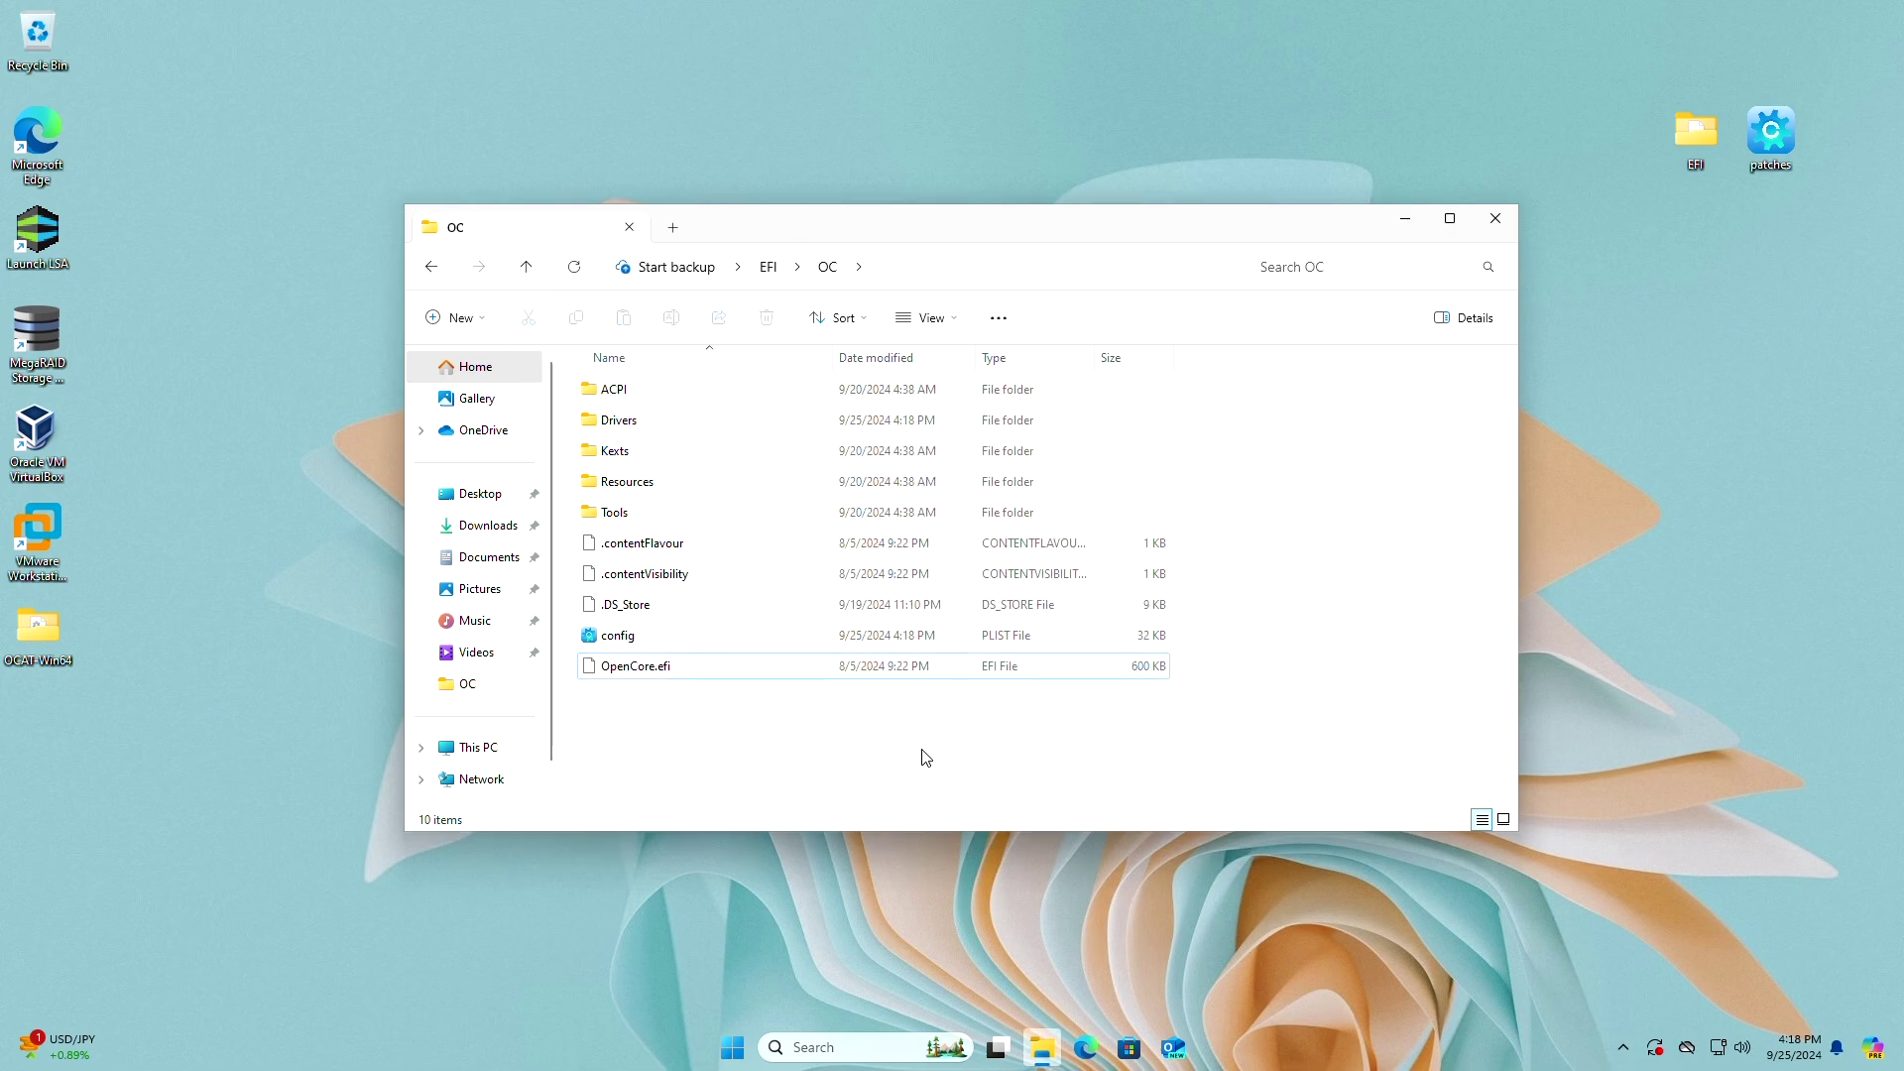
pyautogui.doubleClick(855, 635)
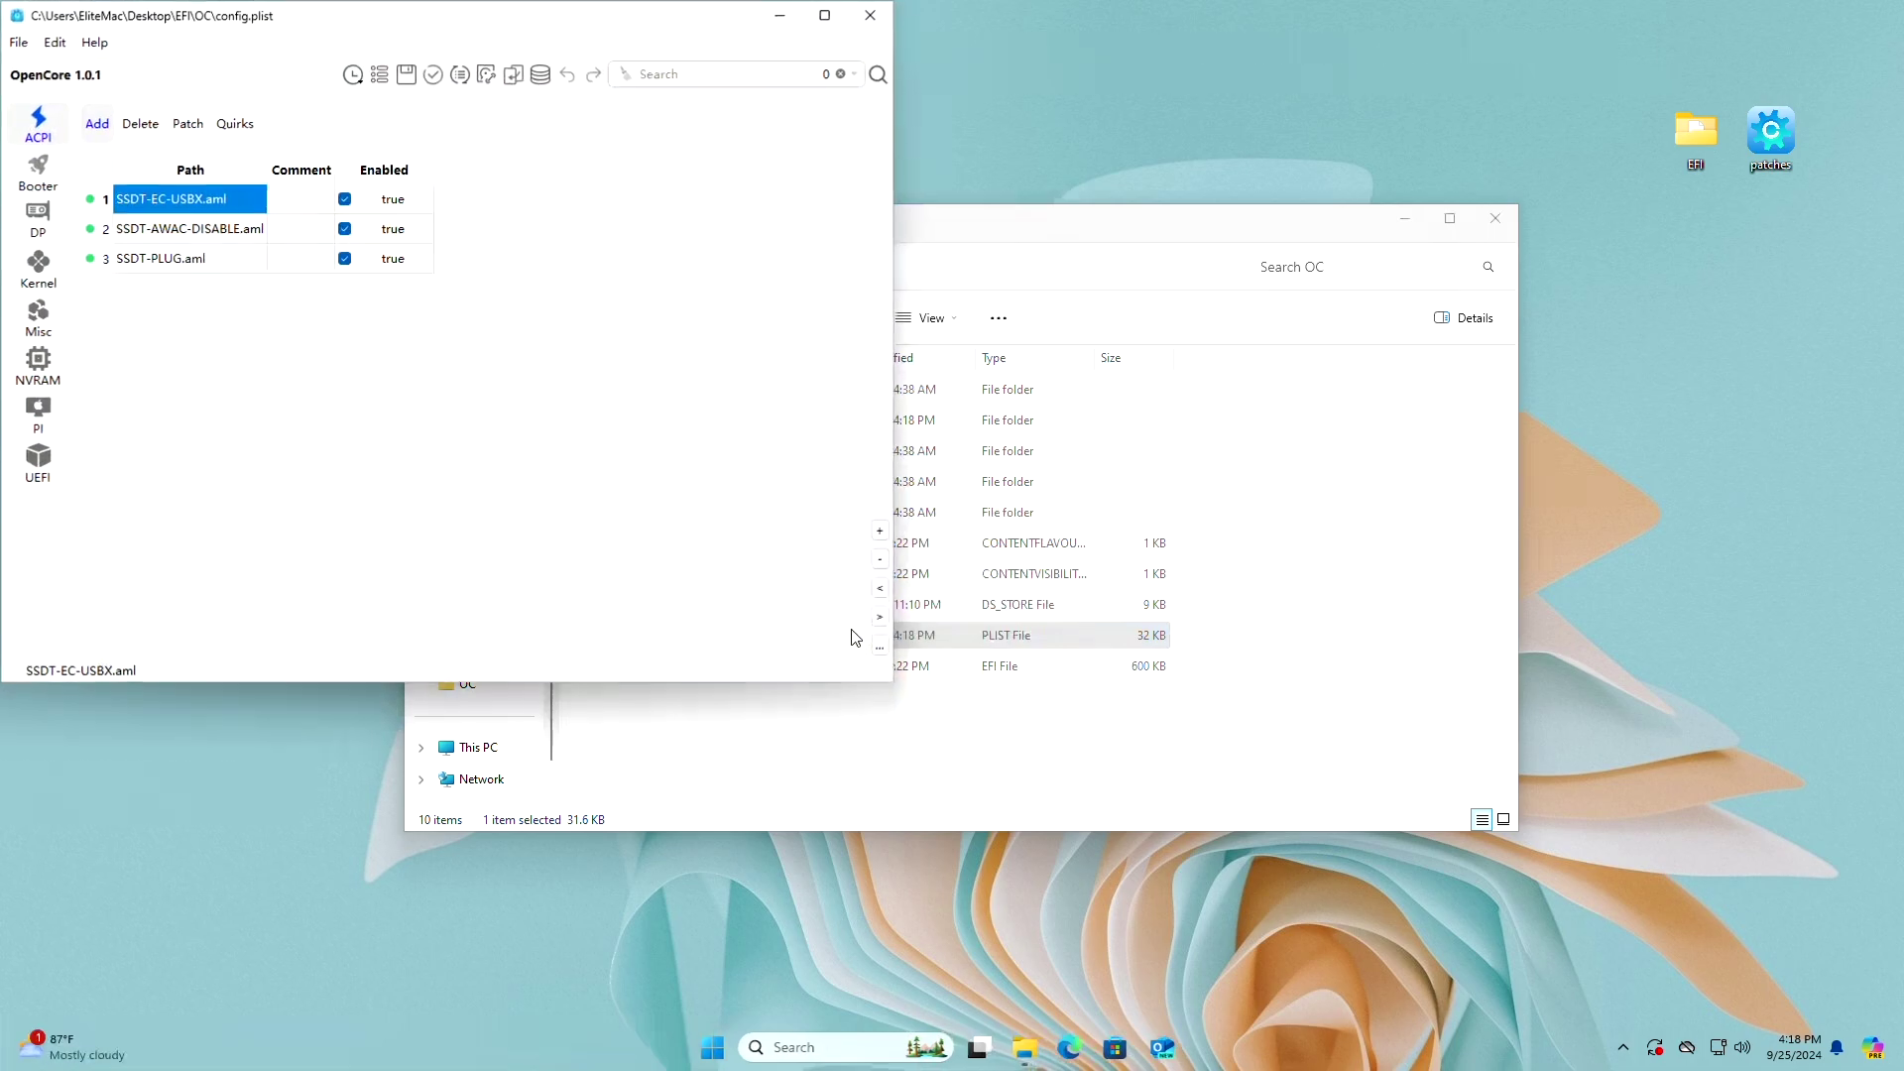
# Show the preset kernel patch file list from the Kernel section's Patch table.
pyautogui.click(60, 184)
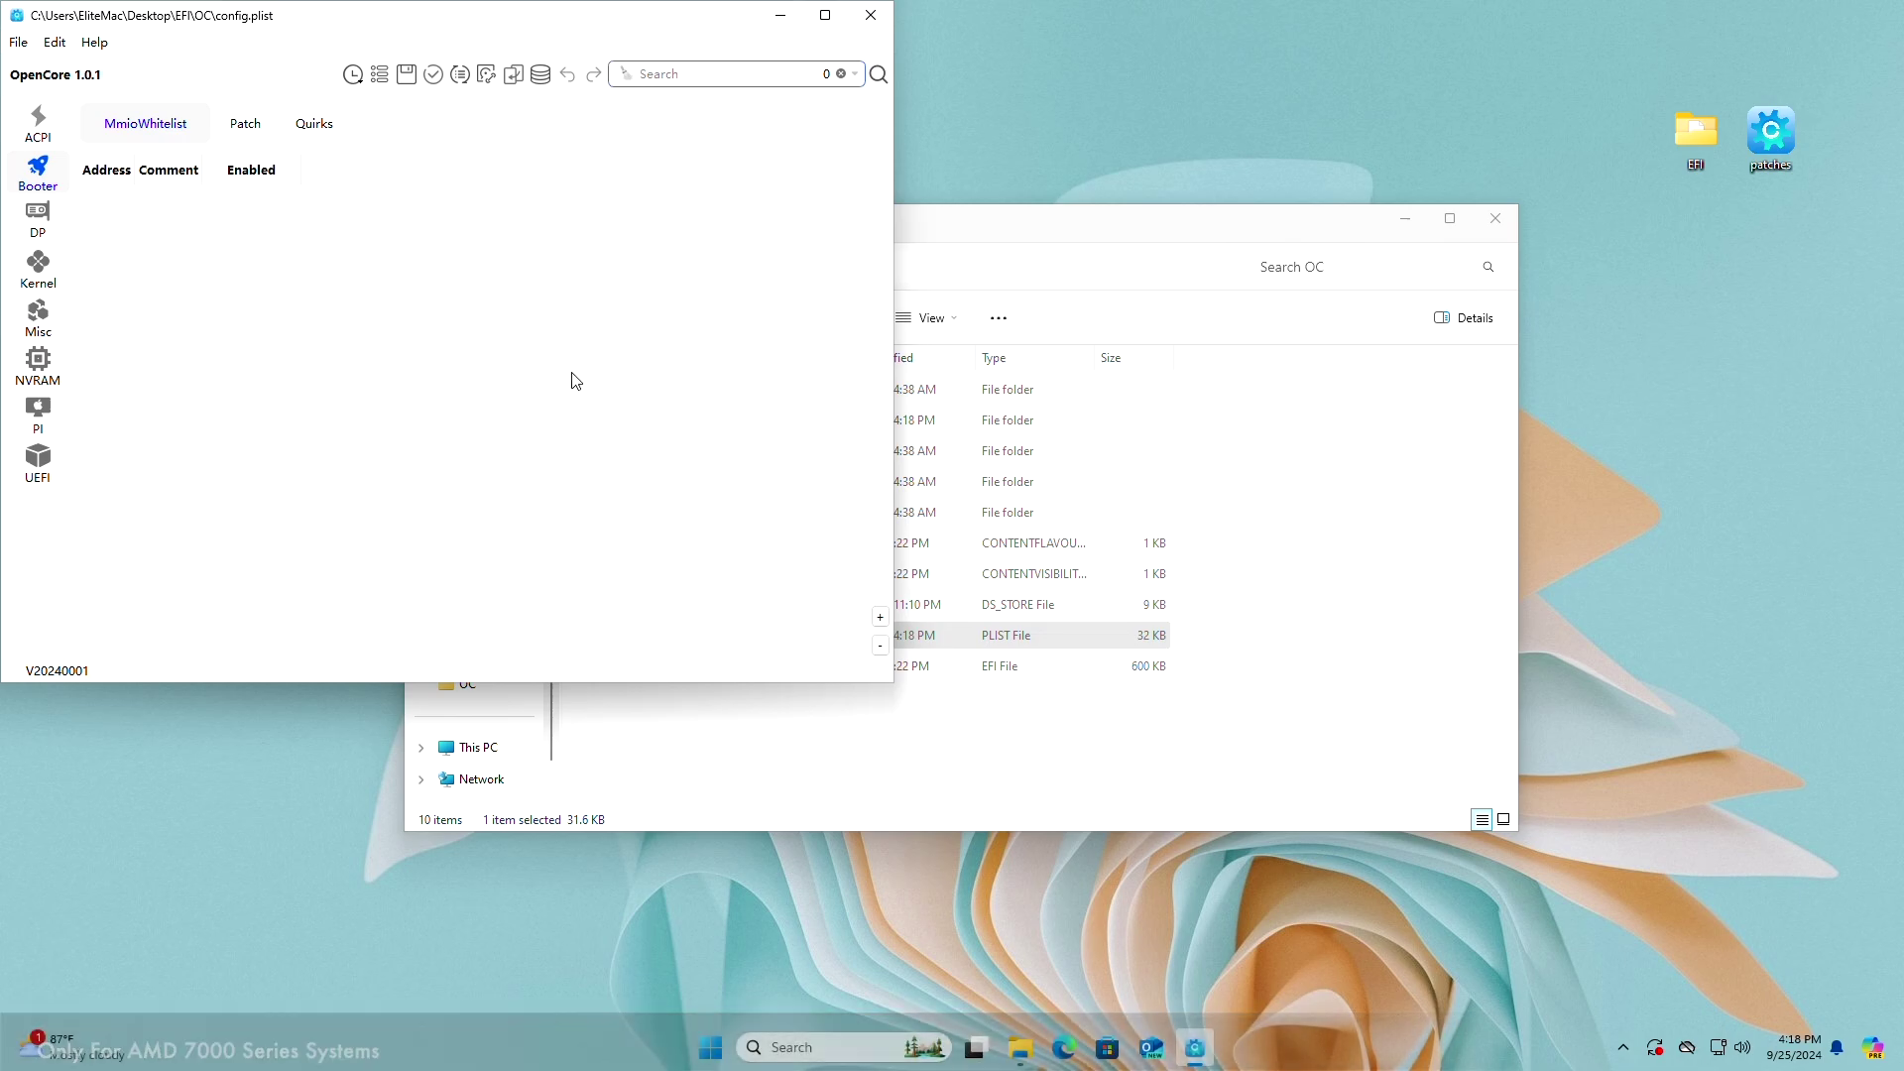
pyautogui.click(38, 270)
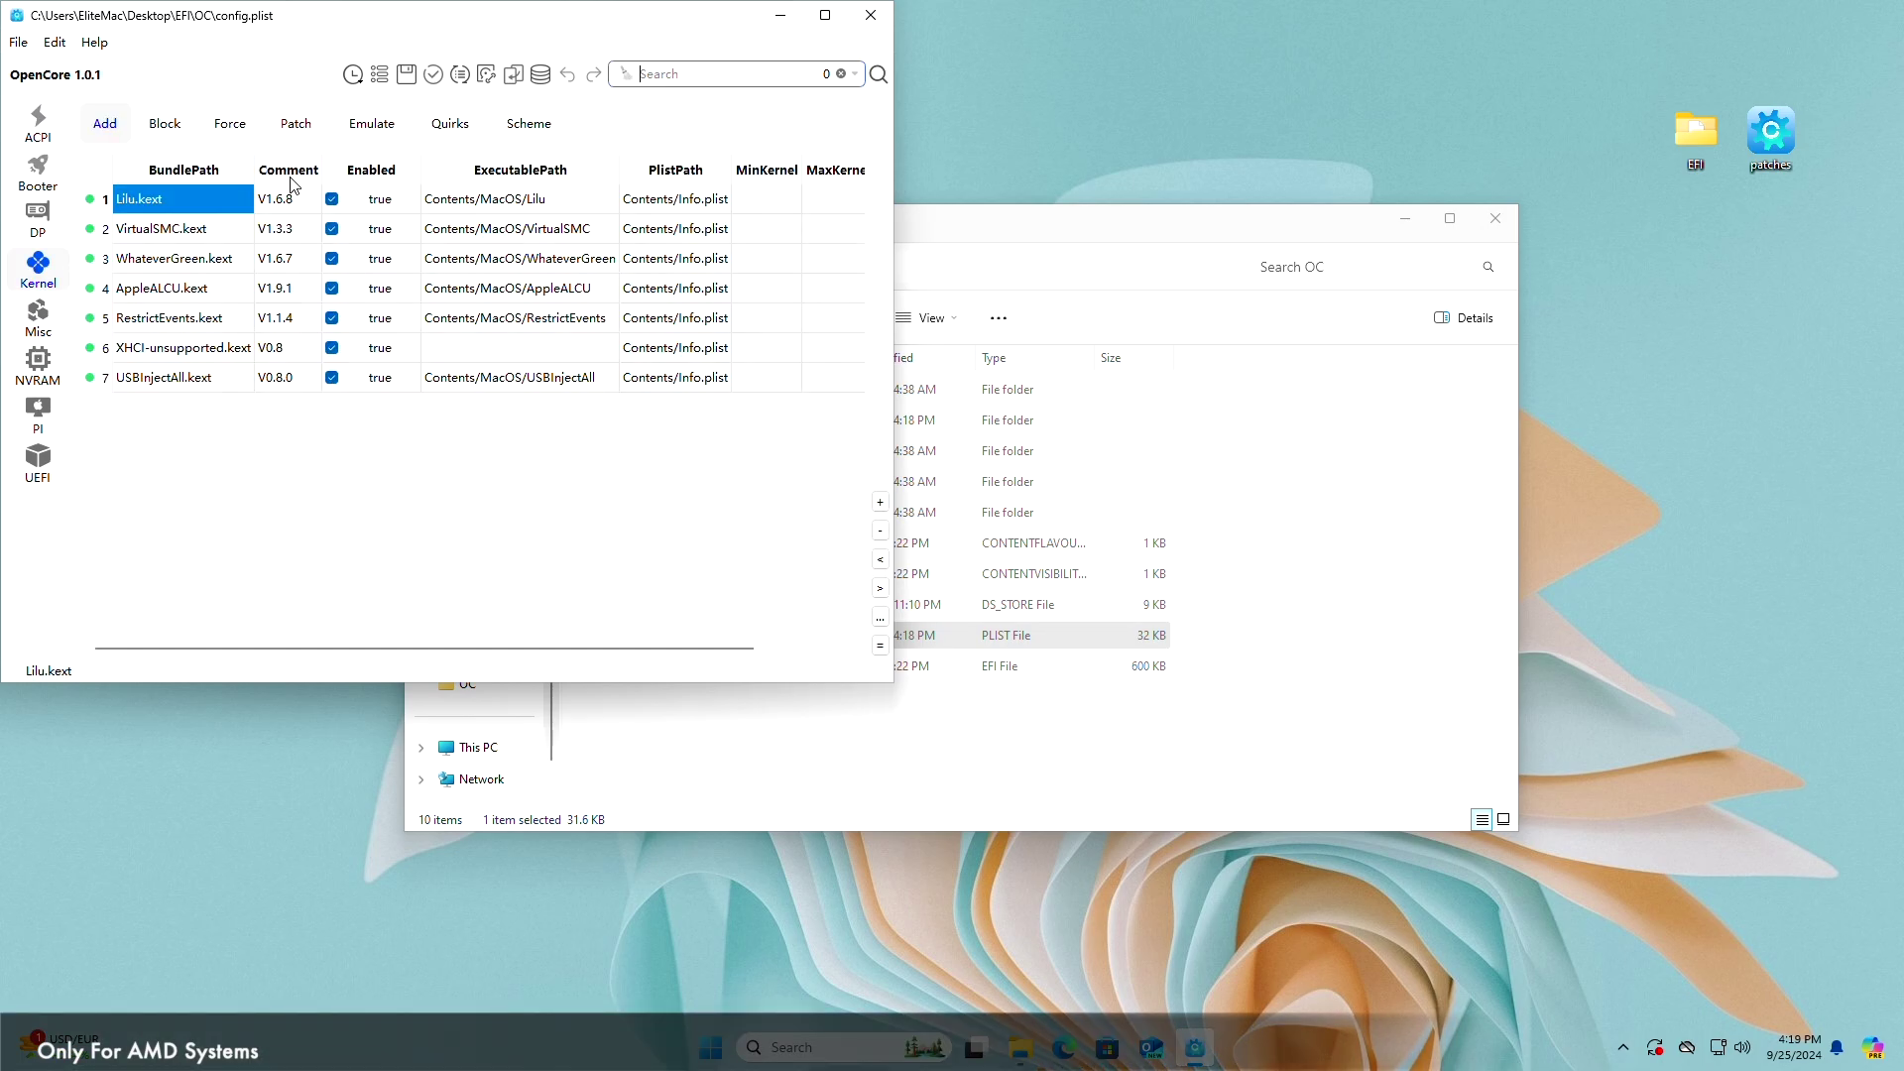
pyautogui.click(295, 134)
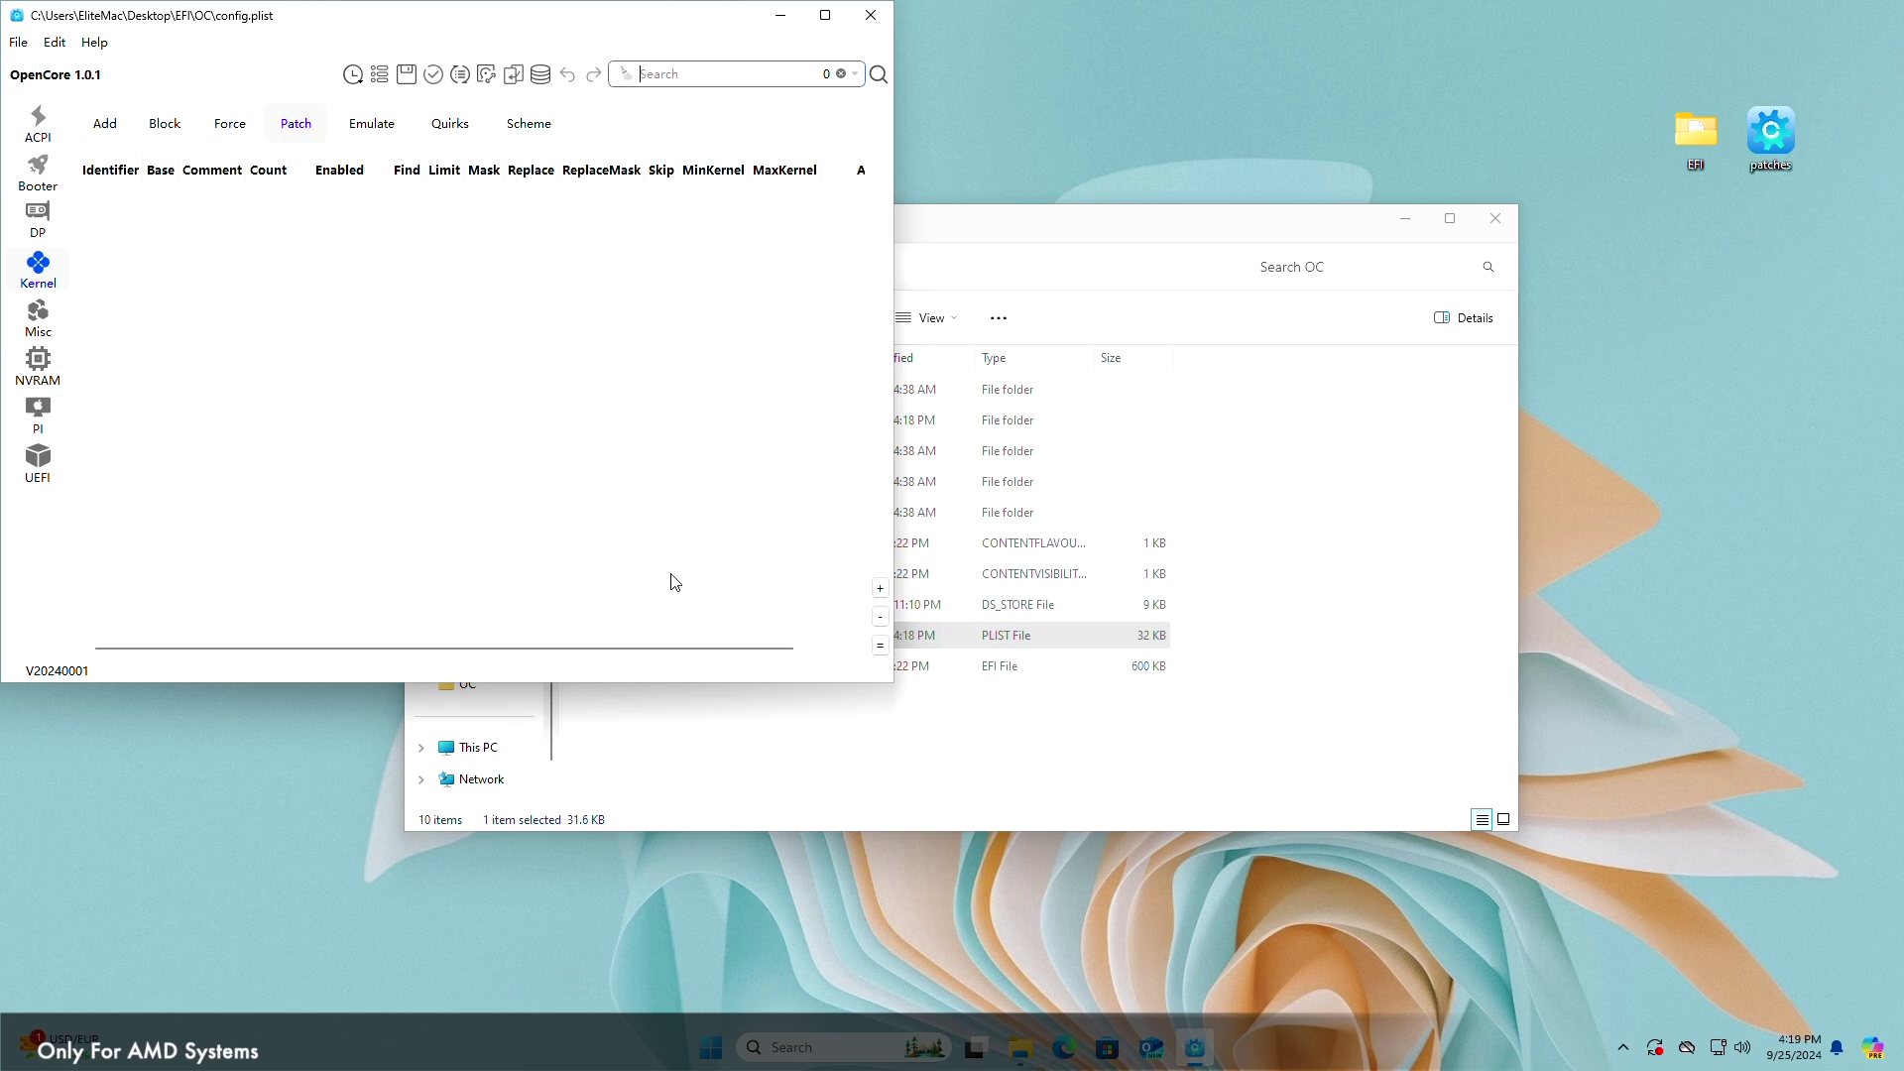
pyautogui.click(881, 647)
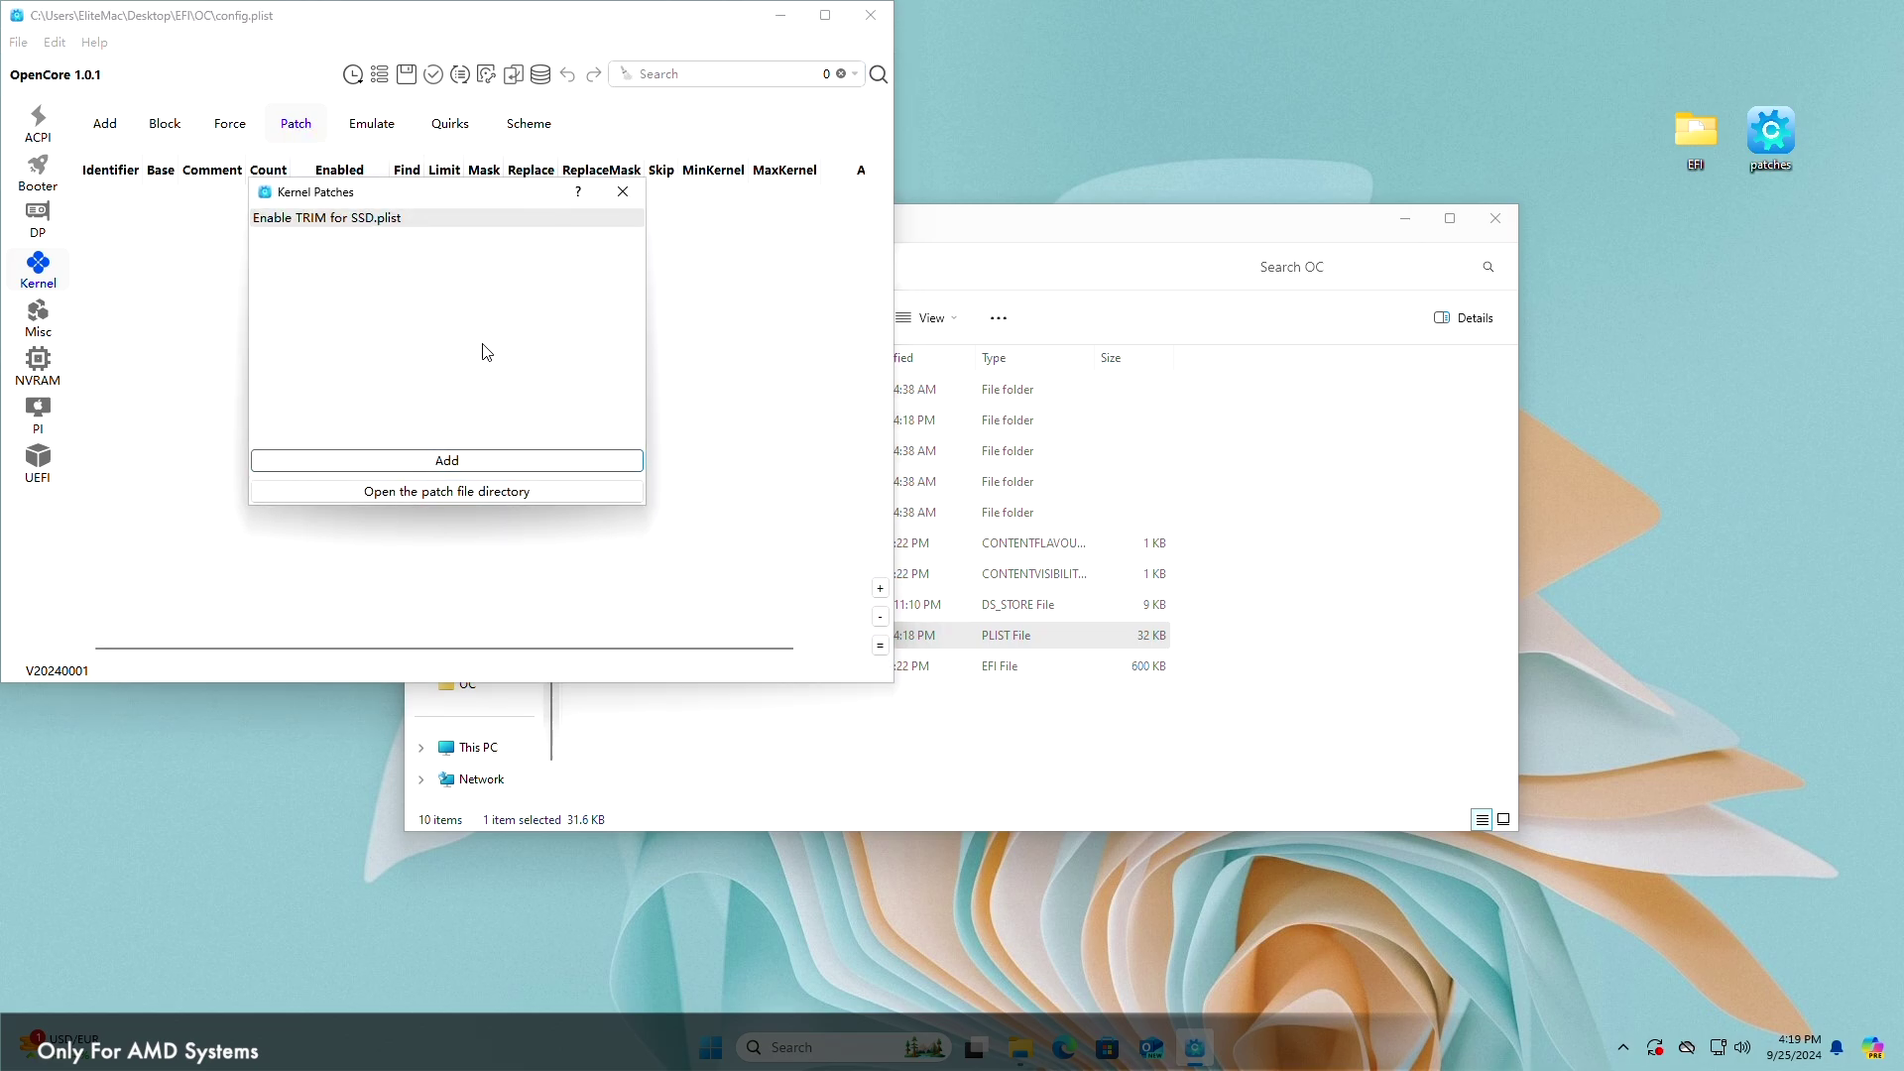
# Move the desktop patches file into the Database\preset\Kernel-Patch folder, then close the folder and dialog.
pyautogui.click(445, 493)
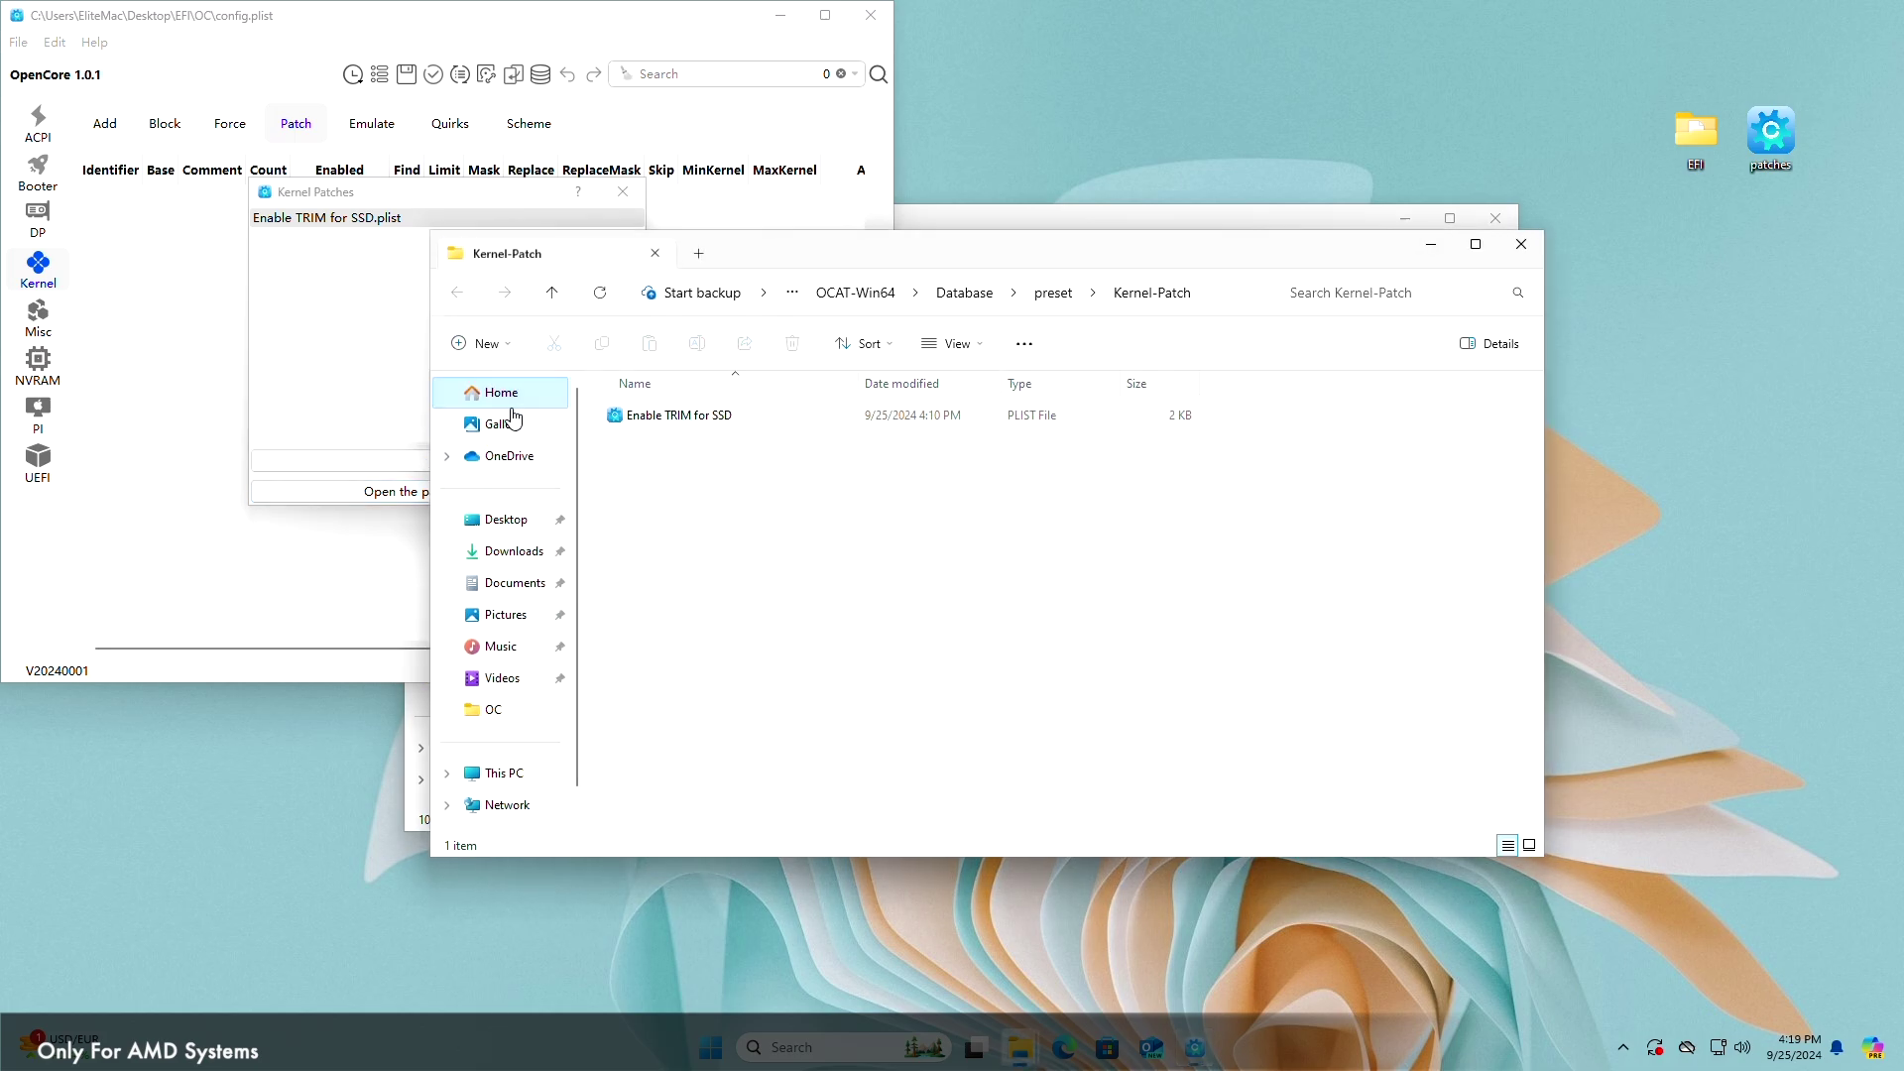
pyautogui.moveTo(1773, 139); pyautogui.dragTo(1068, 502)
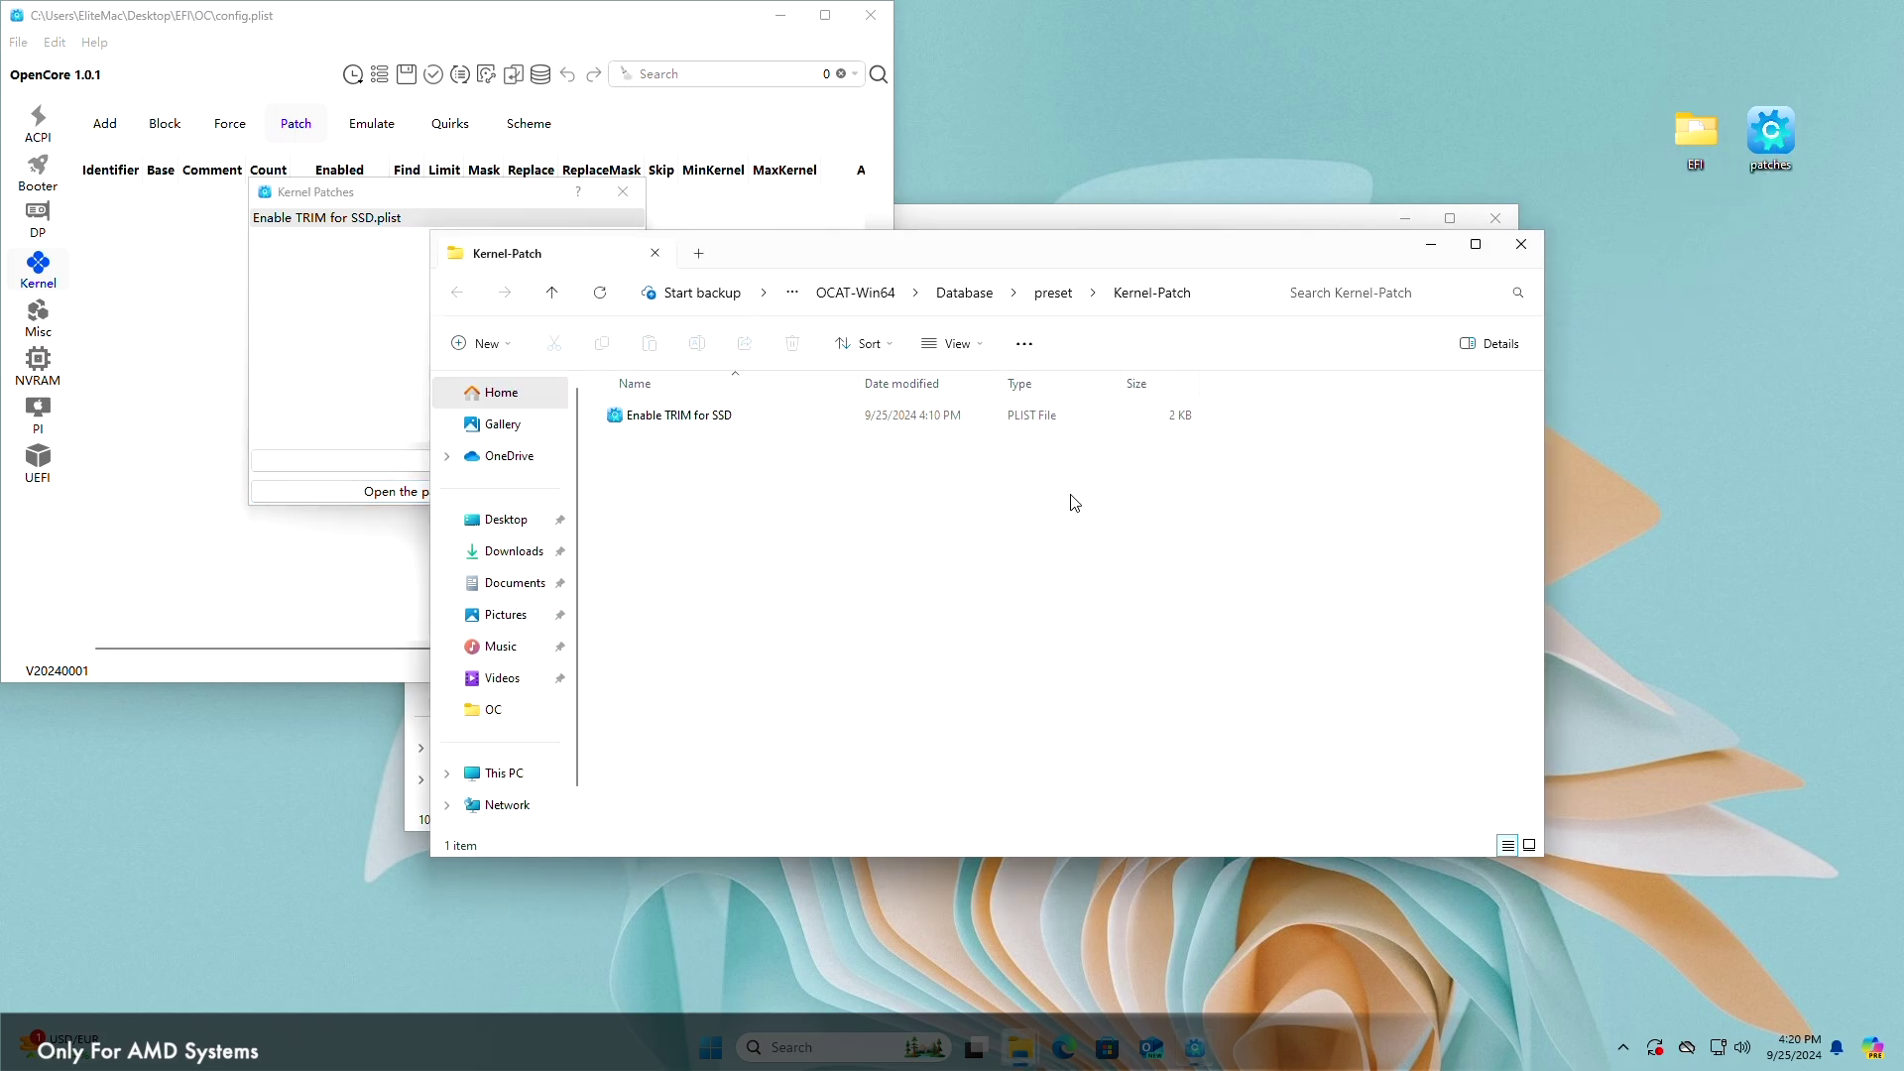
pyautogui.click(1524, 246)
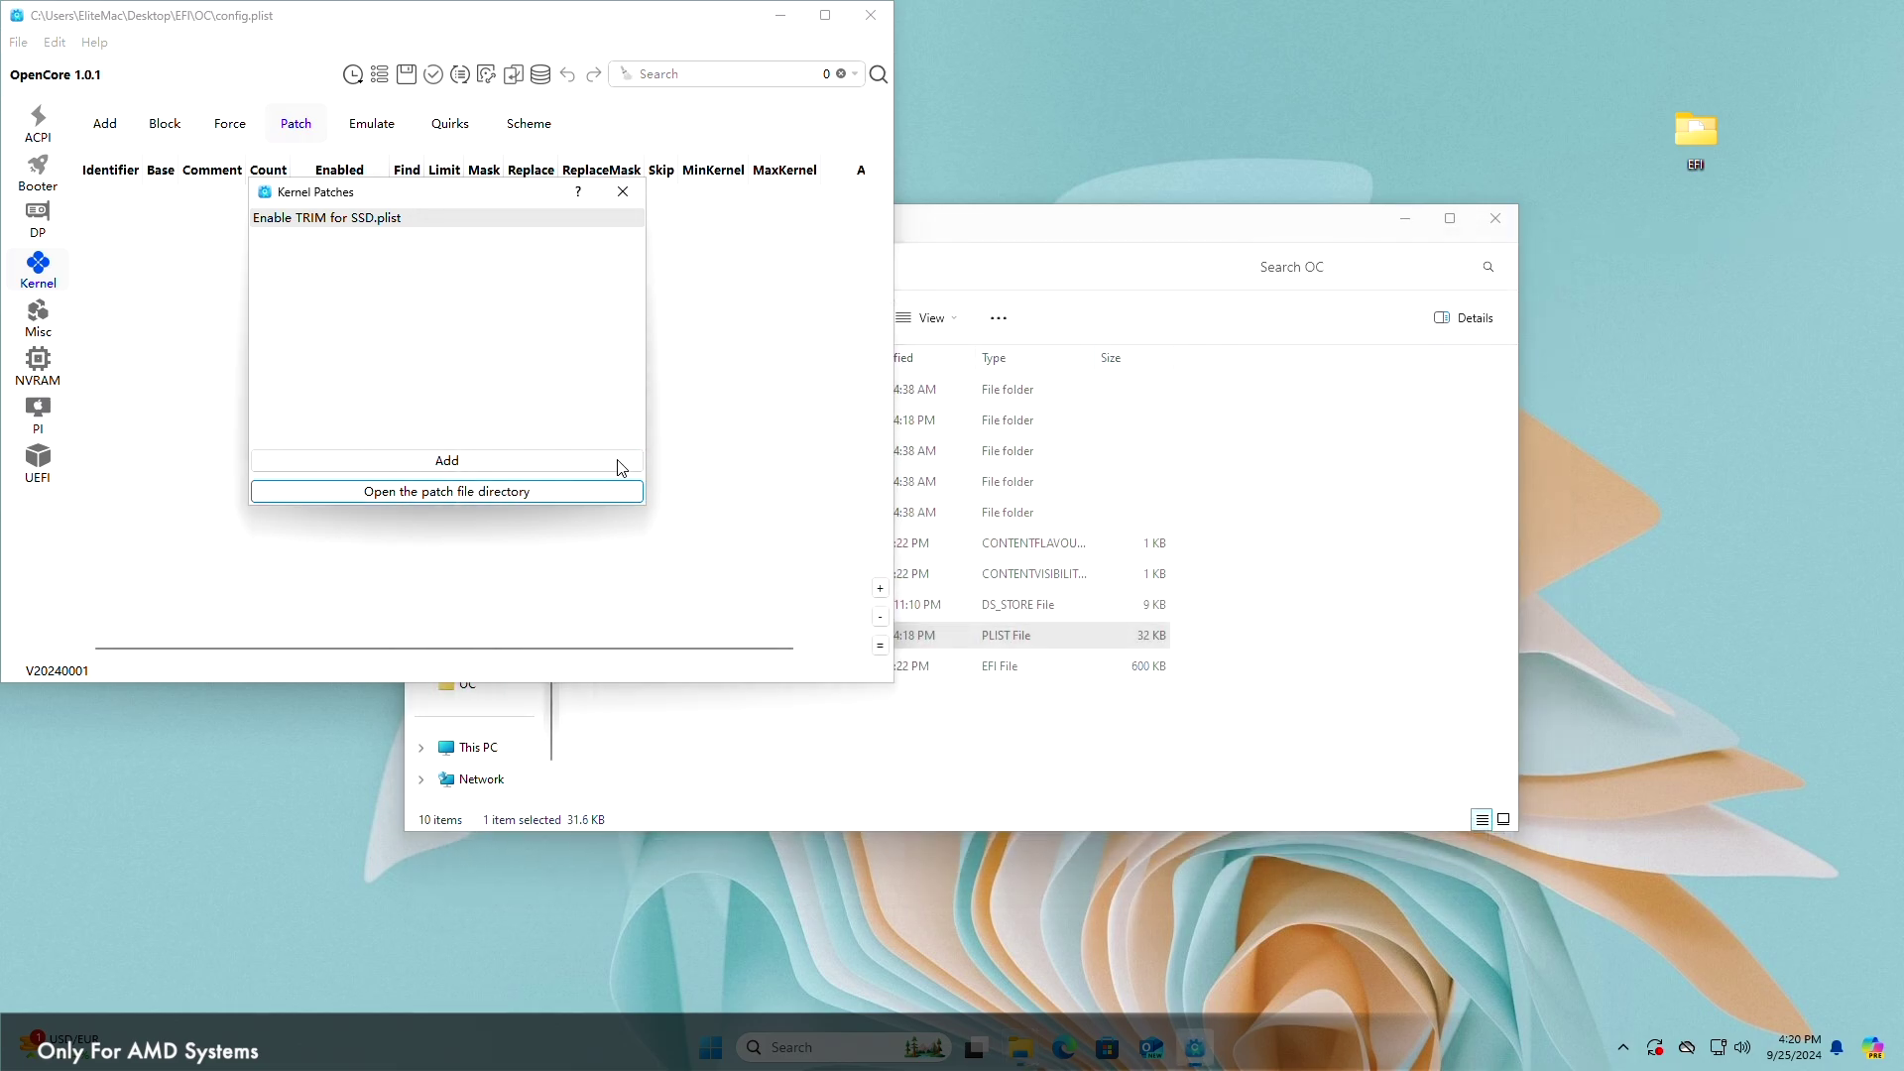
pyautogui.click(628, 202)
# Add the AMD patches from patches.plist to the Kernel Patch table.
pyautogui.click(879, 646)
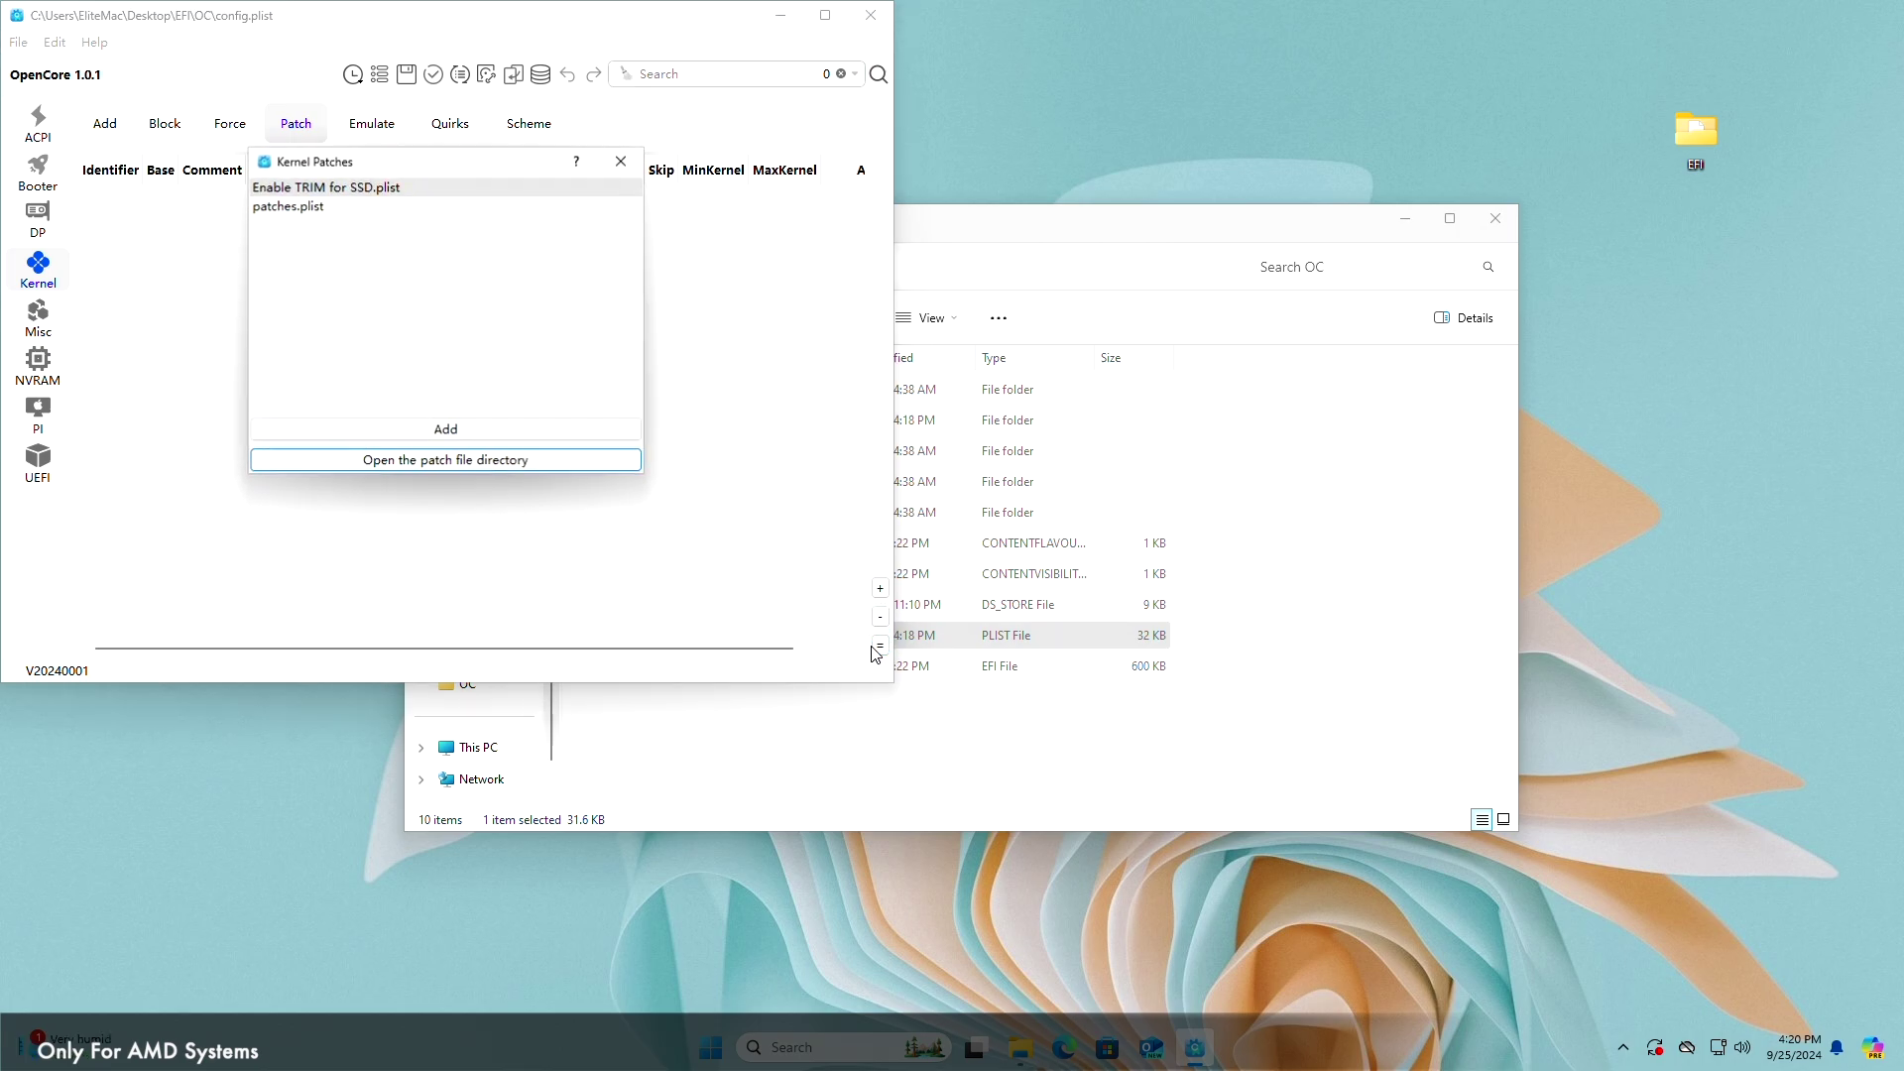
pyautogui.click(404, 209)
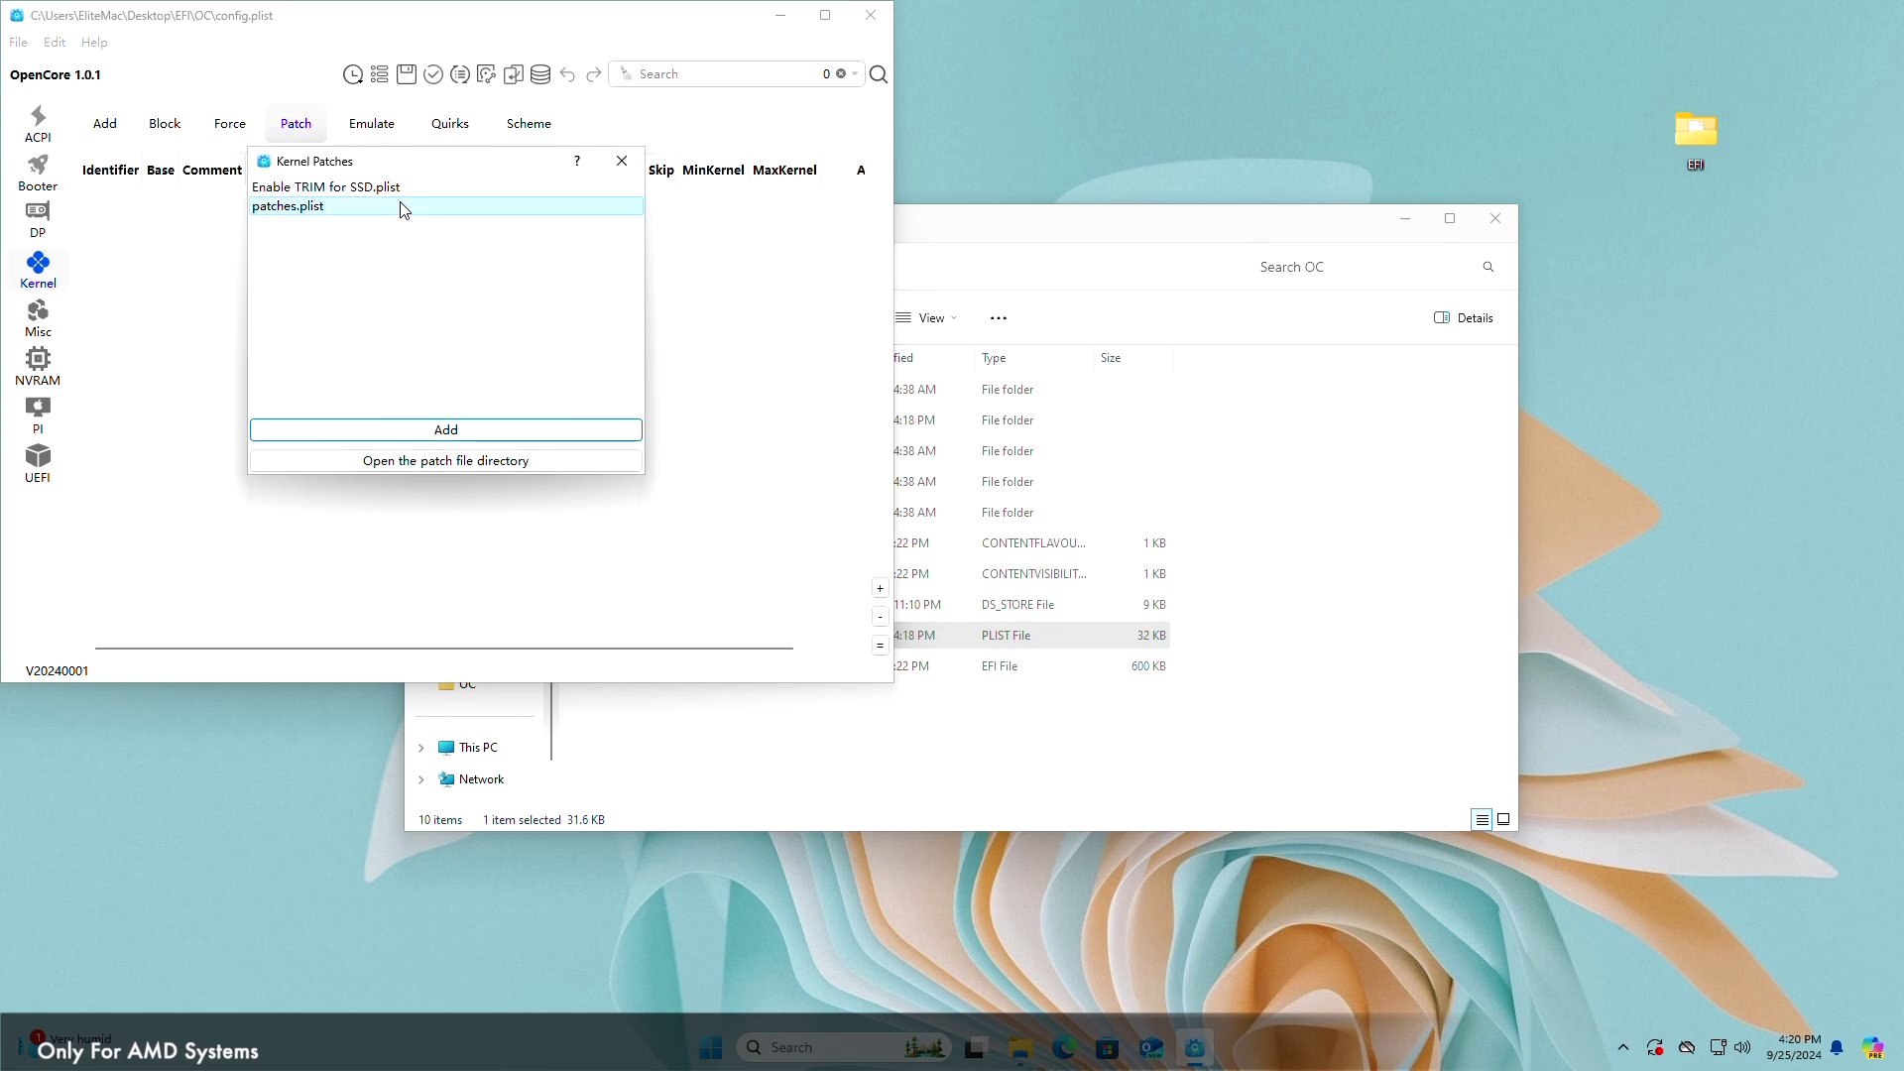
pyautogui.click(409, 434)
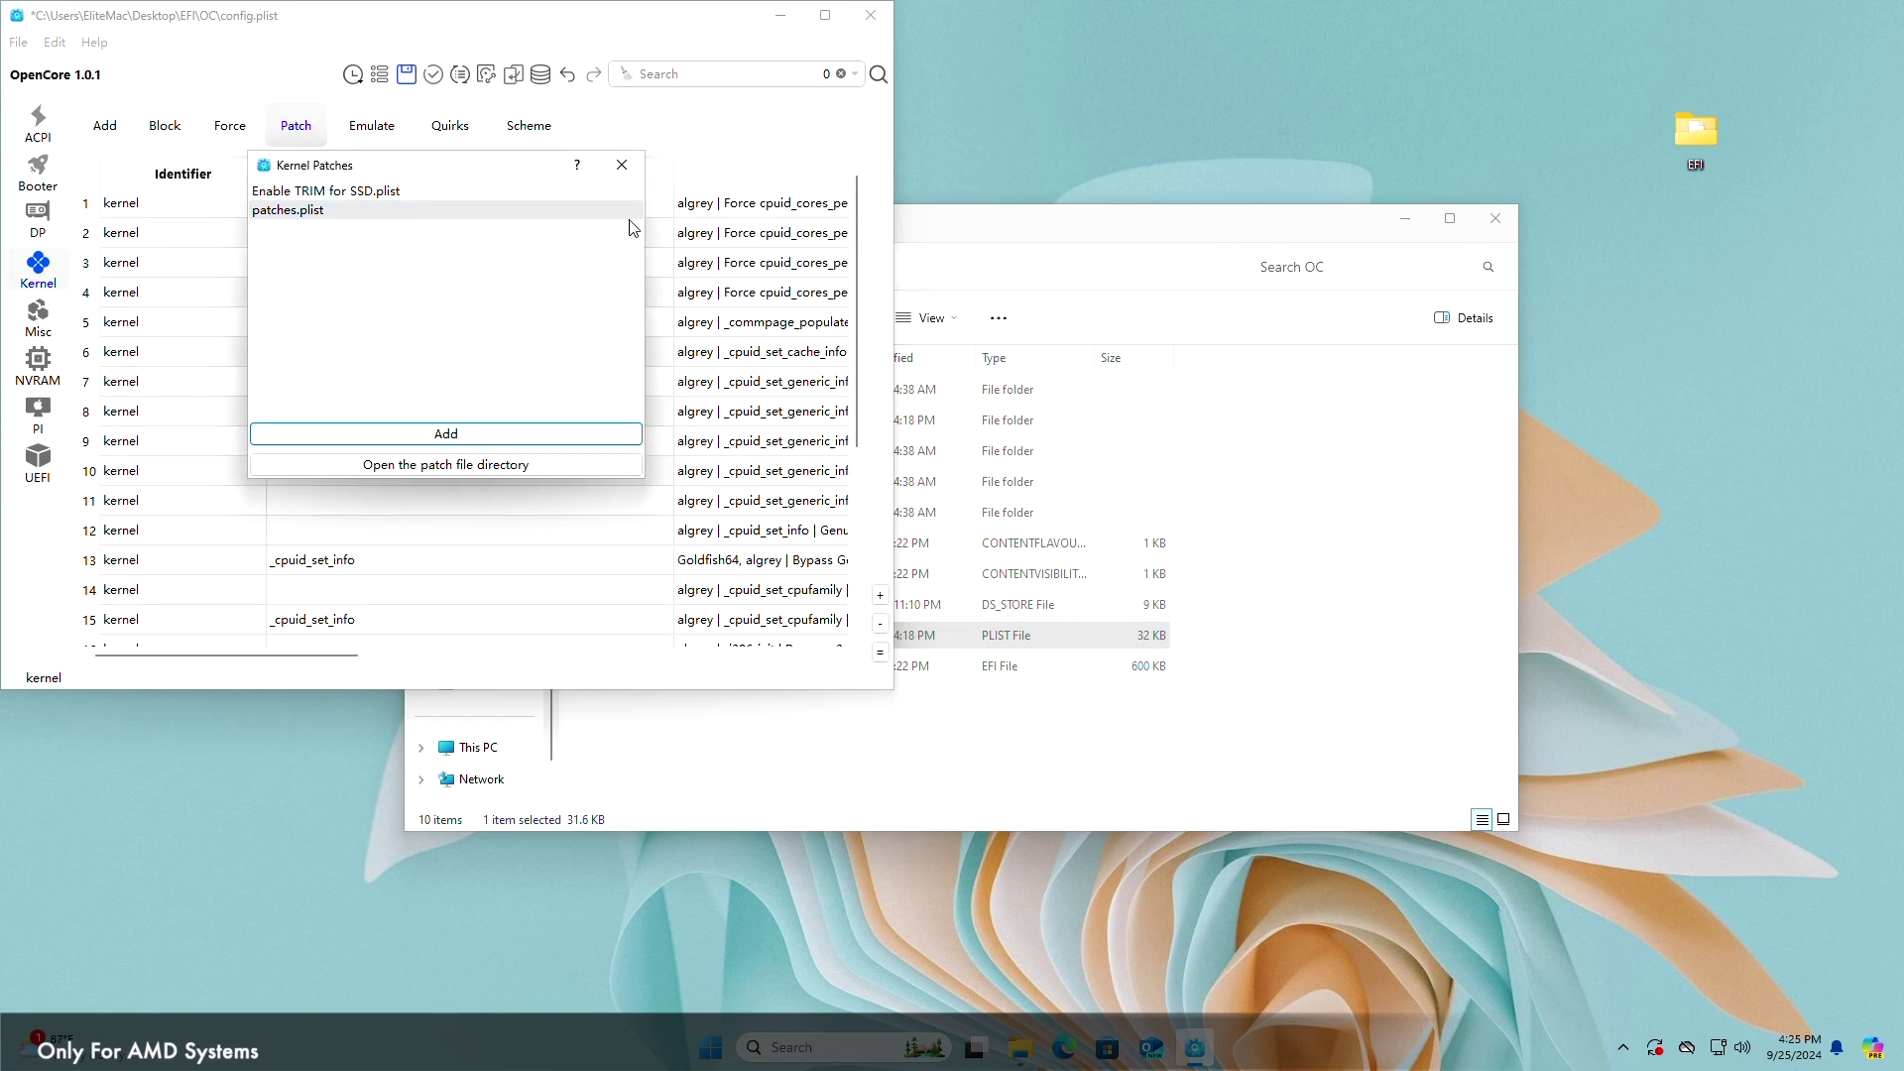
pyautogui.click(607, 166)
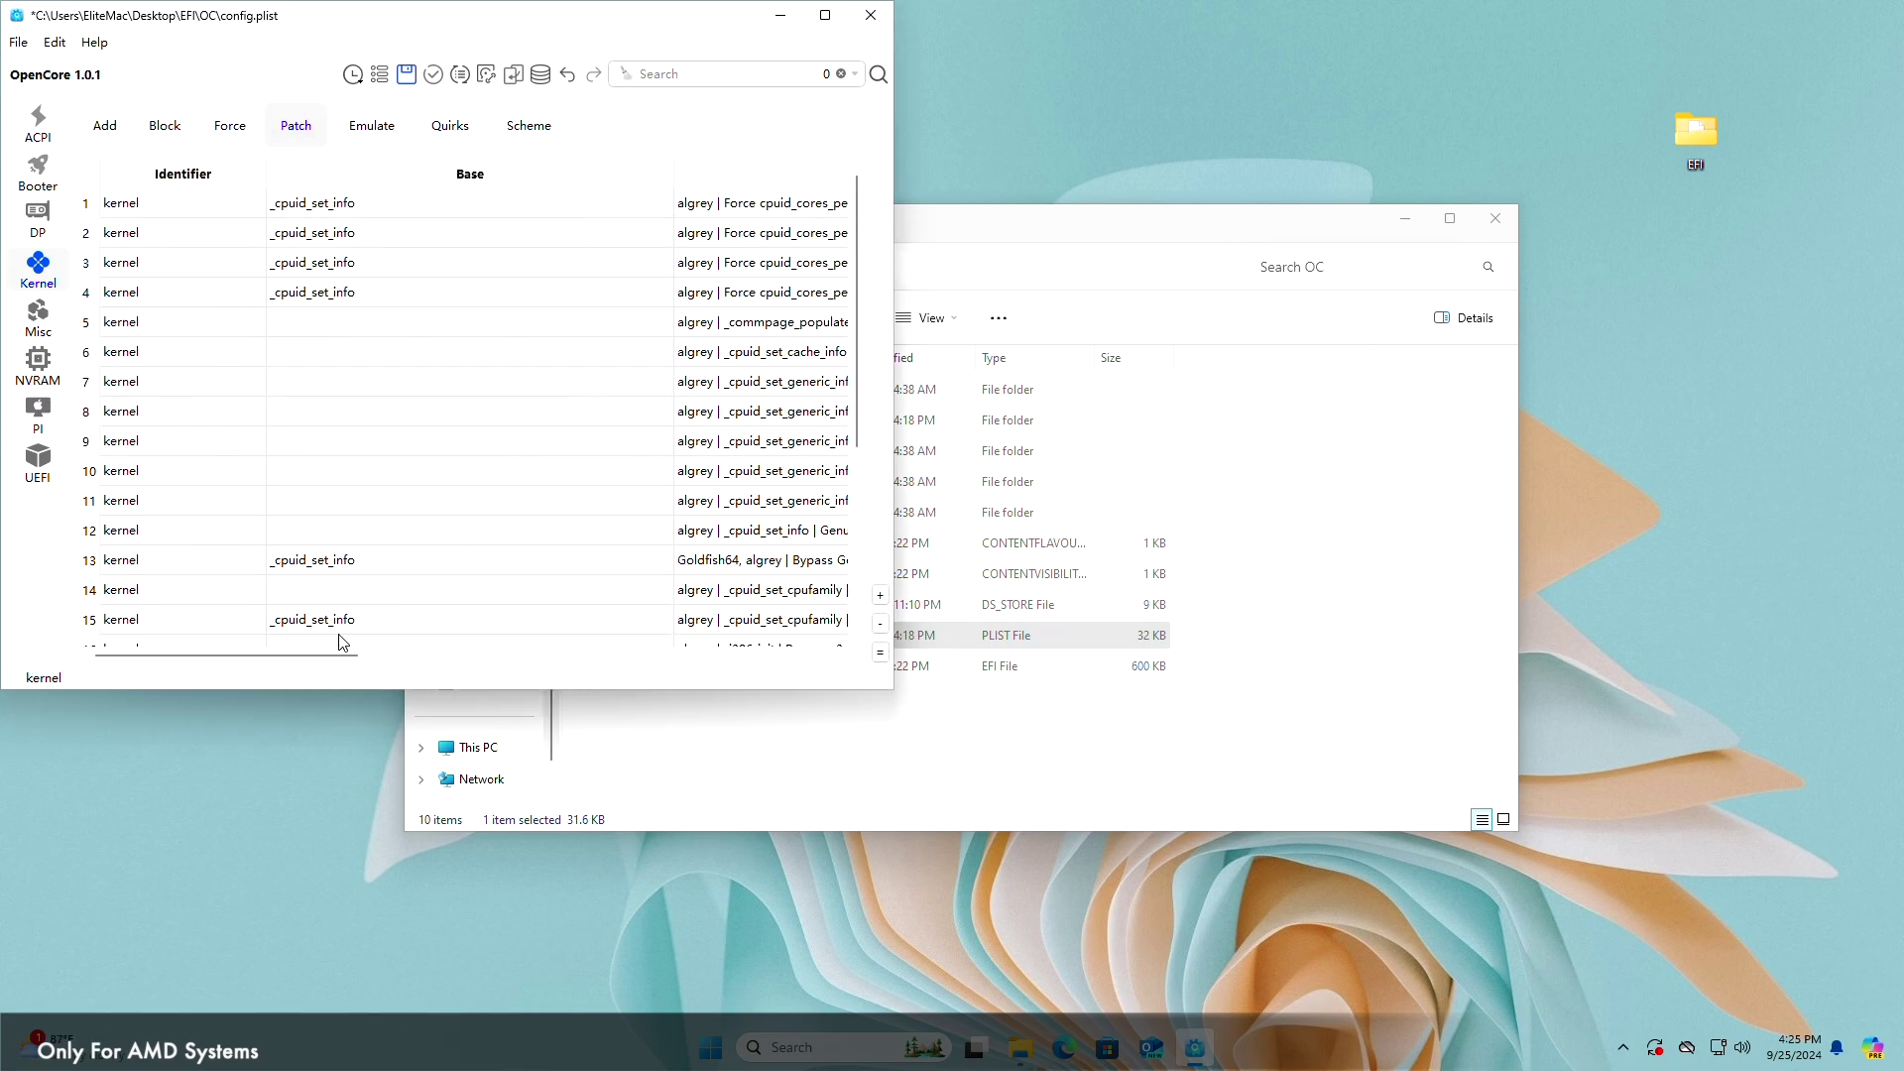
# Change row 4's cpuid_cores_per_package (13.3+) Replace value from BA00000000 to BA04000000.
pyautogui.moveTo(314, 661); pyautogui.dragTo(436, 652)
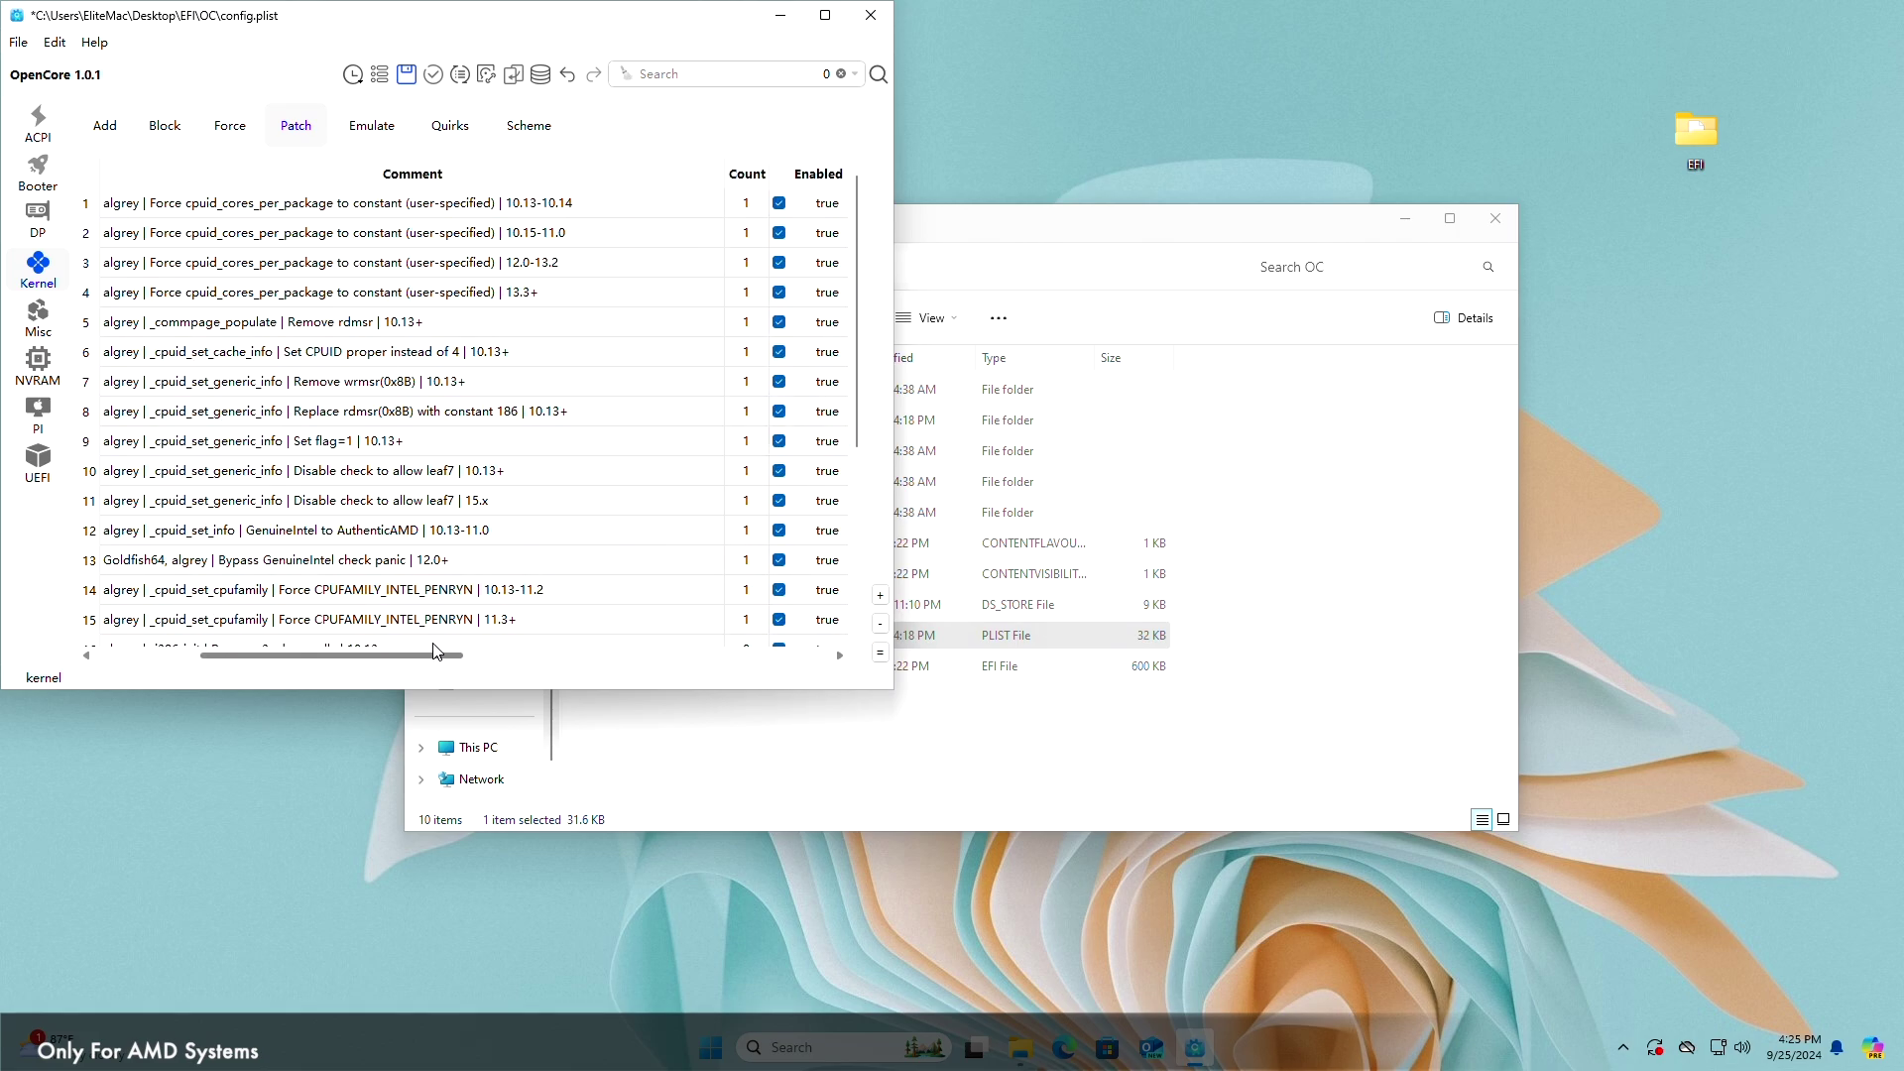
pyautogui.click(477, 295)
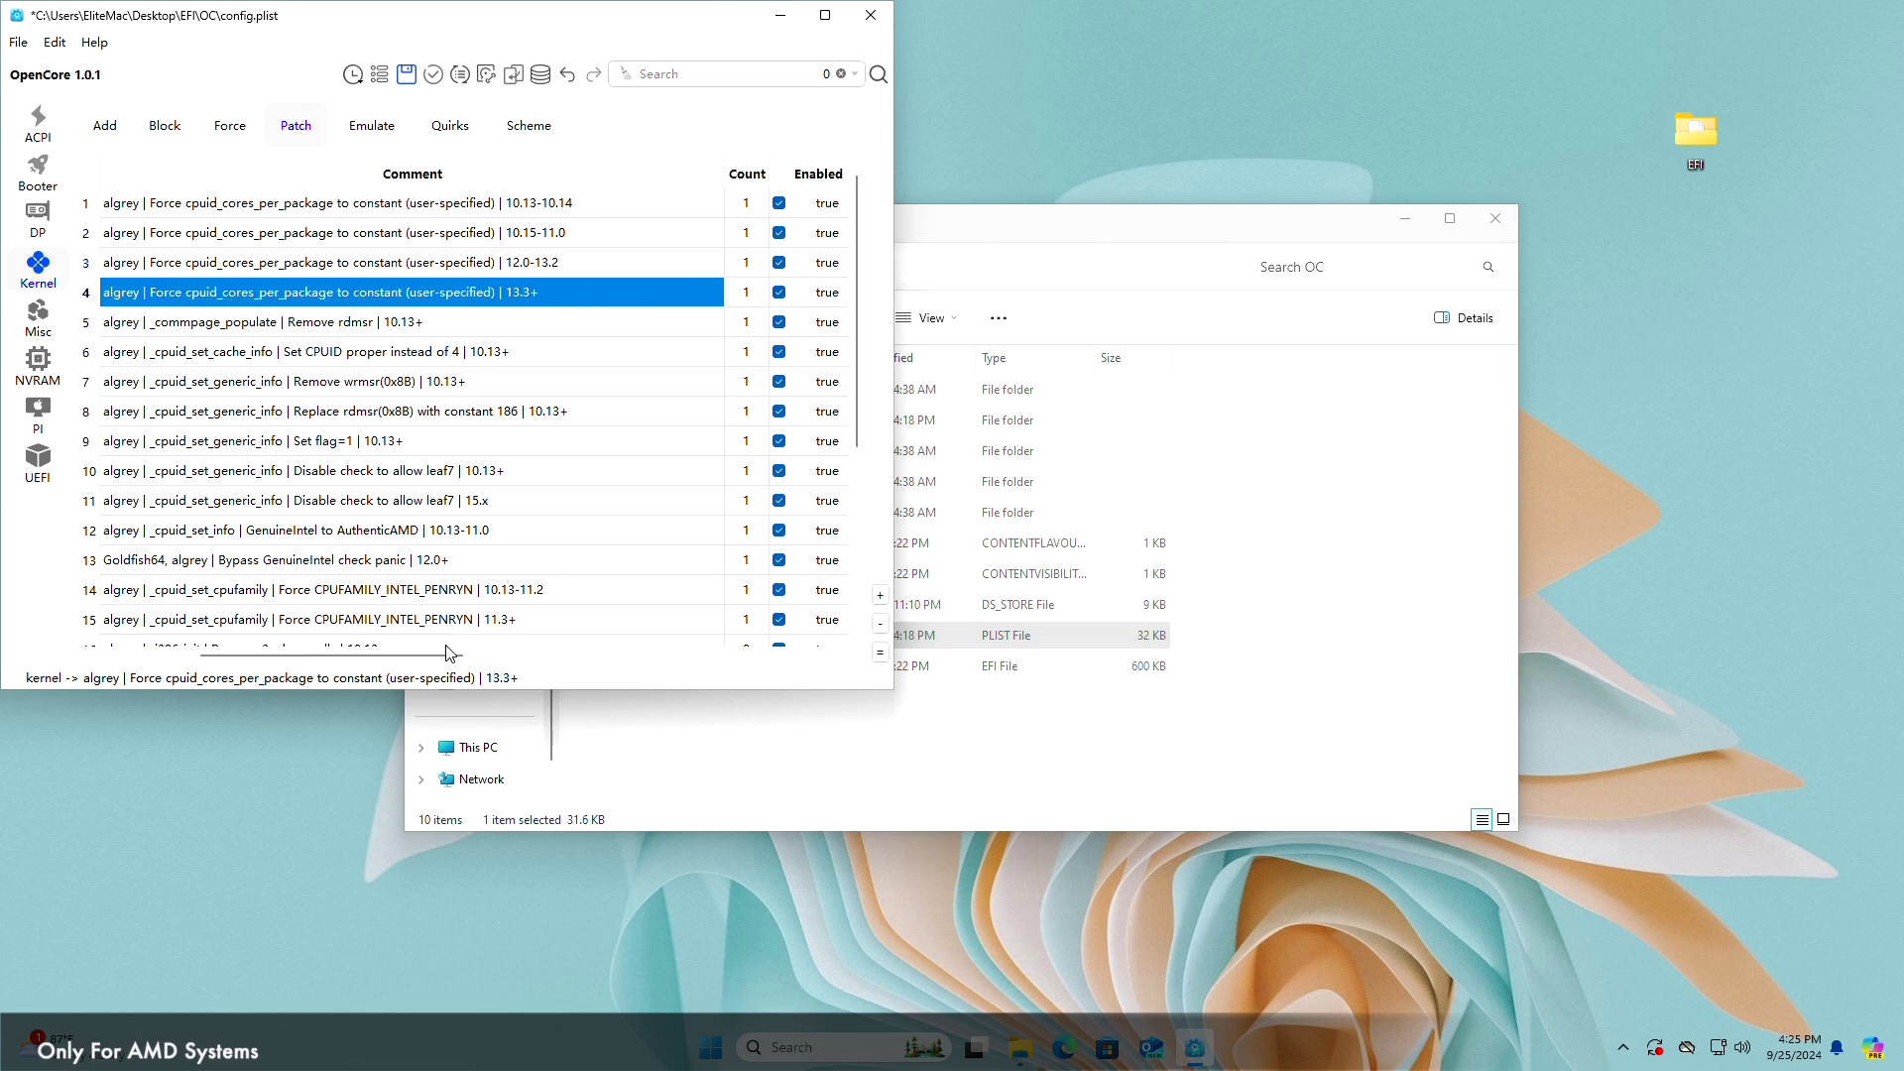
pyautogui.moveTo(446, 653); pyautogui.dragTo(639, 649)
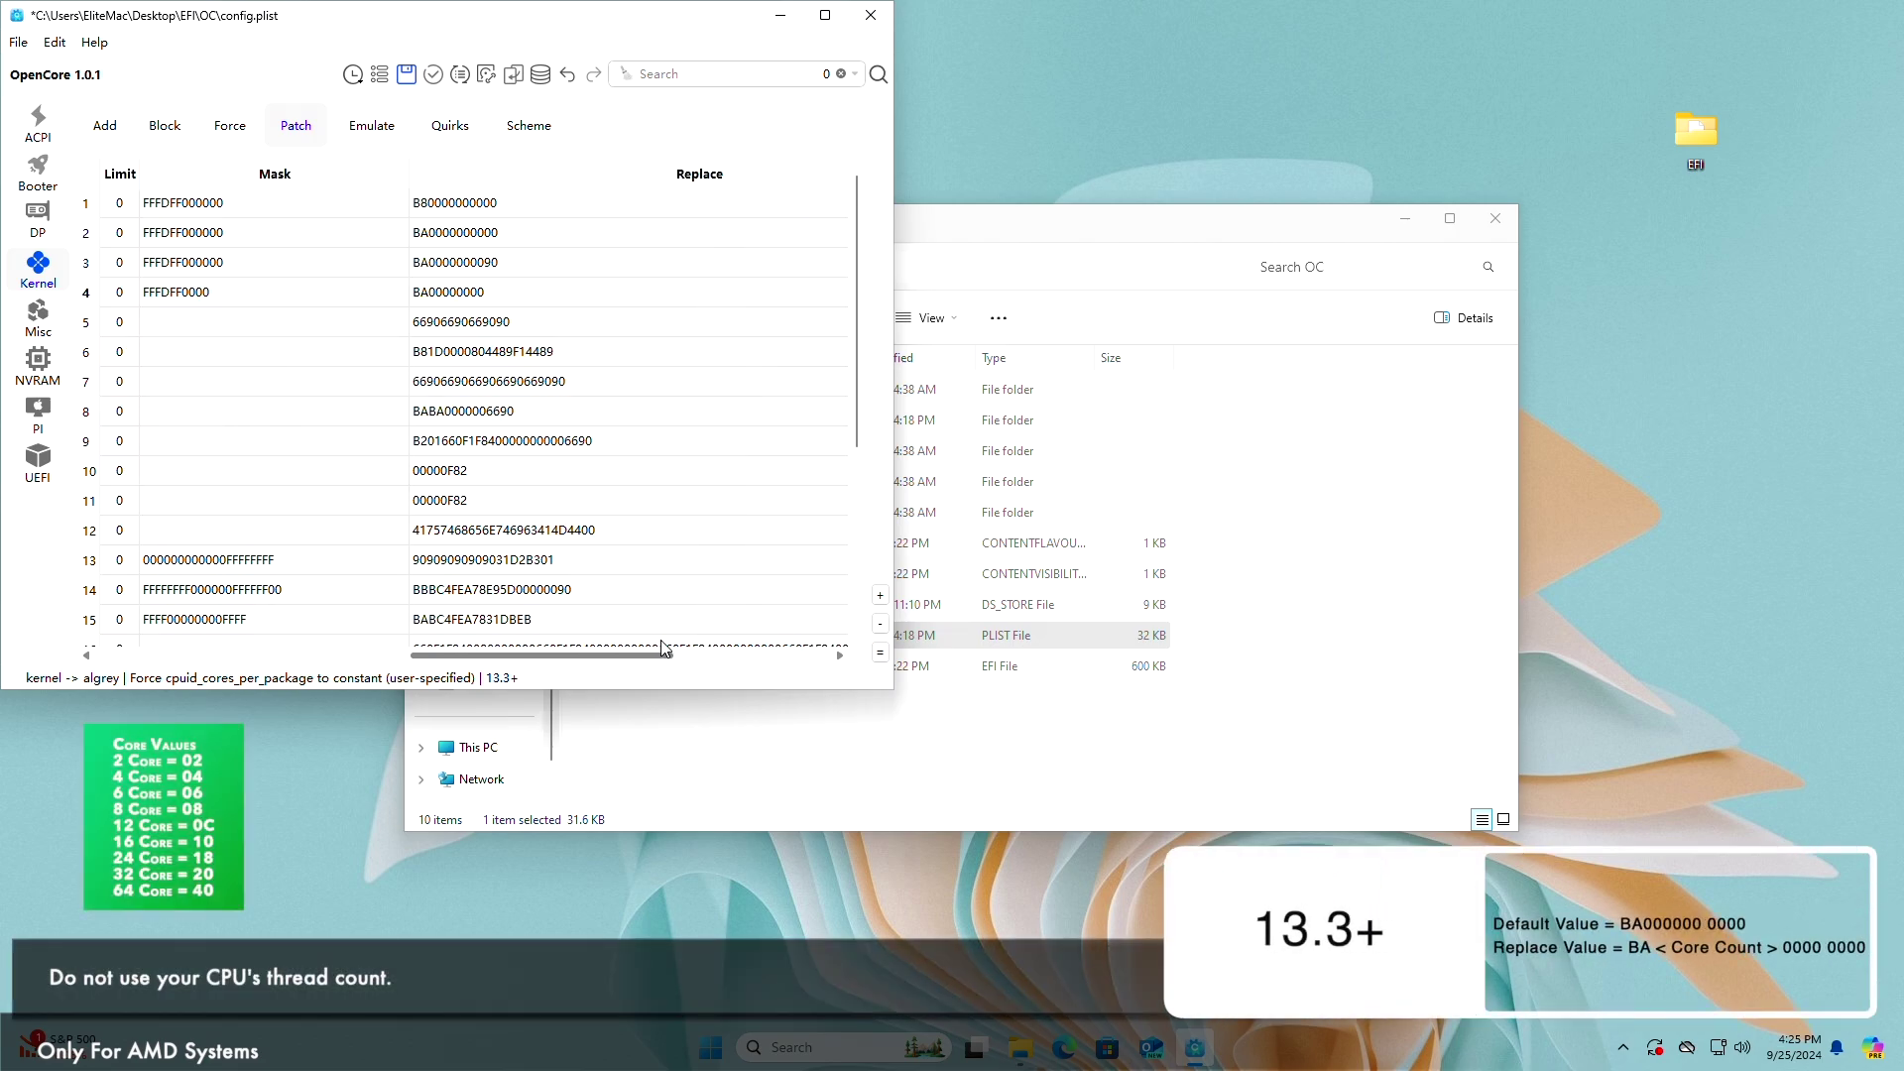
pyautogui.click(674, 651)
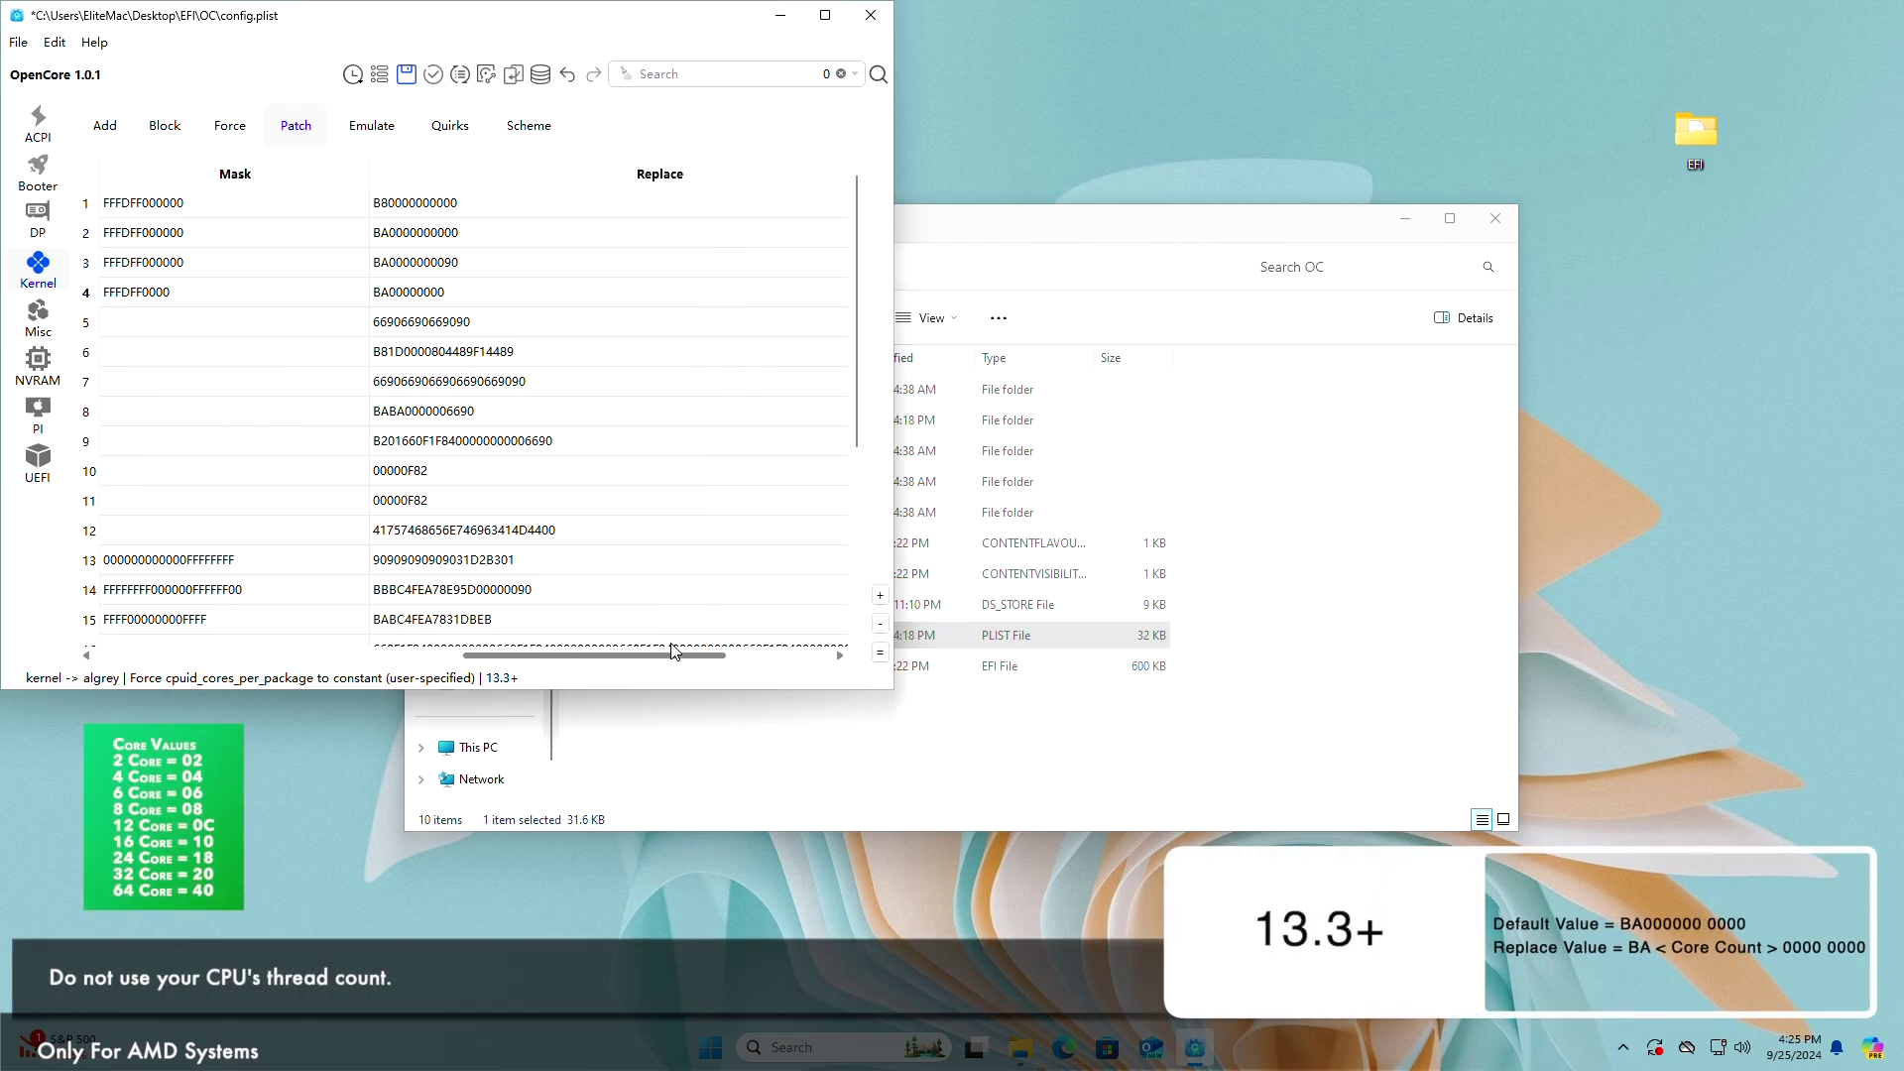
pyautogui.click(407, 297)
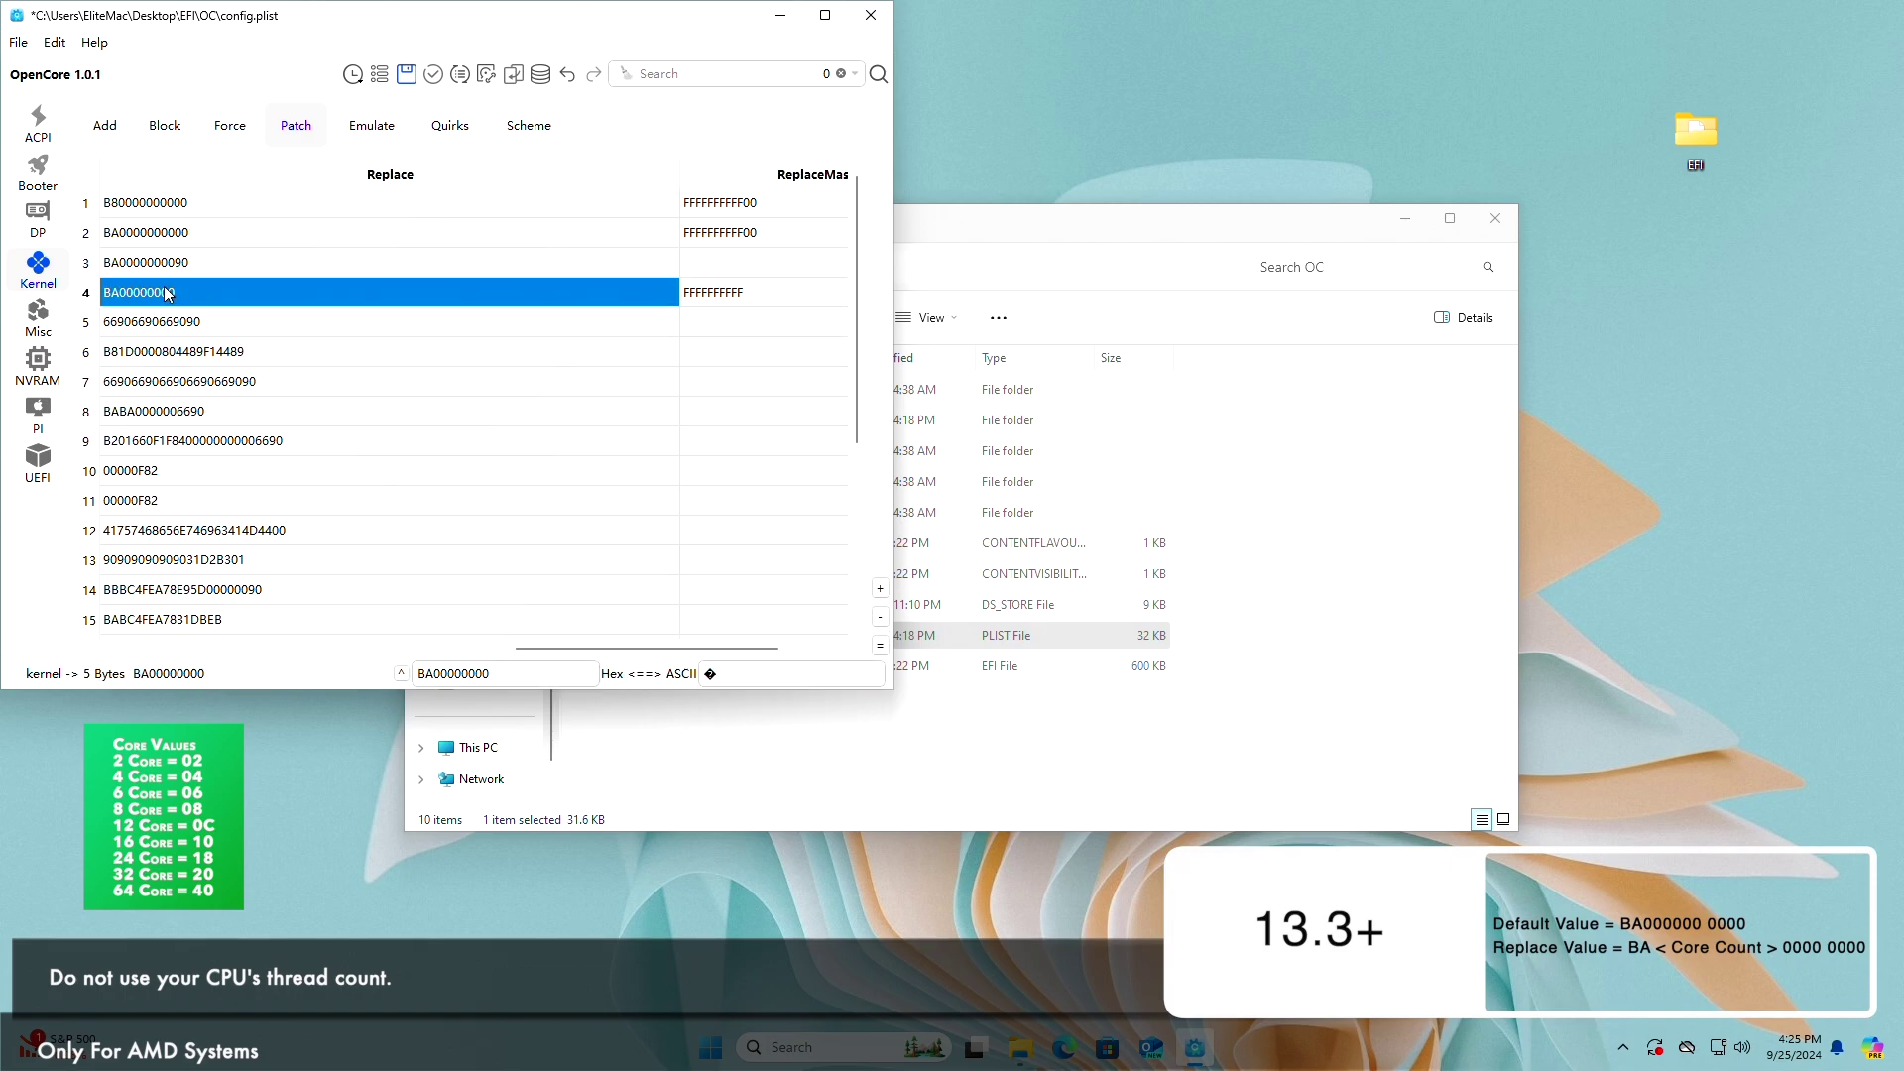
pyautogui.doubleClick(129, 296)
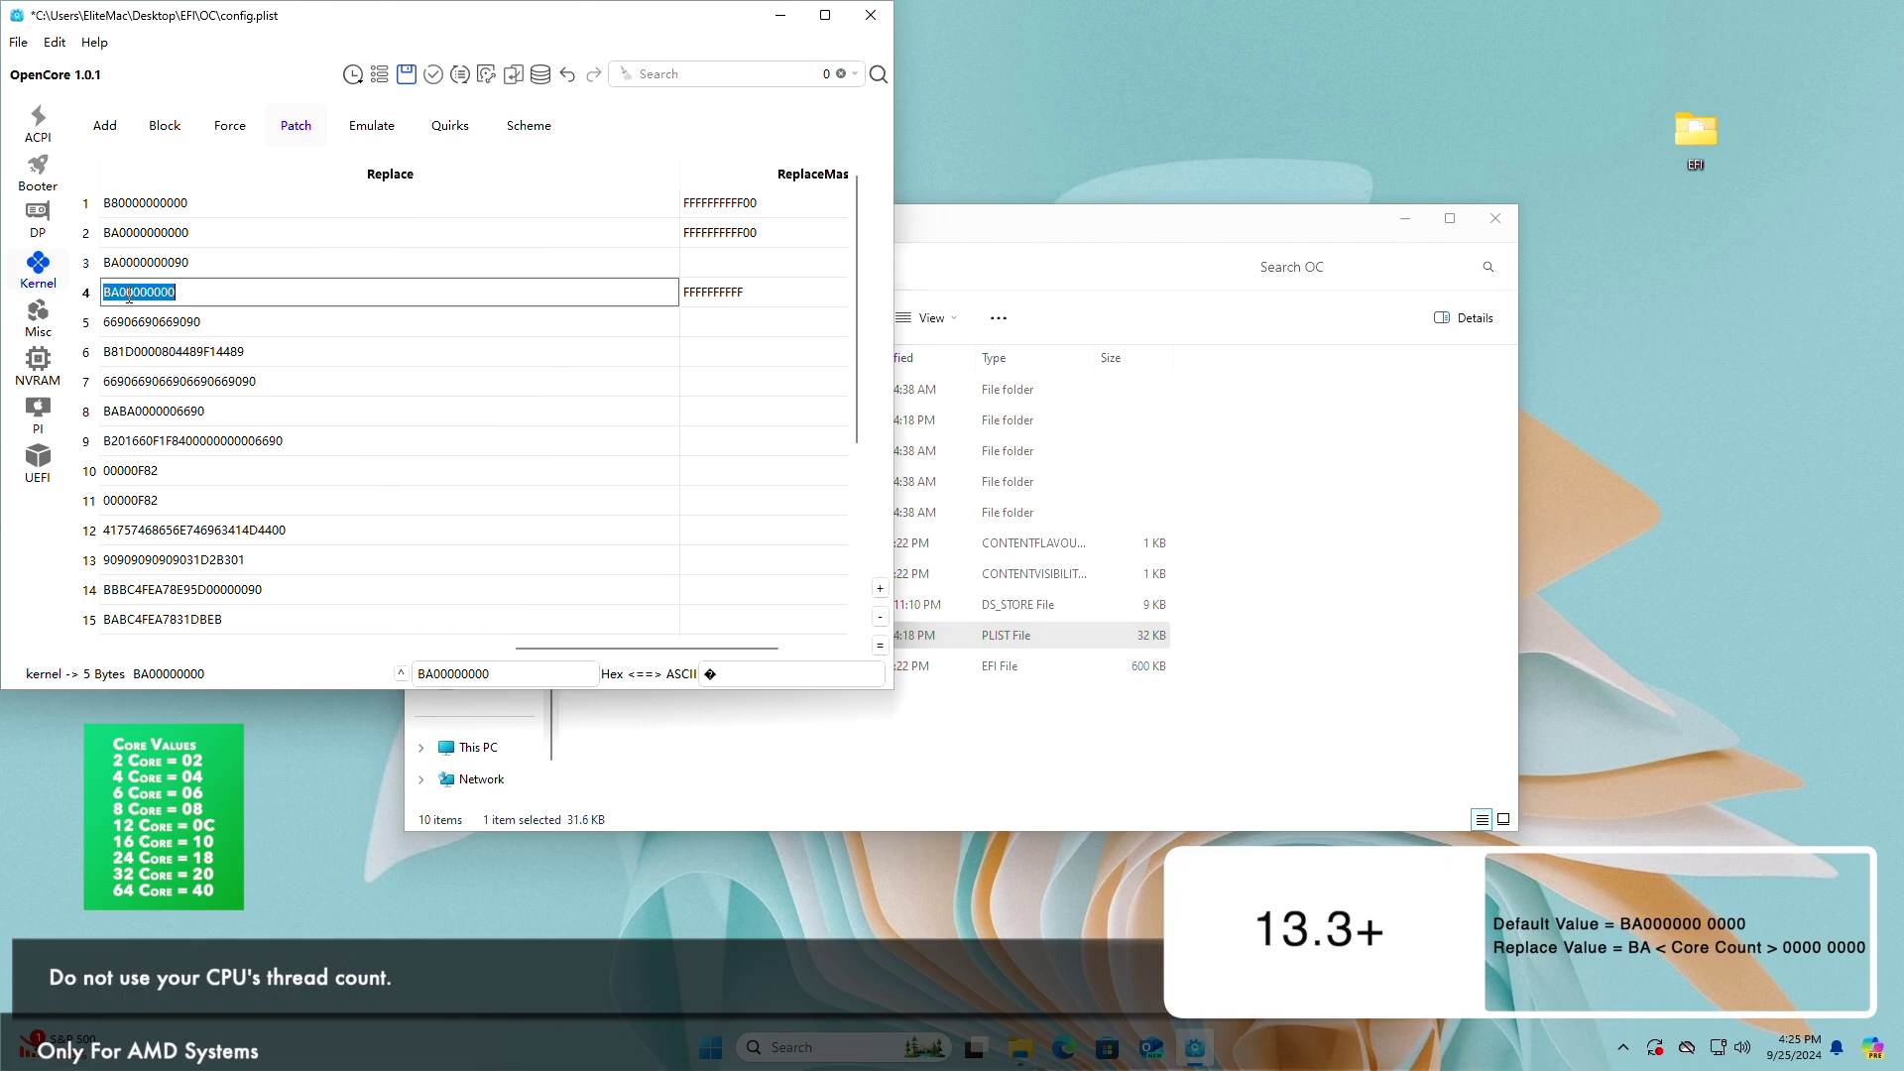
pyautogui.press('Delete')
pyautogui.write('4')
pyautogui.press('Return')
pyautogui.moveTo(646, 635); pyautogui.dragTo(297, 662)
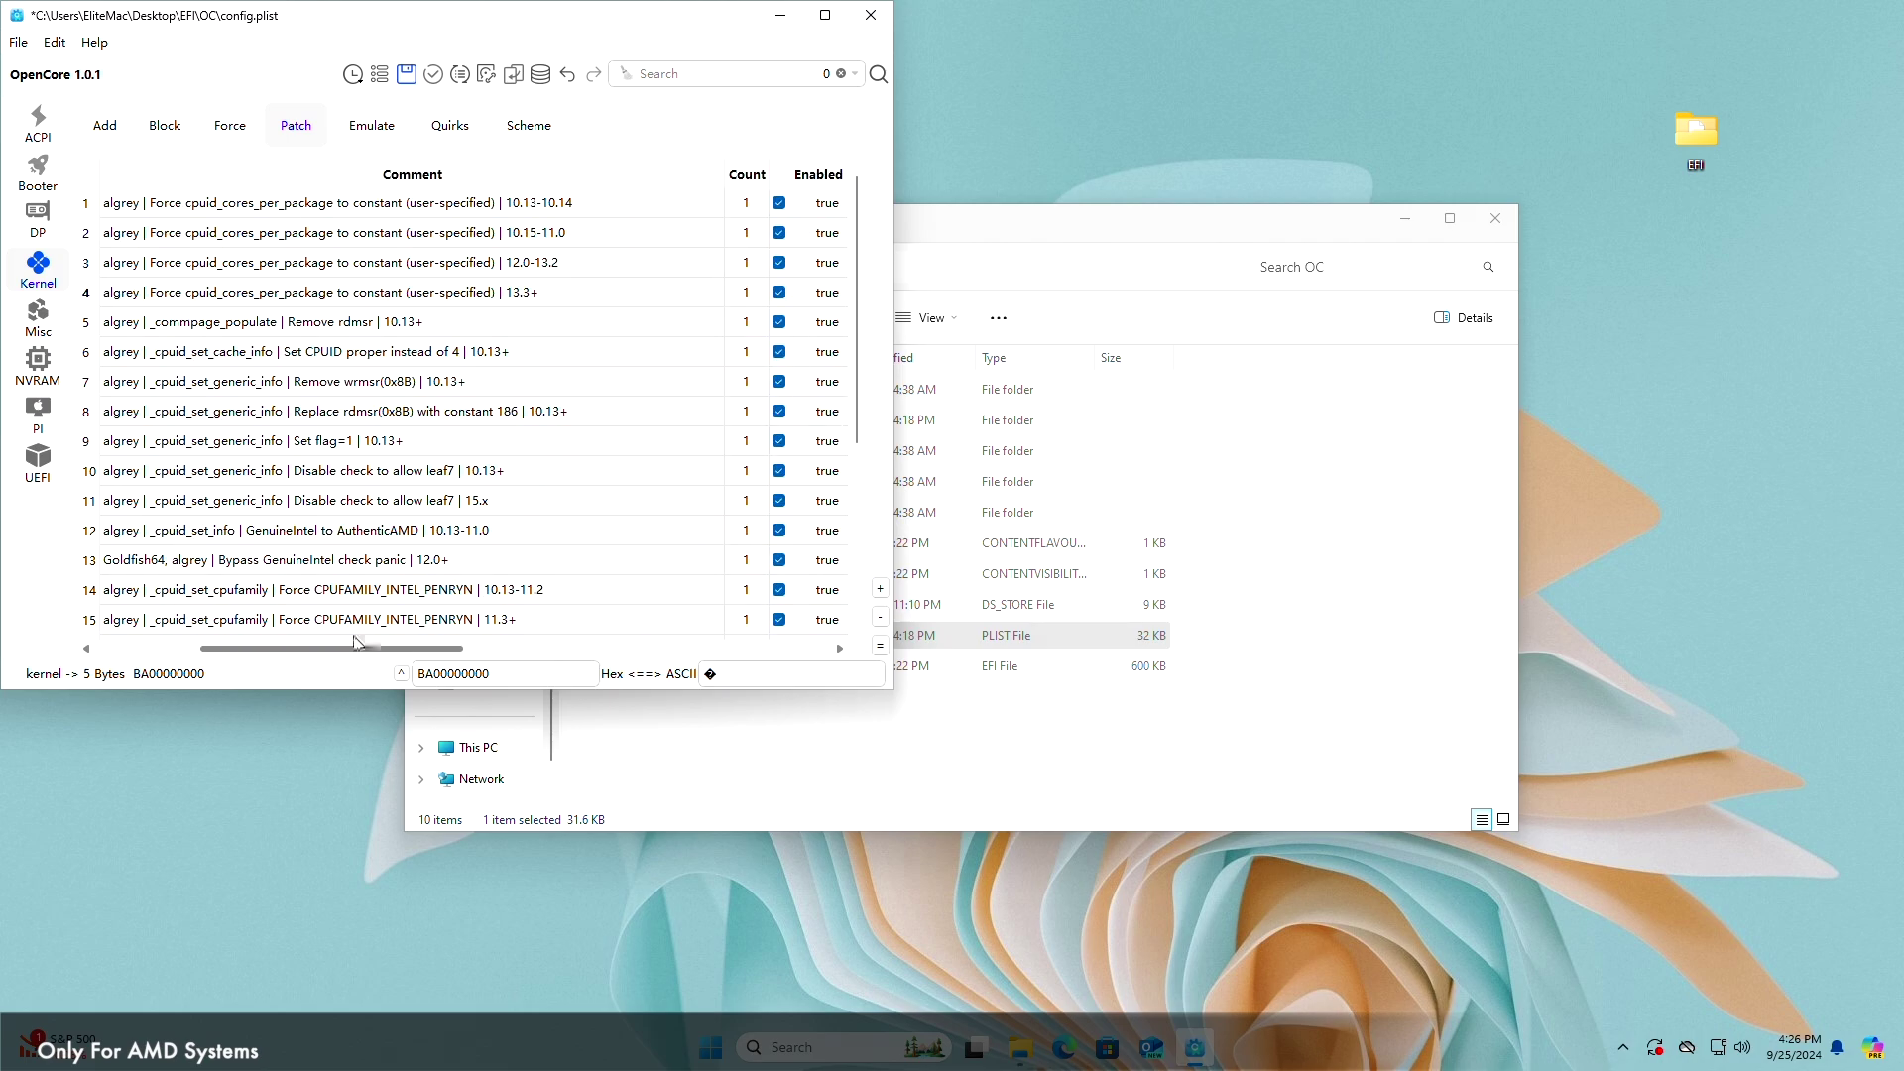
pyautogui.moveTo(860, 342); pyautogui.dragTo(848, 486)
# Select all kernel patch rows with Ctrl+A and remove them from the table.
pyautogui.click(405, 589)
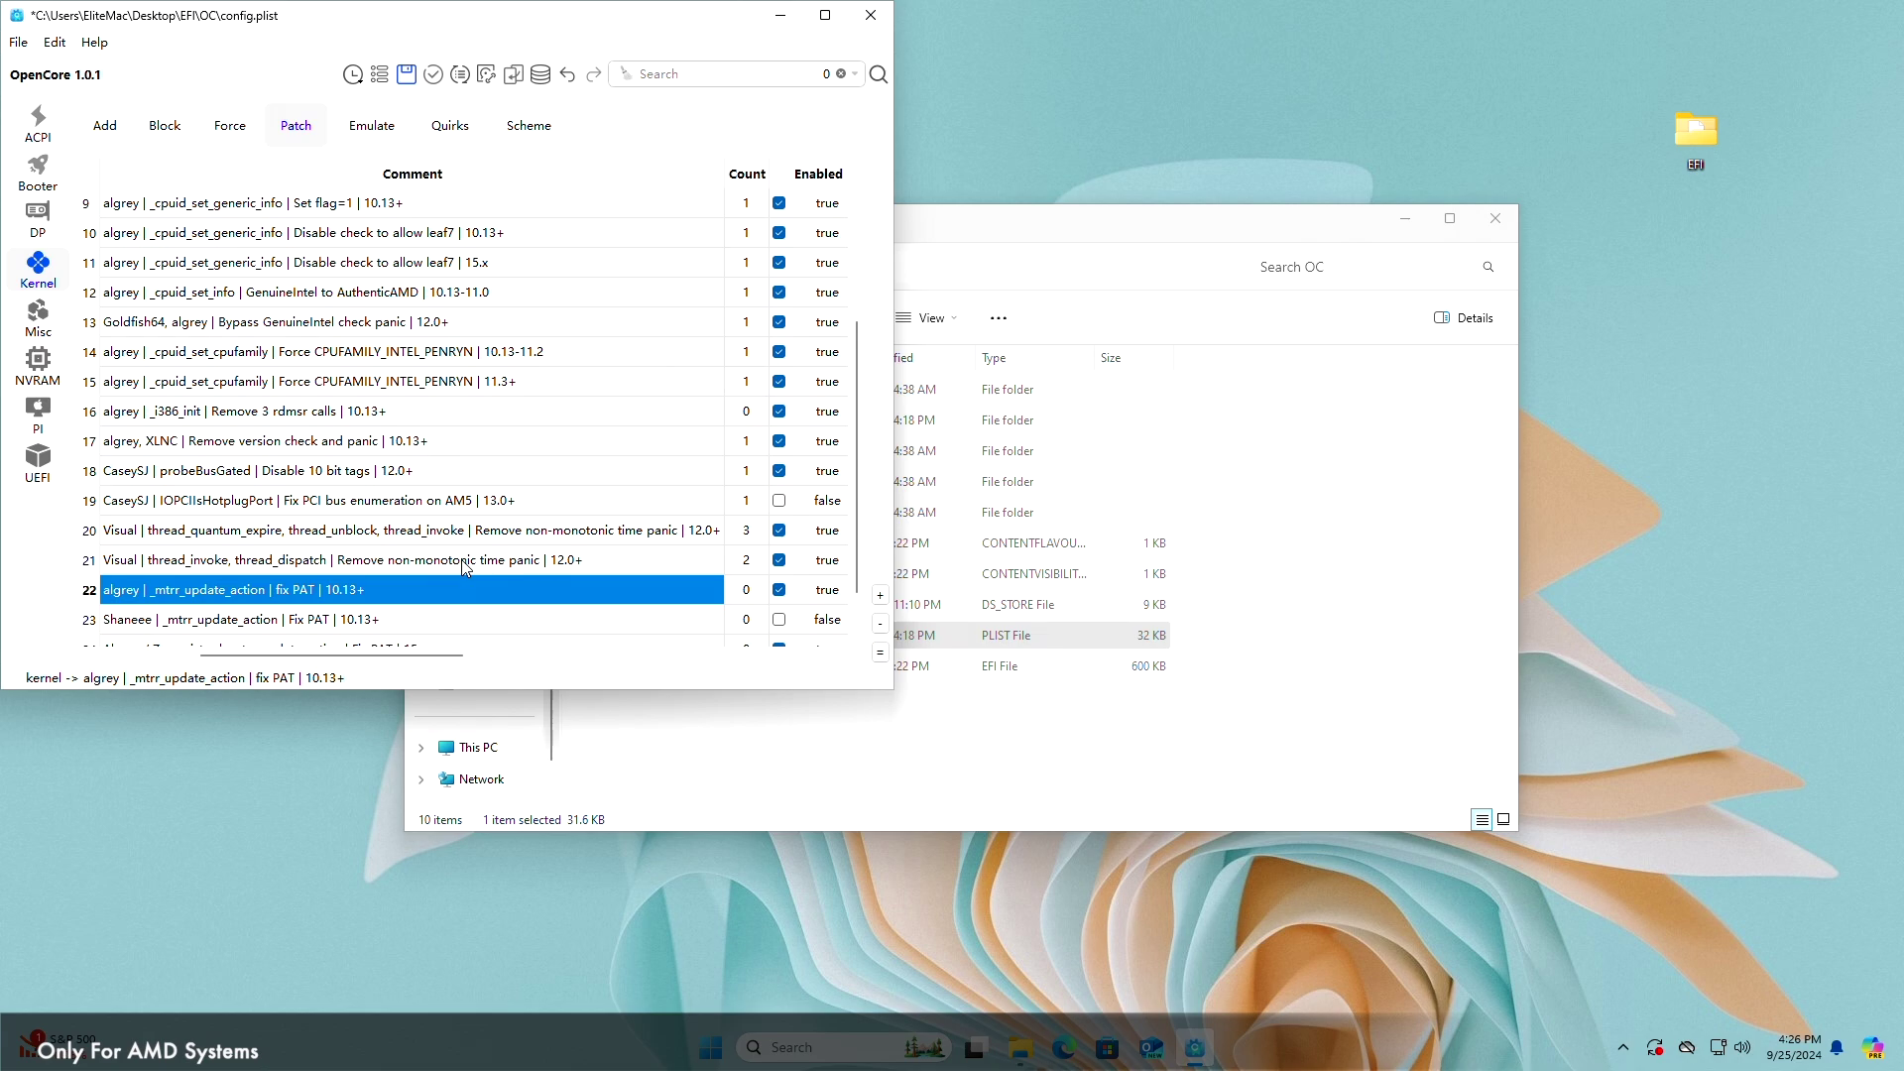
pyautogui.click(486, 500)
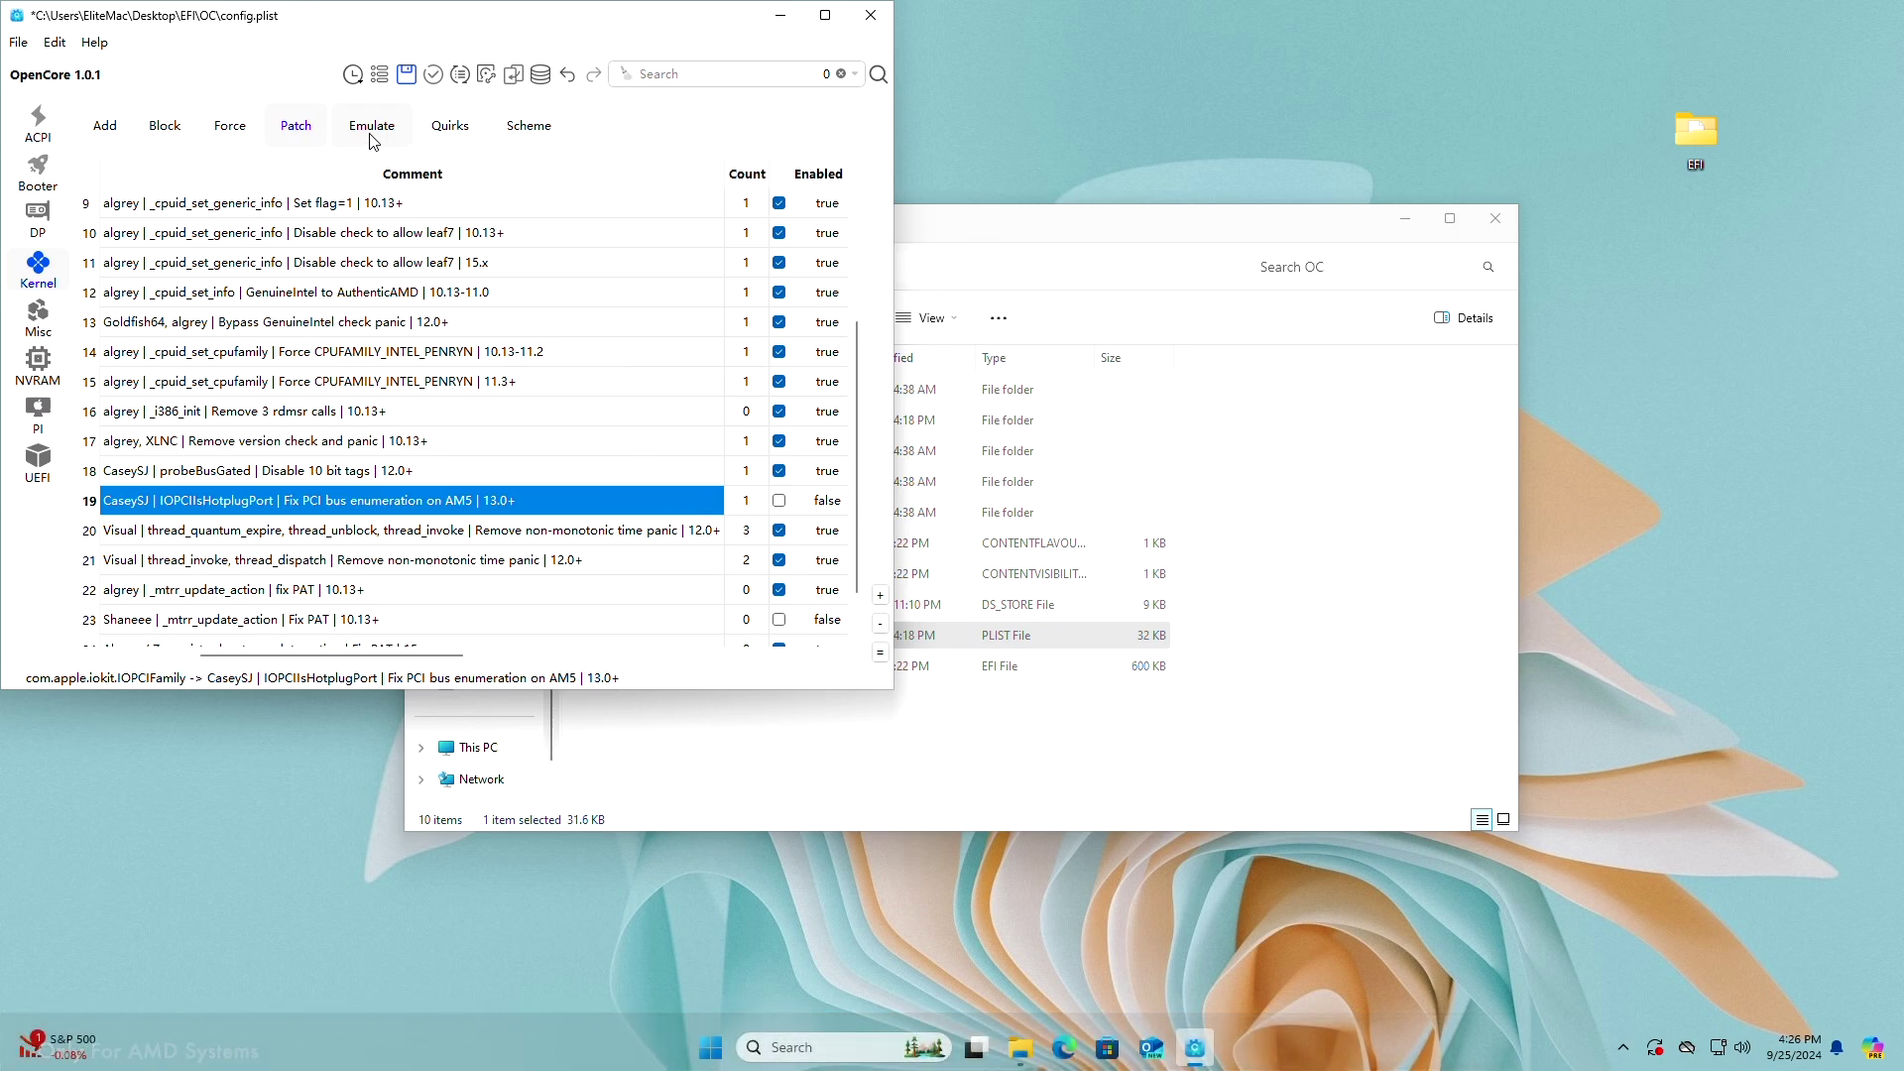
pyautogui.hotkey('ctrl', 'a')
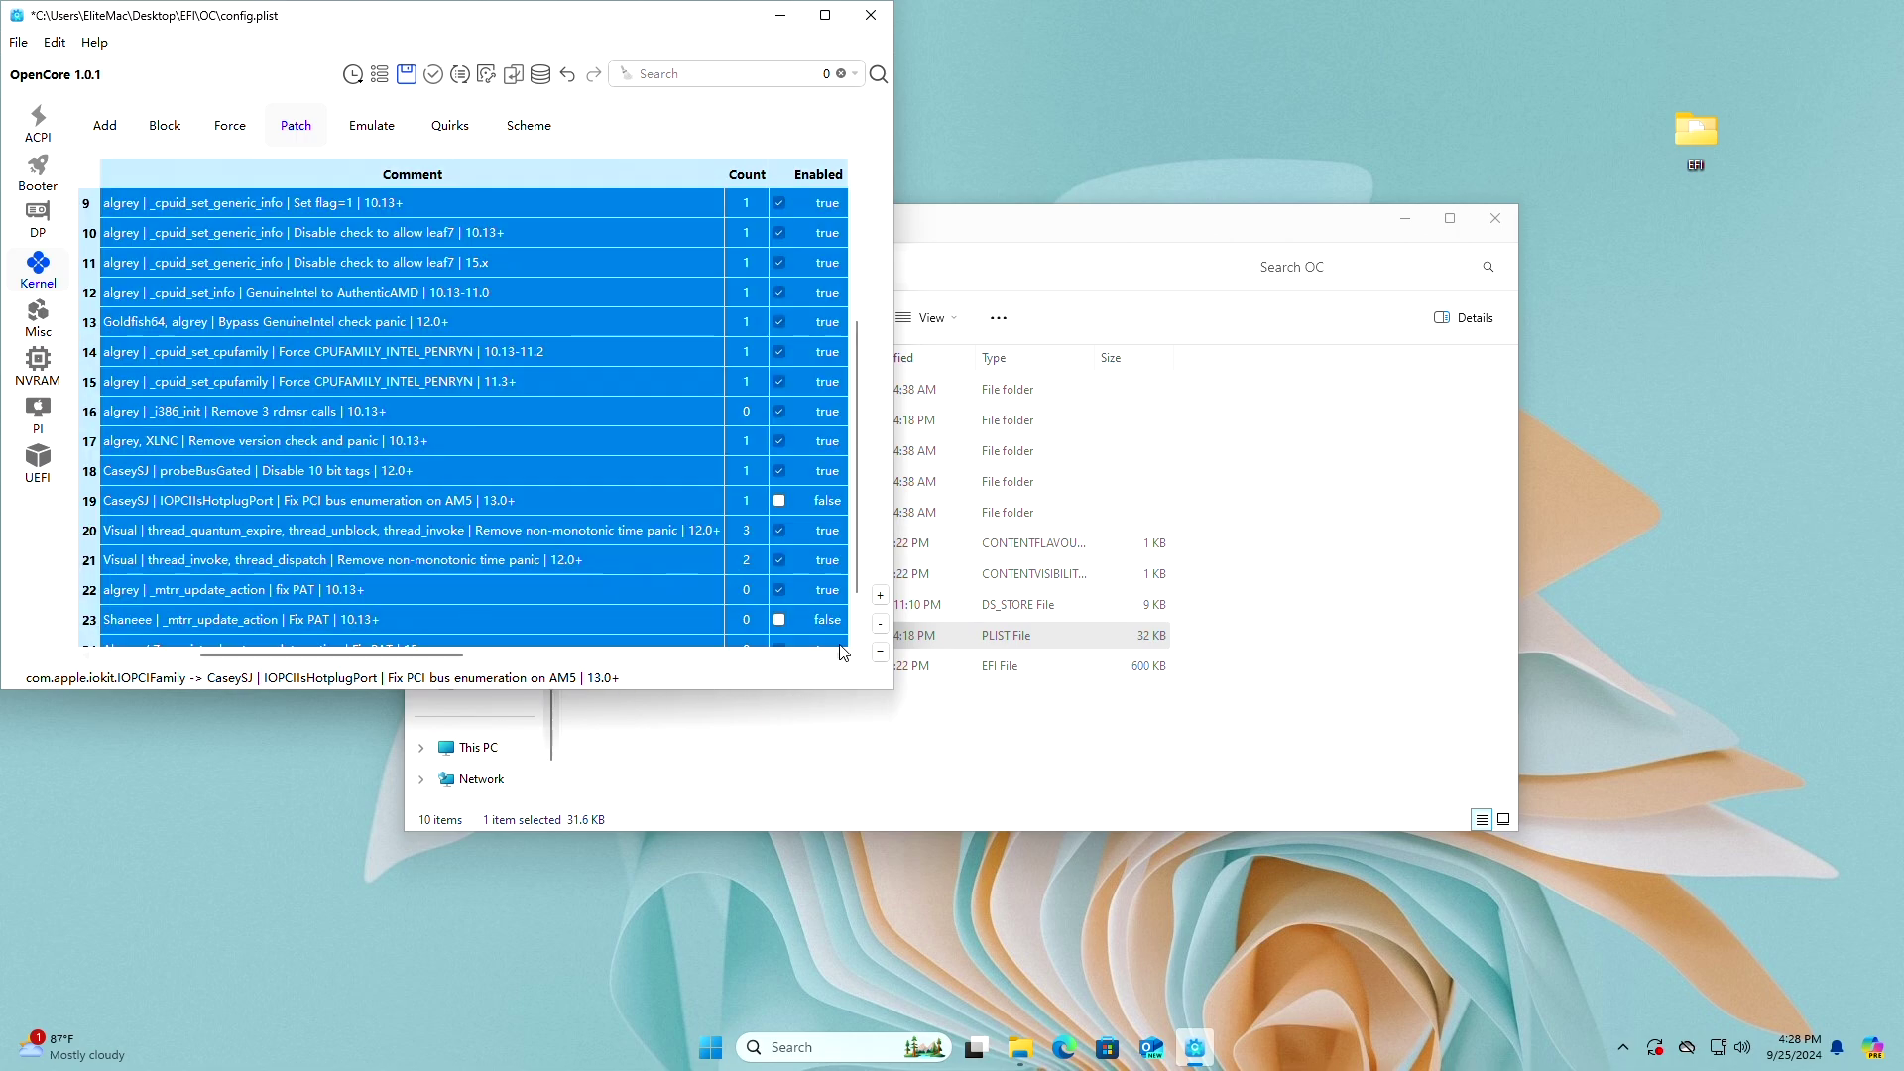
pyautogui.click(880, 624)
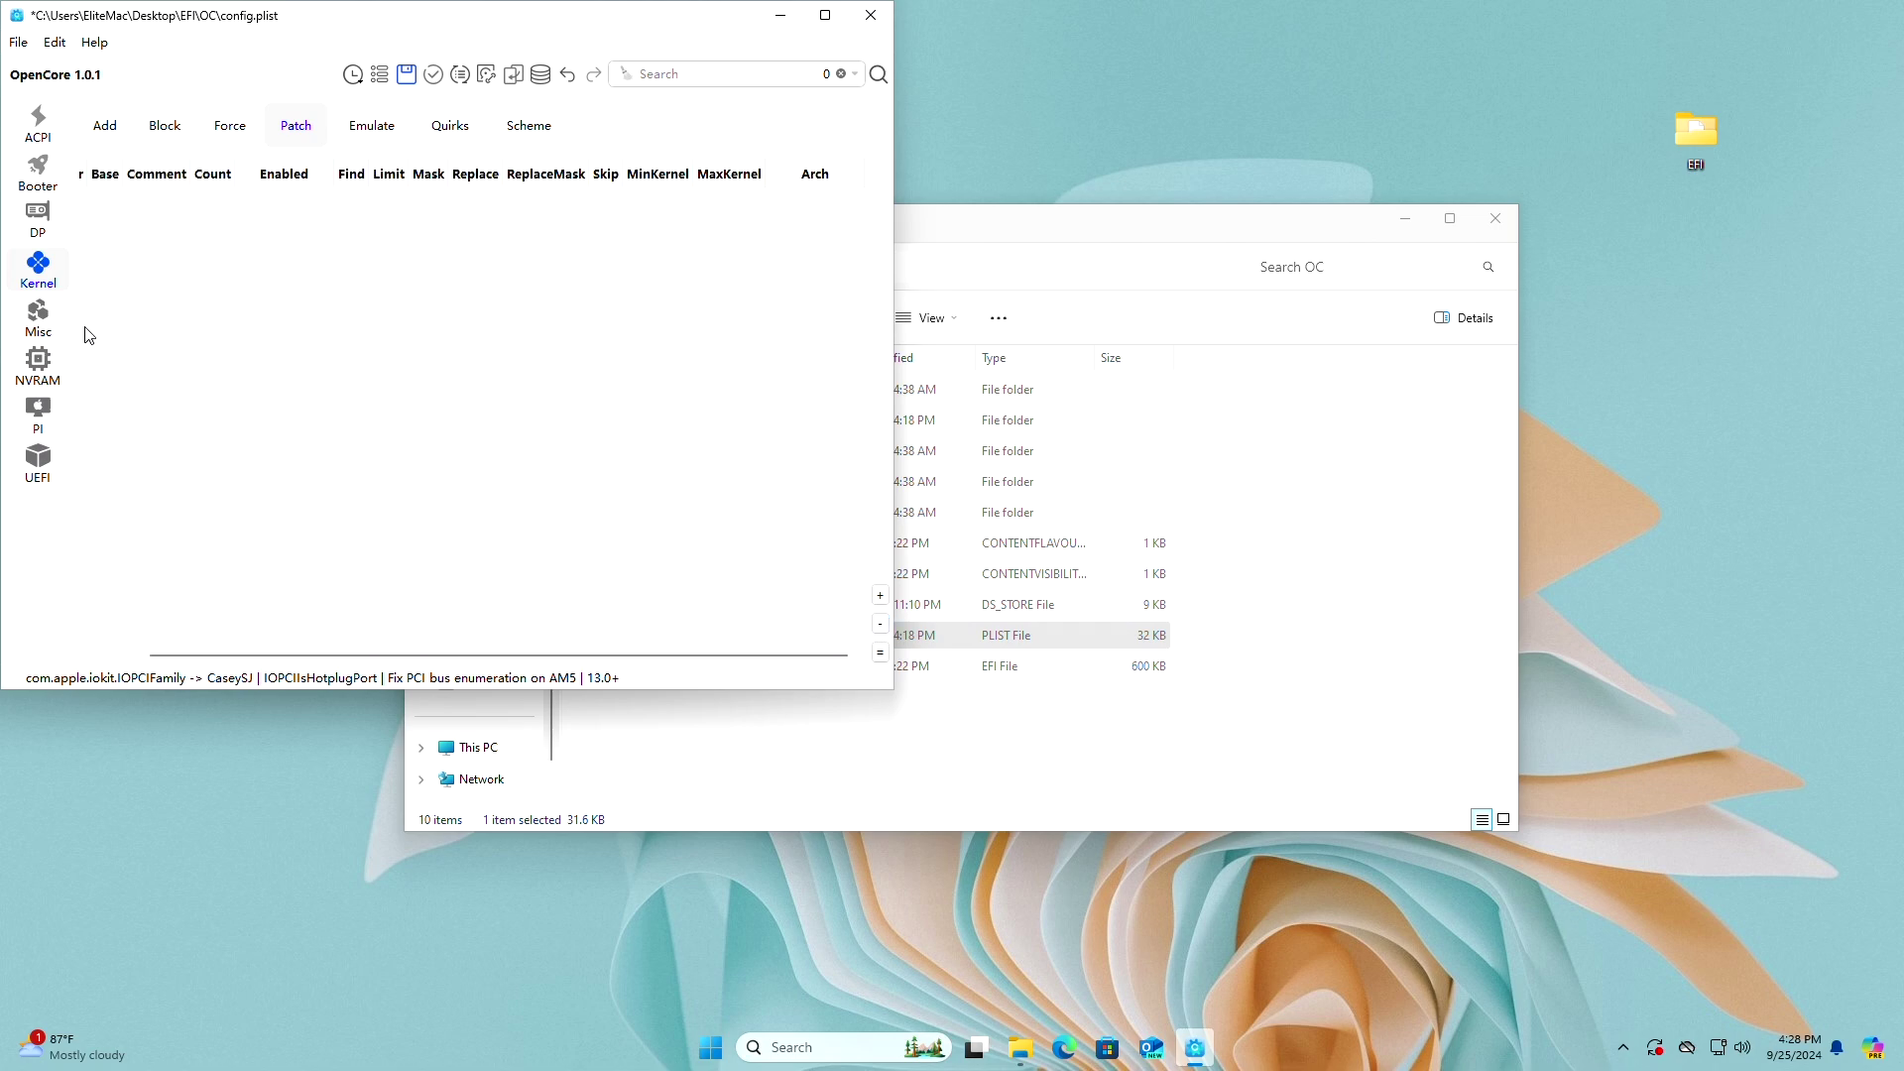
# Set SecureBootModel under Misc > Security to Disabled.
pyautogui.click(49, 326)
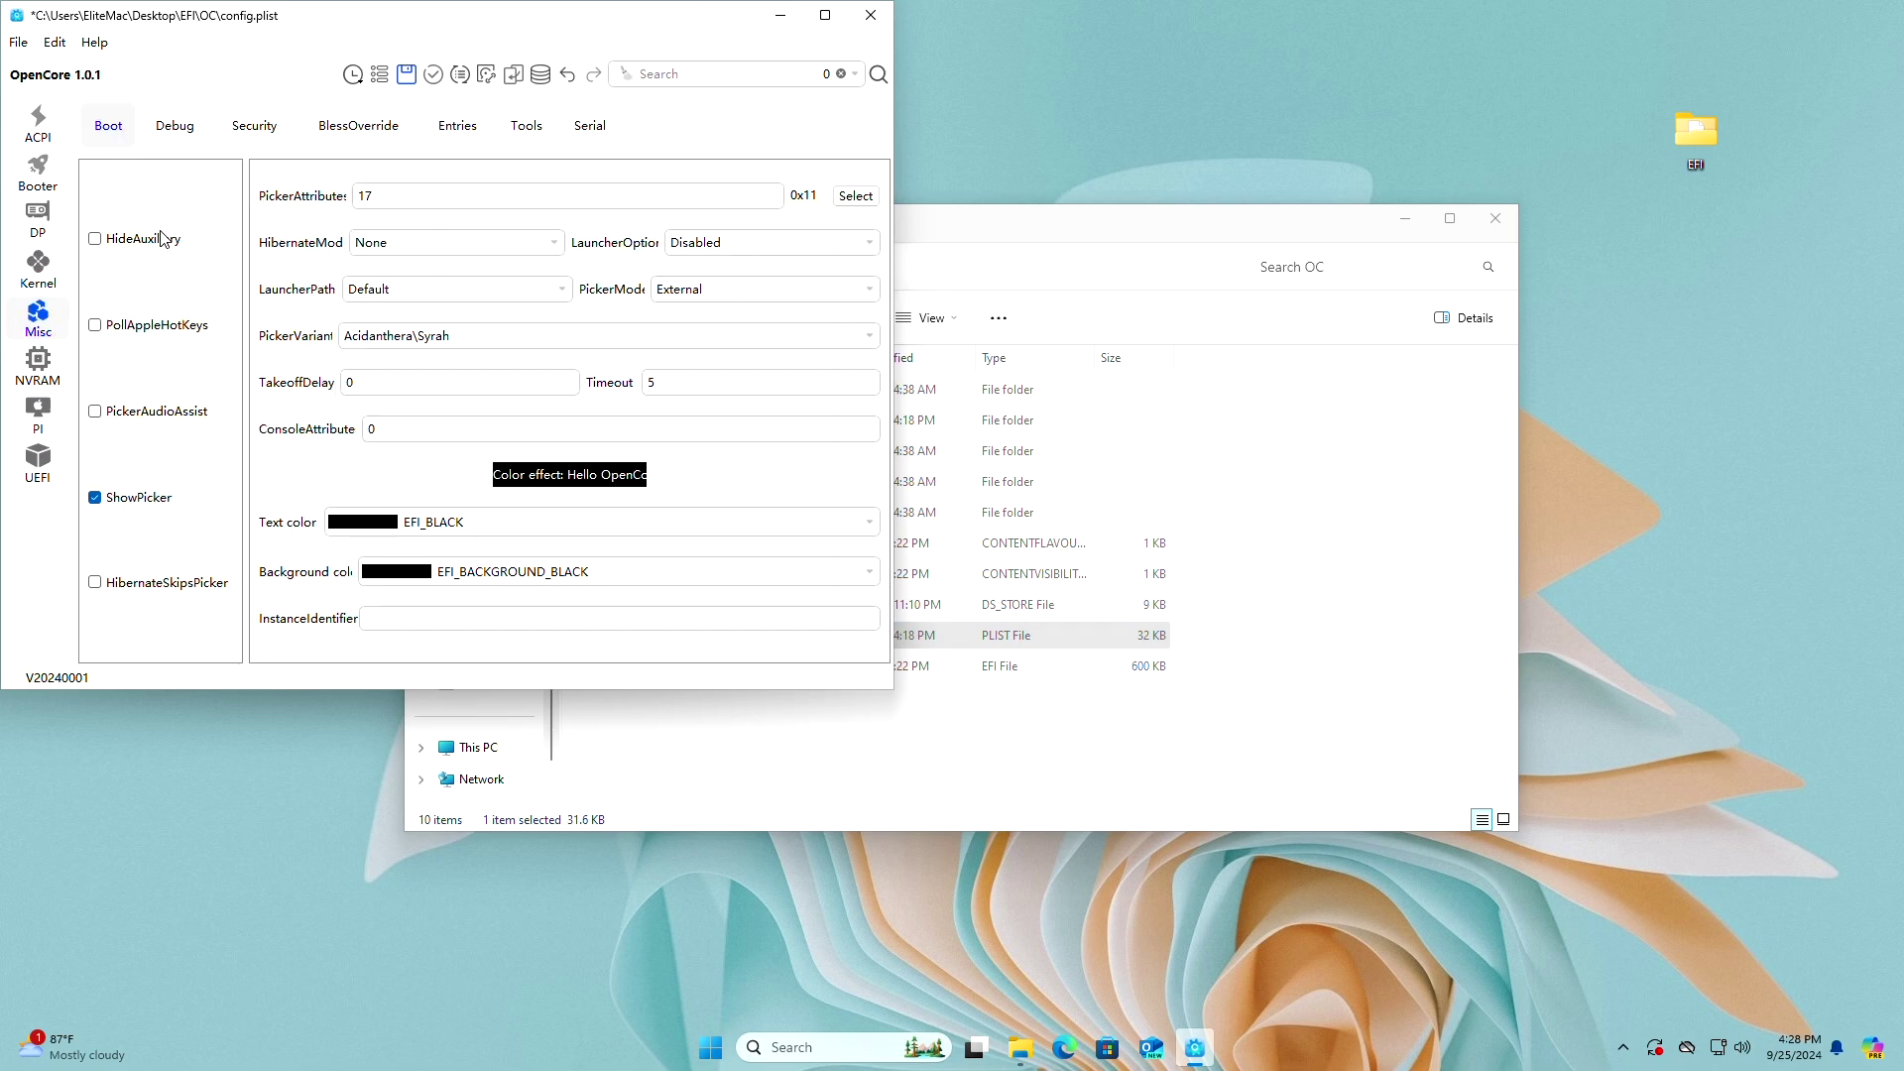
pyautogui.click(270, 129)
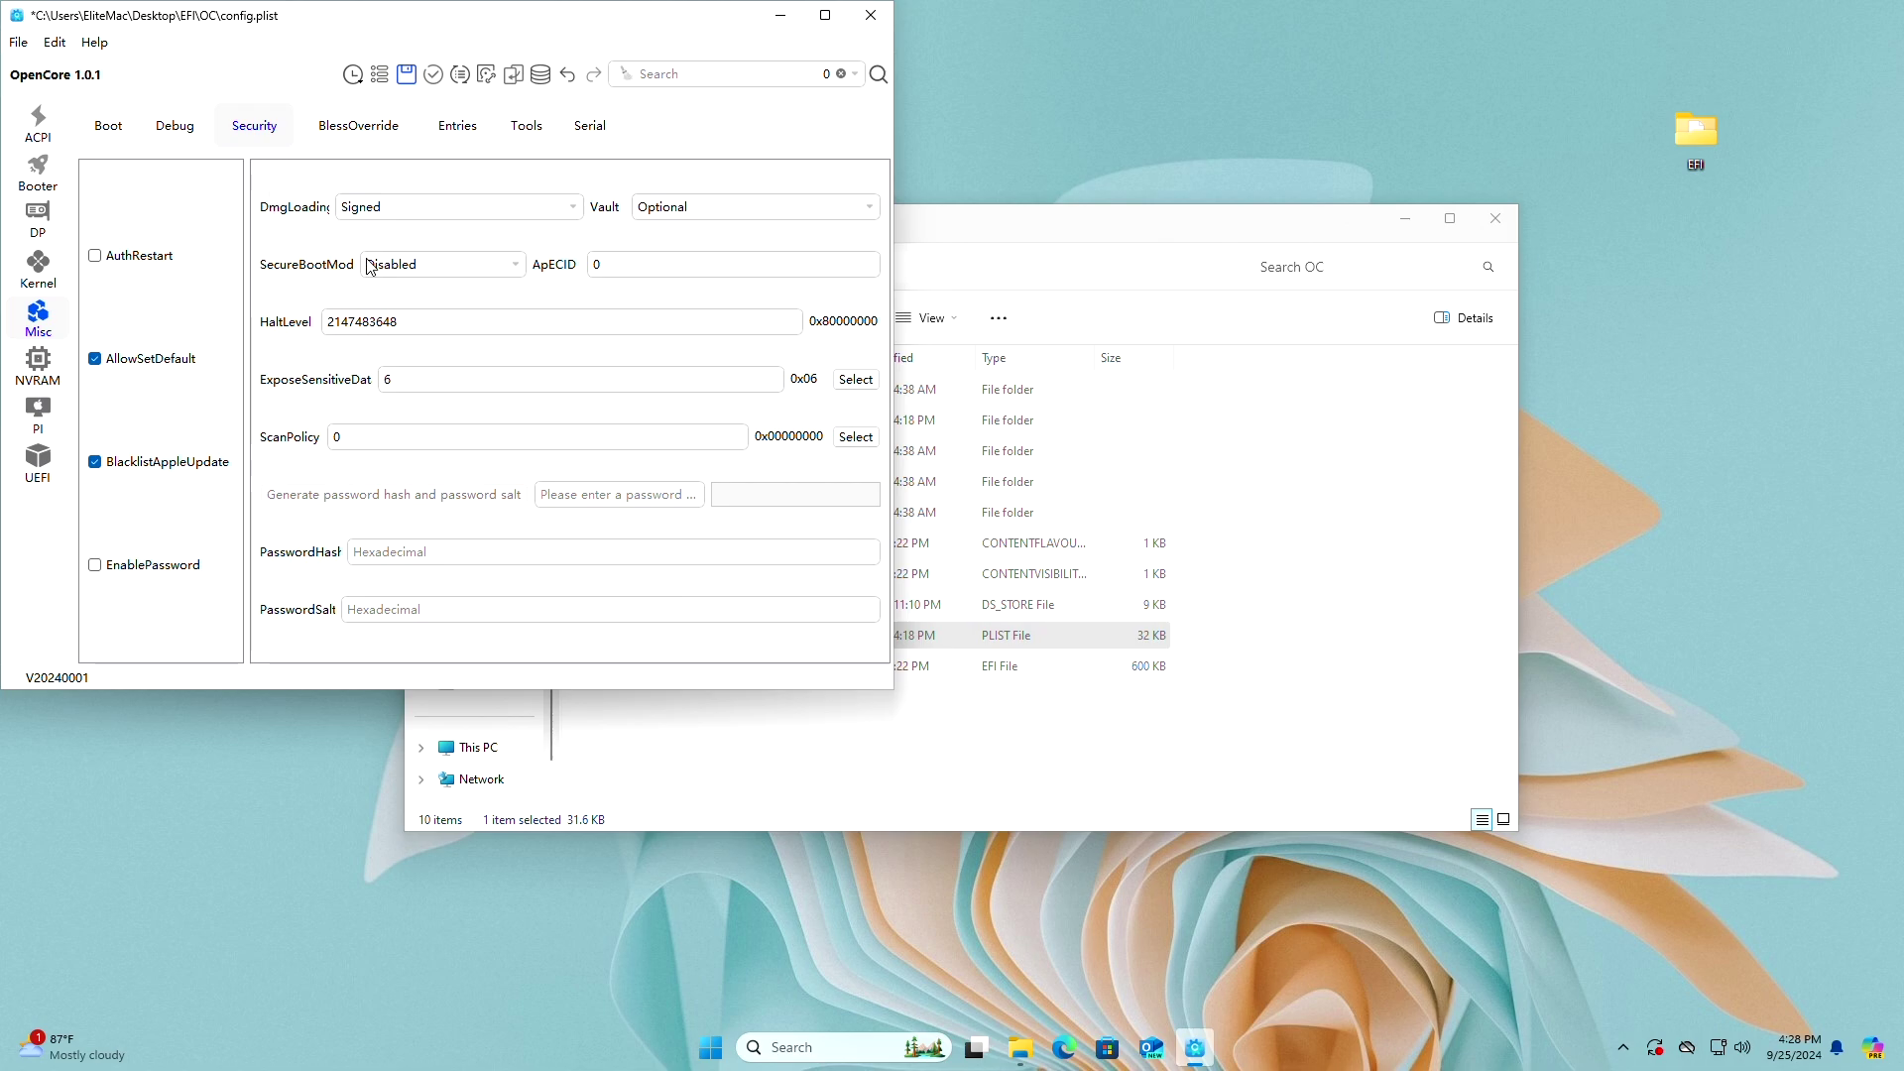
pyautogui.click(515, 265)
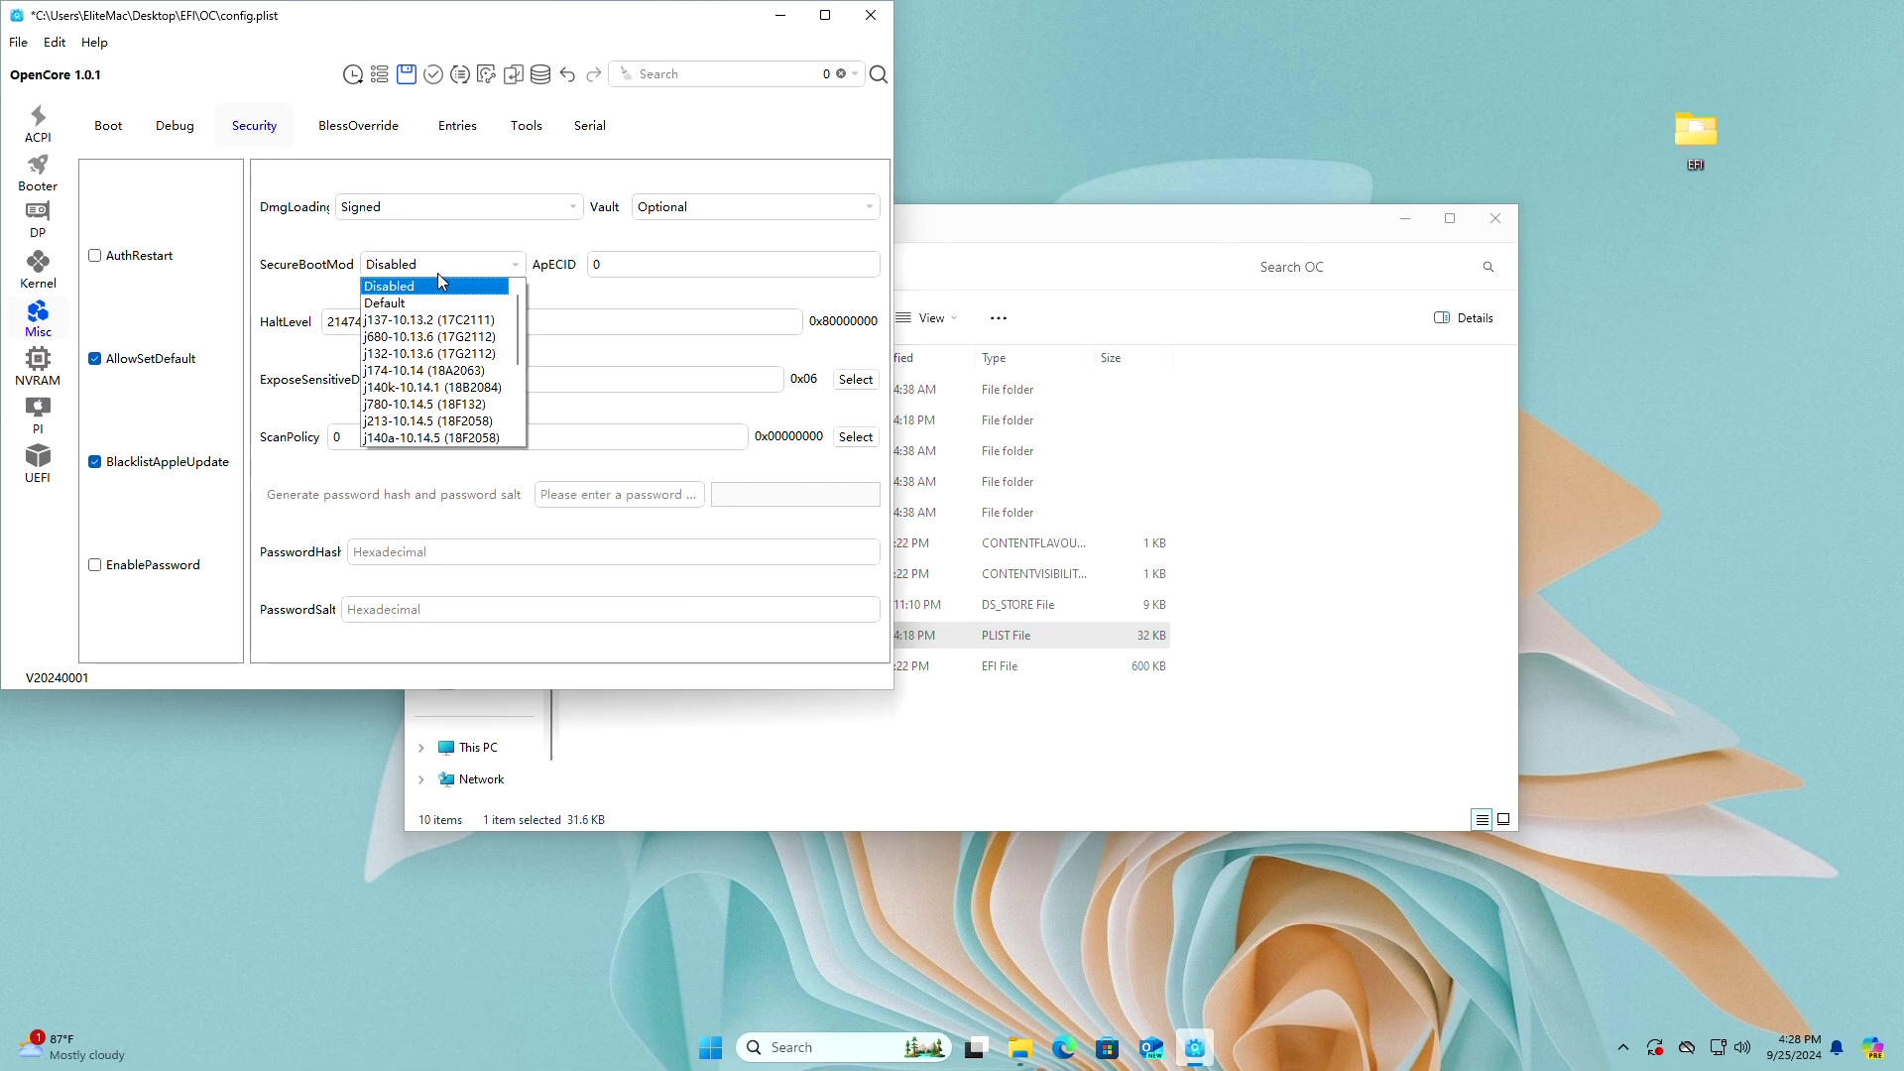
pyautogui.click(426, 287)
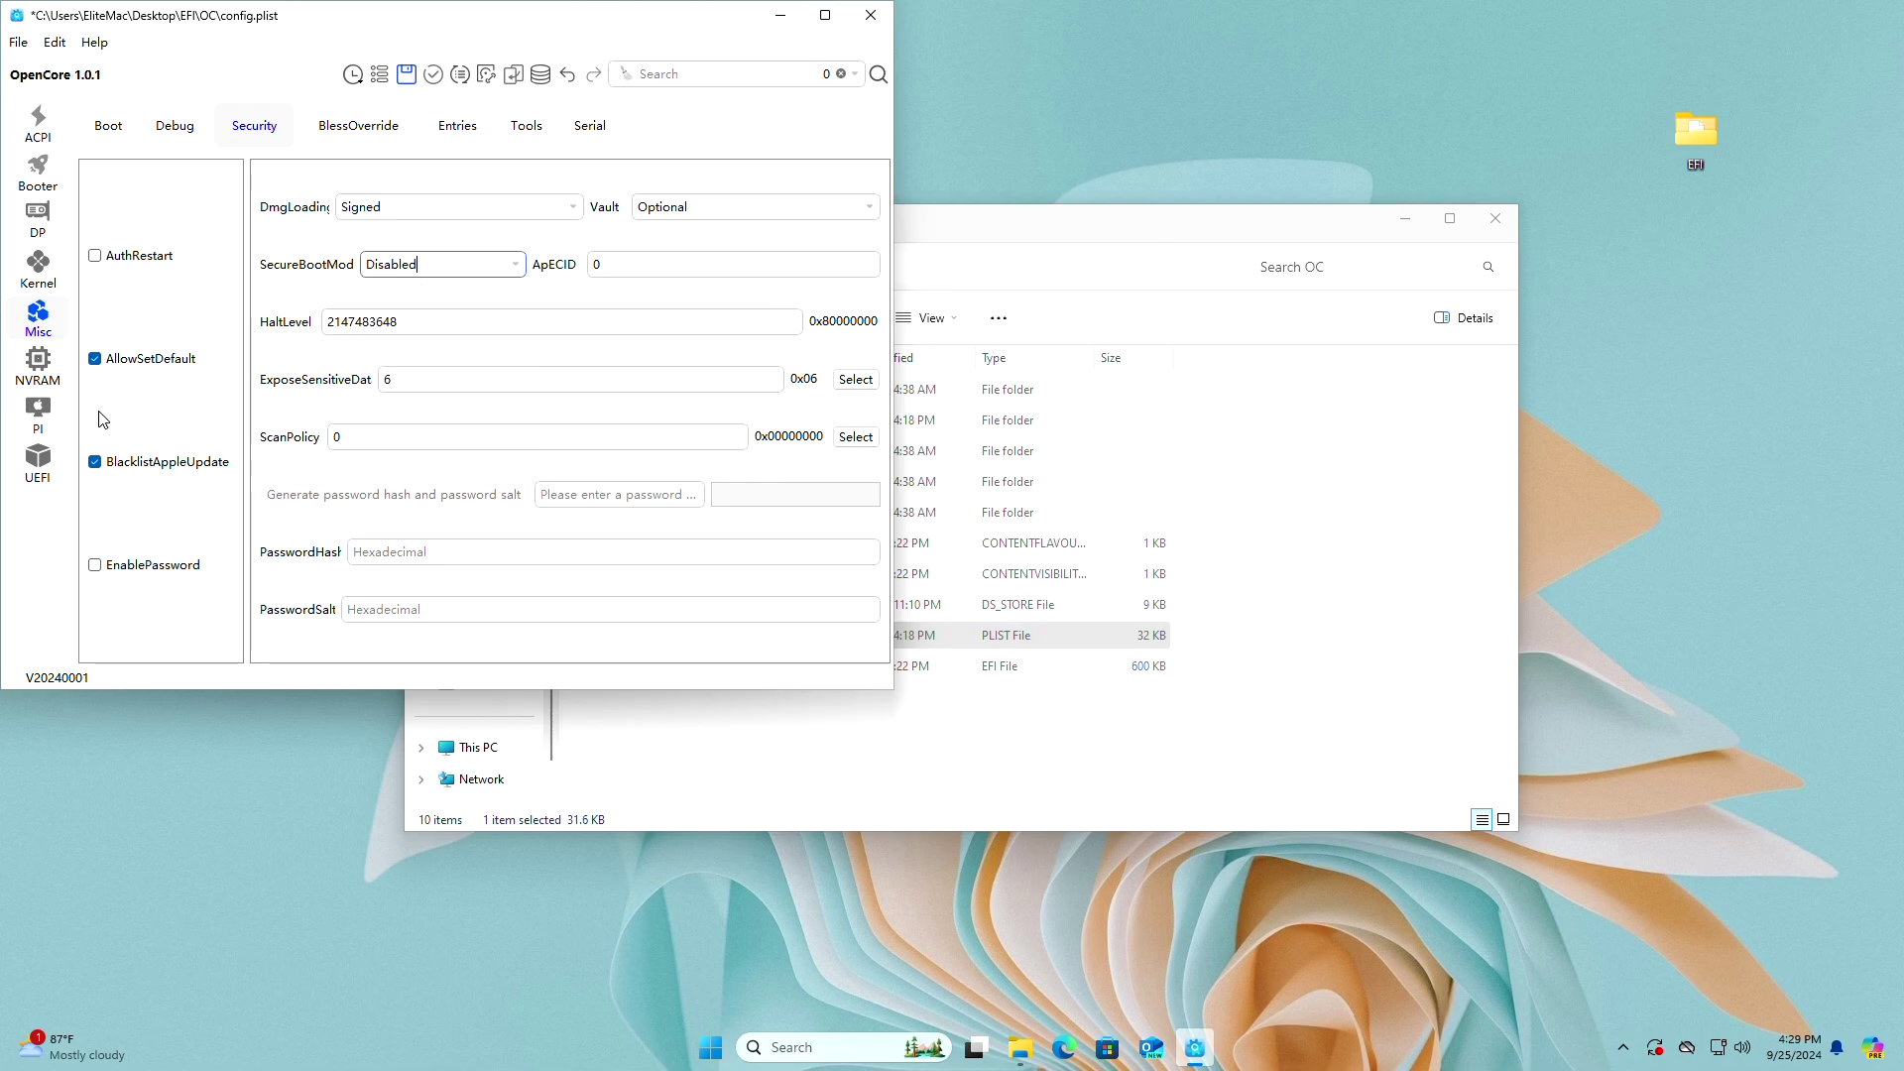
pyautogui.click(37, 417)
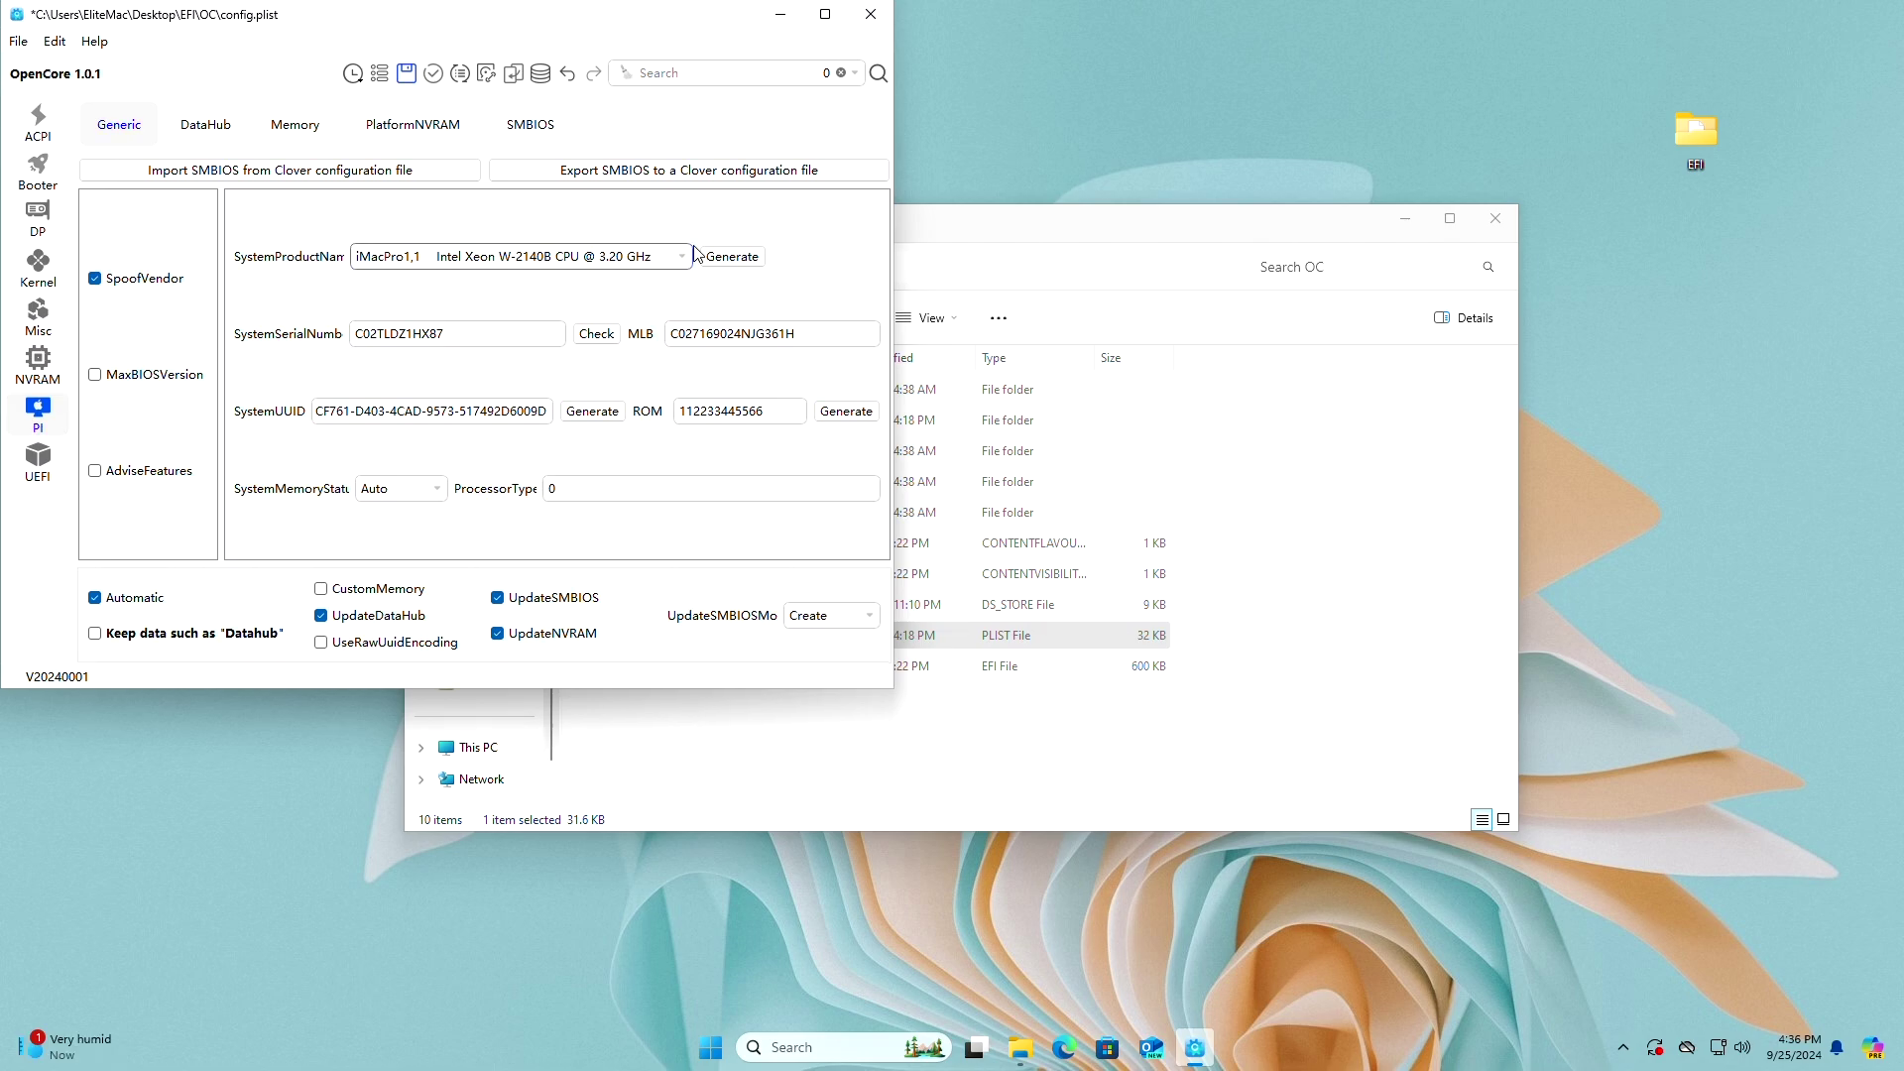
# Browse the Mac model list, keep iMacPro1,1, and close the config to reach the save prompt.
pyautogui.click(683, 260)
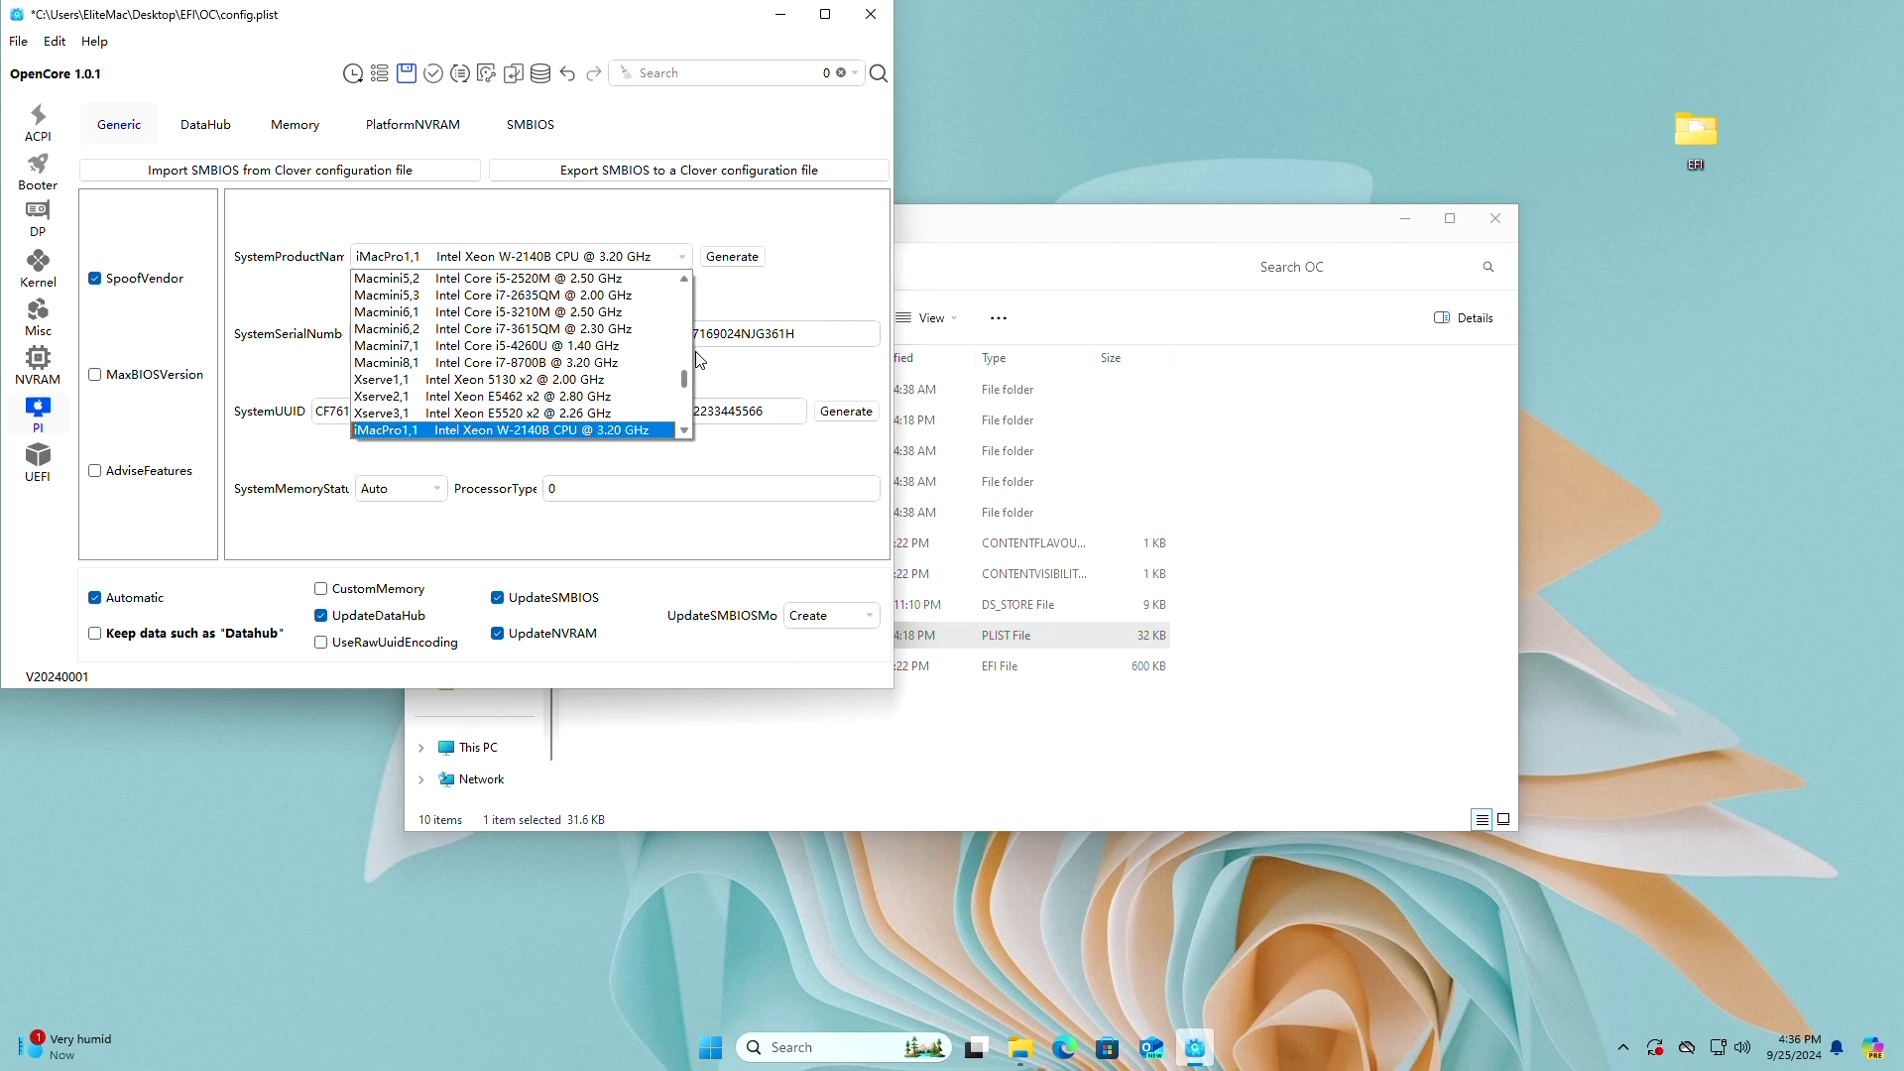
pyautogui.moveTo(684, 385); pyautogui.dragTo(686, 283)
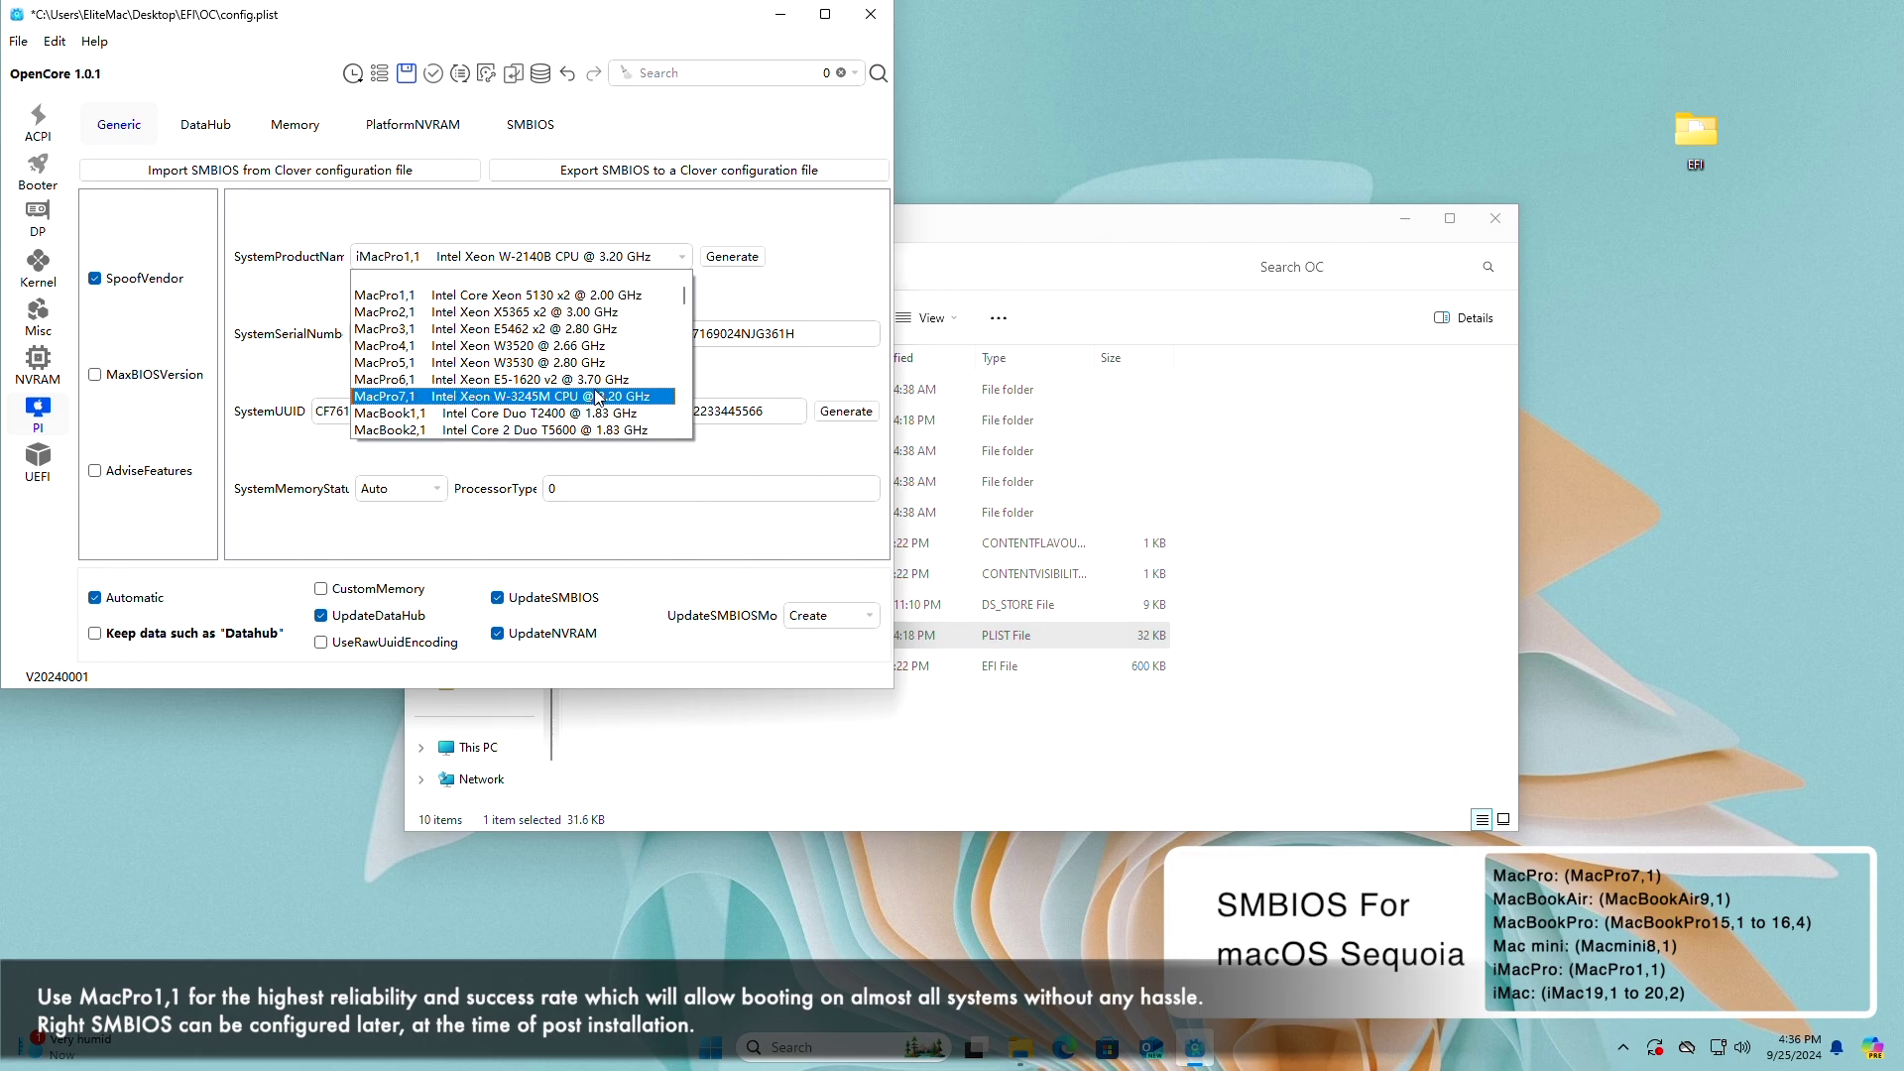
pyautogui.moveTo(684, 295); pyautogui.dragTo(683, 326)
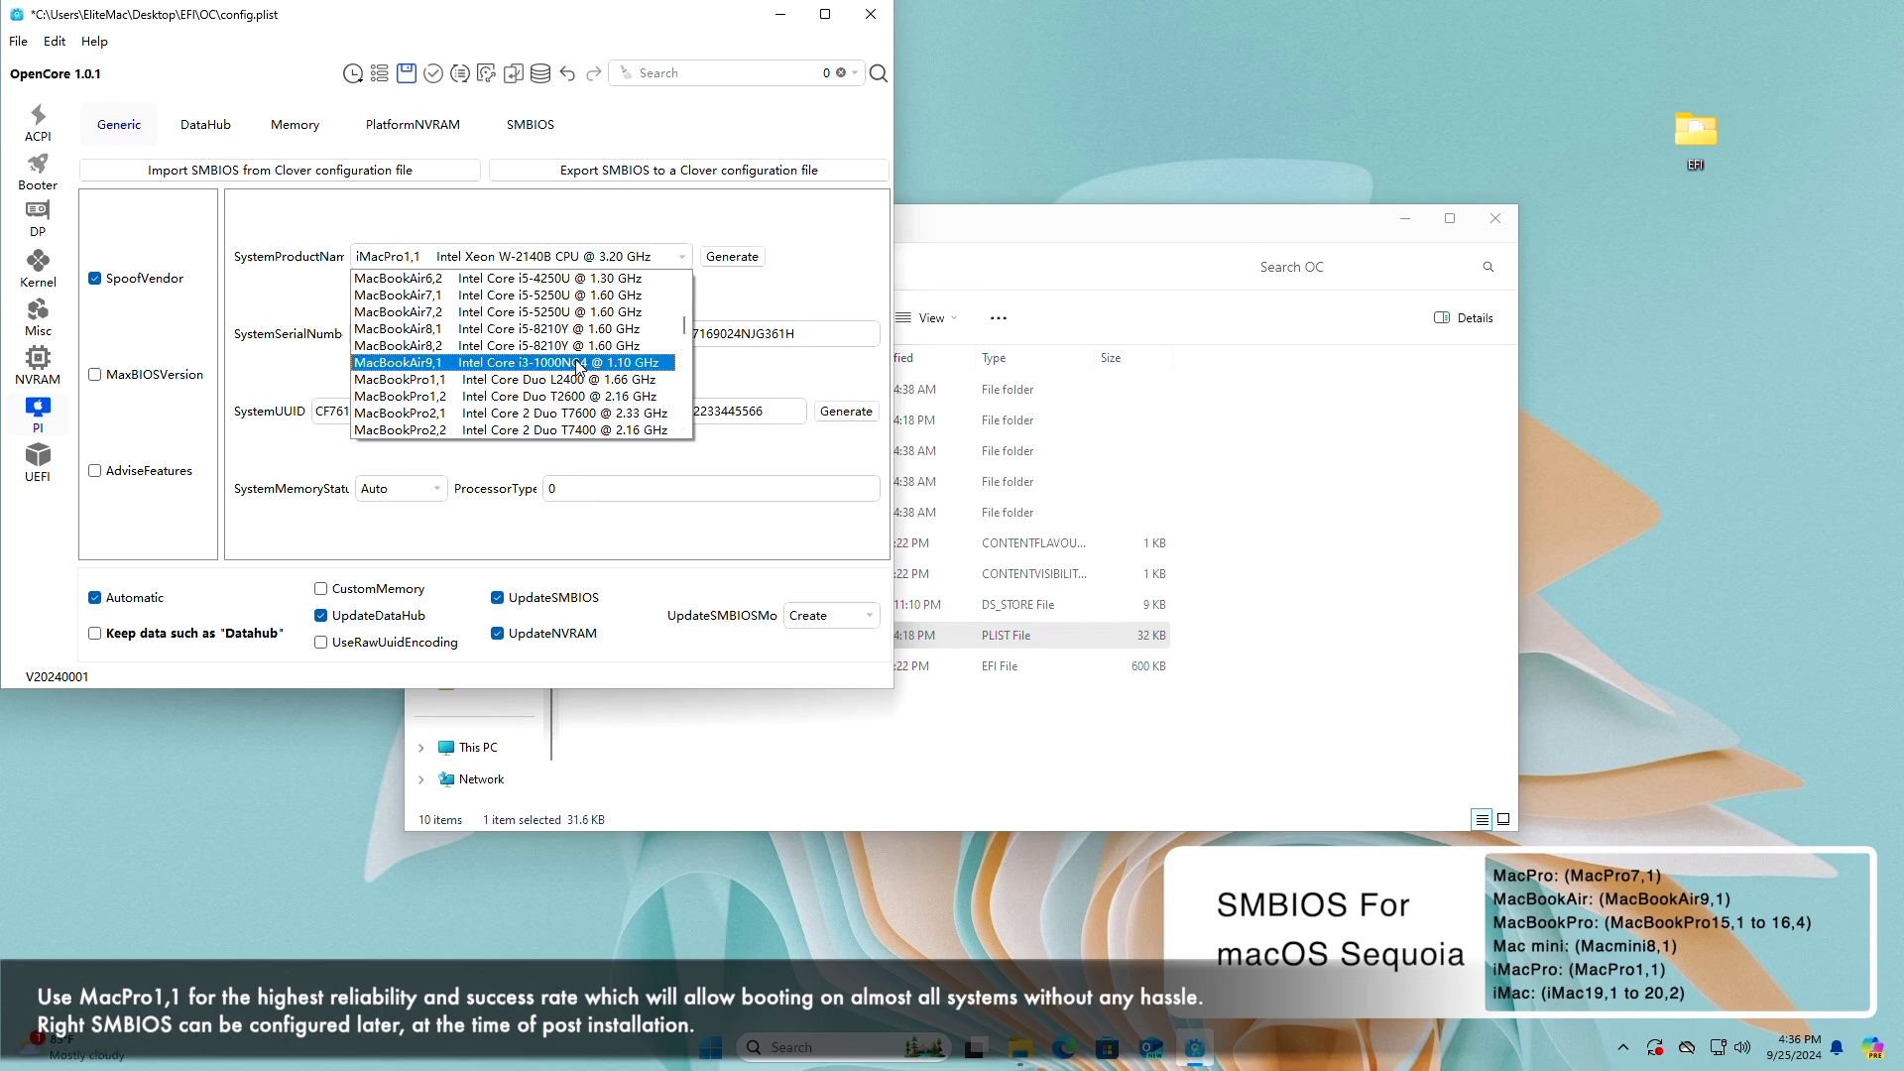
pyautogui.scroll(-10, 675, 369)
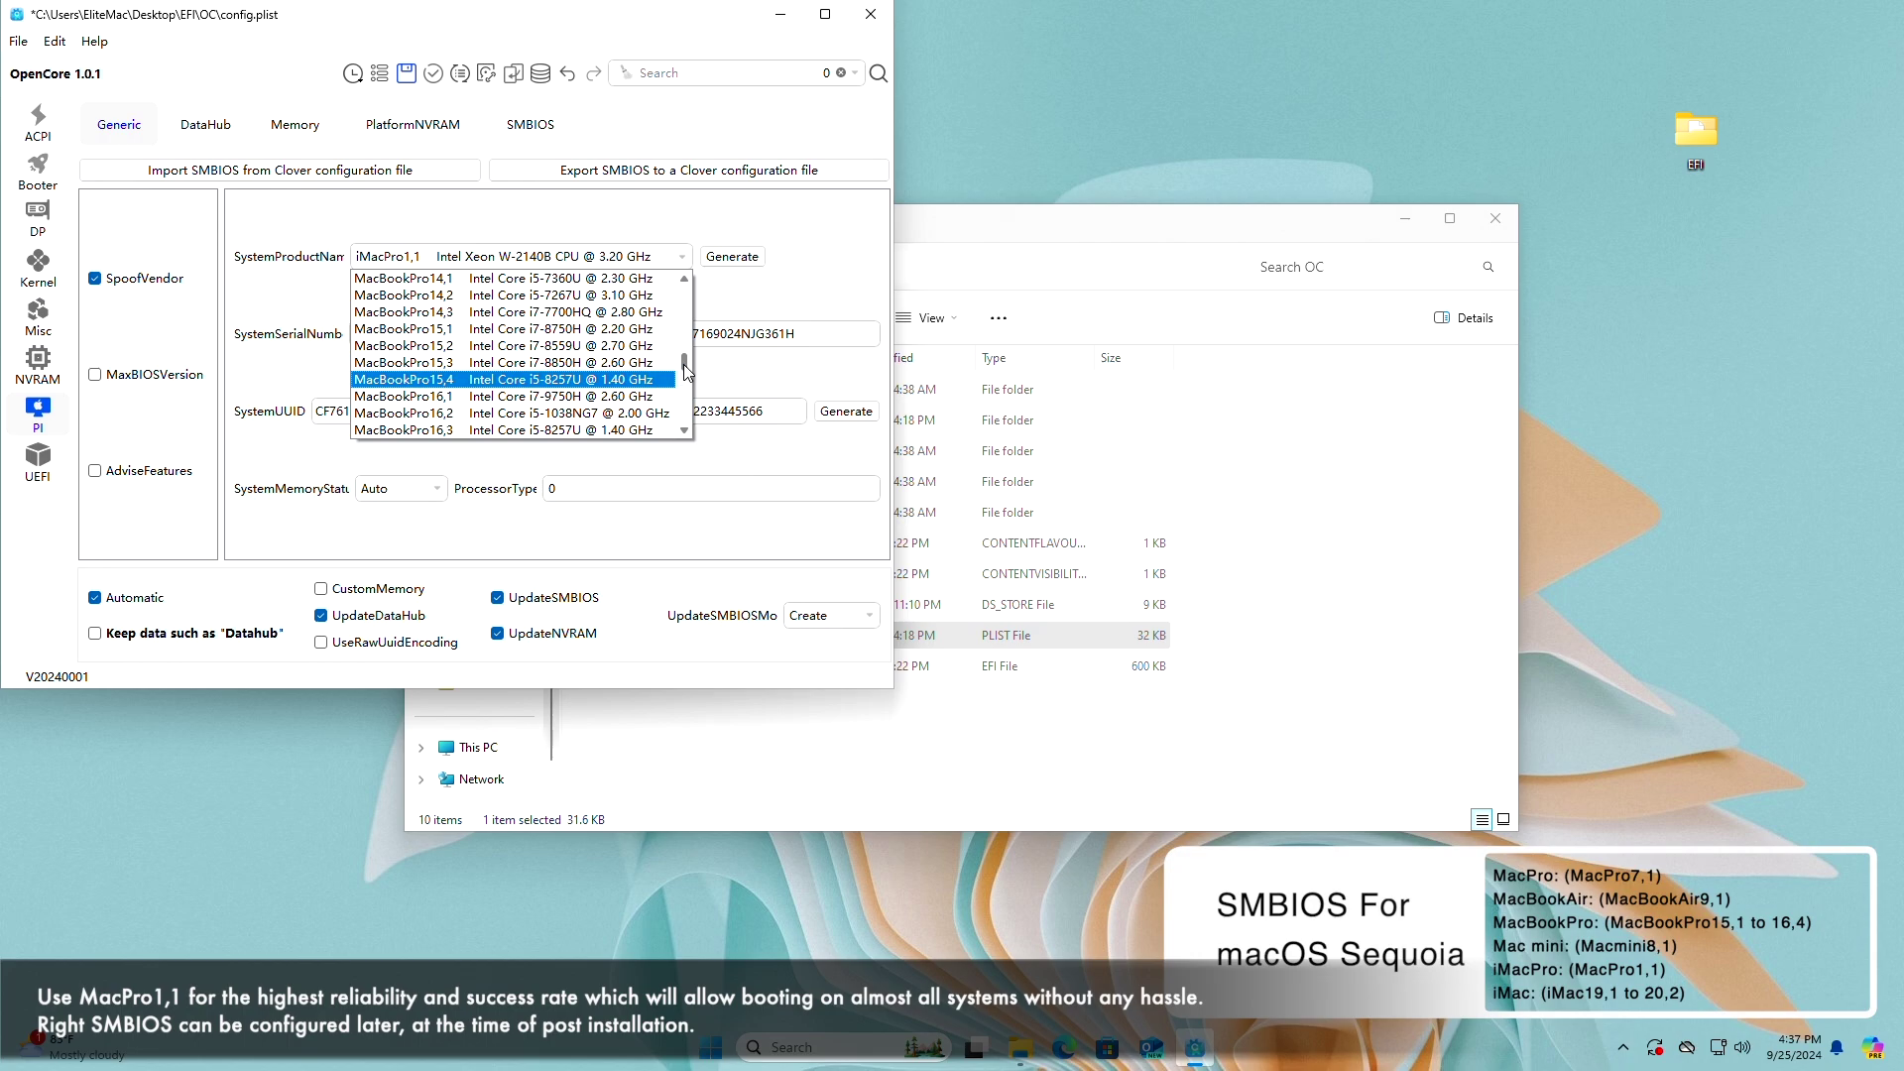
pyautogui.scroll(-2, 684, 369)
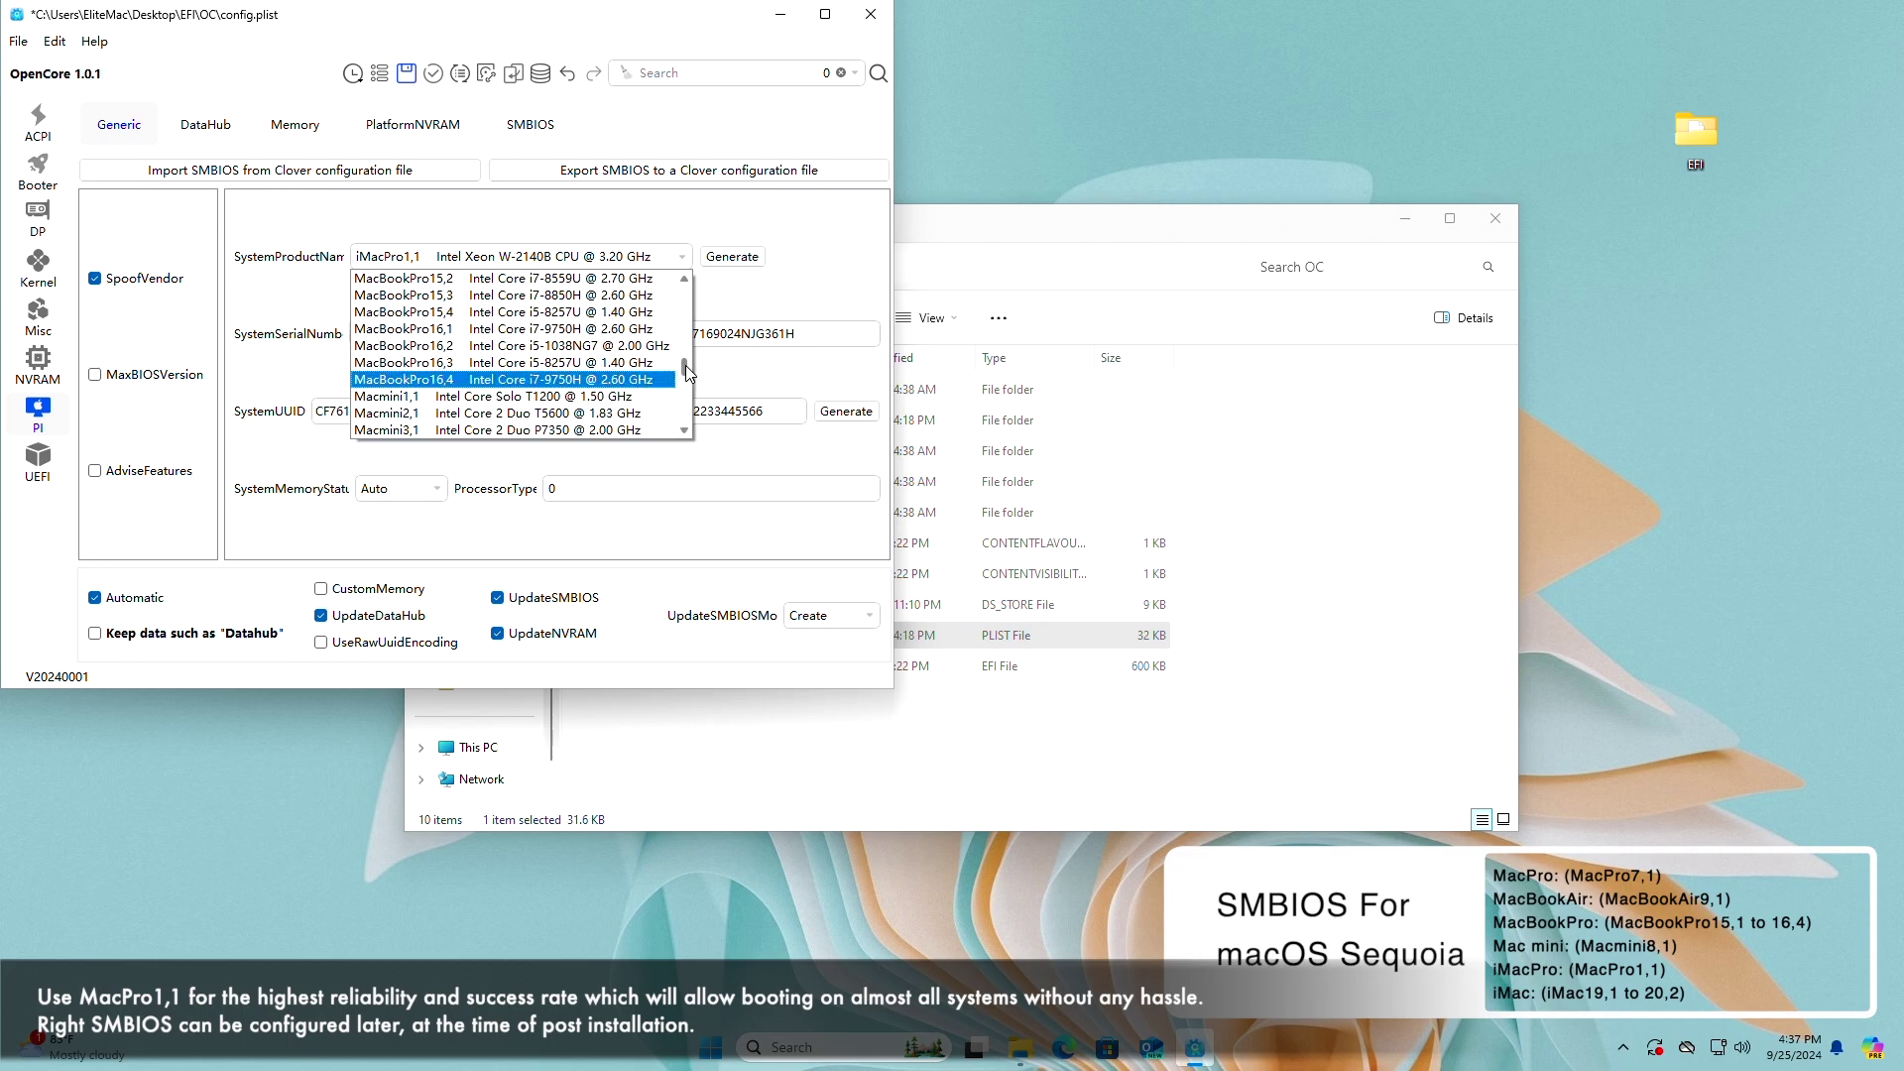
pyautogui.moveTo(684, 375); pyautogui.dragTo(685, 391)
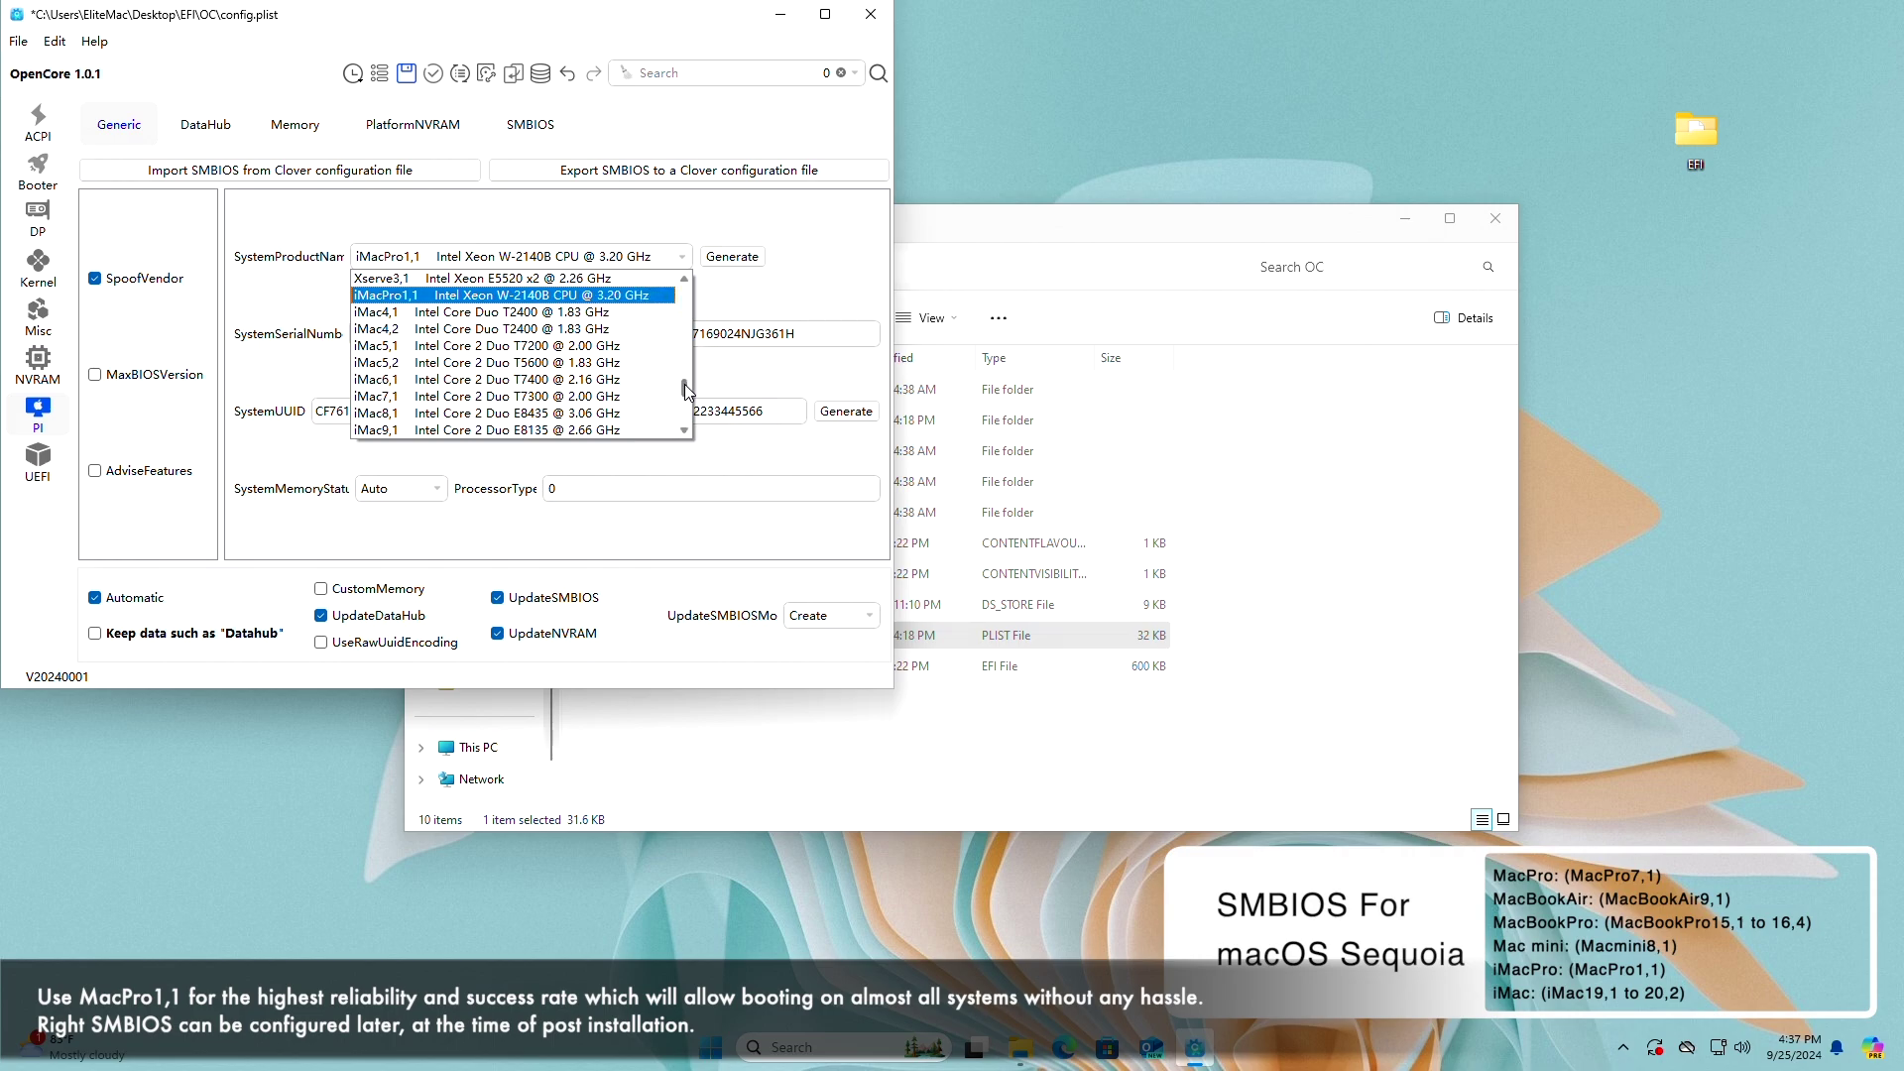
pyautogui.moveTo(684, 383); pyautogui.dragTo(686, 413)
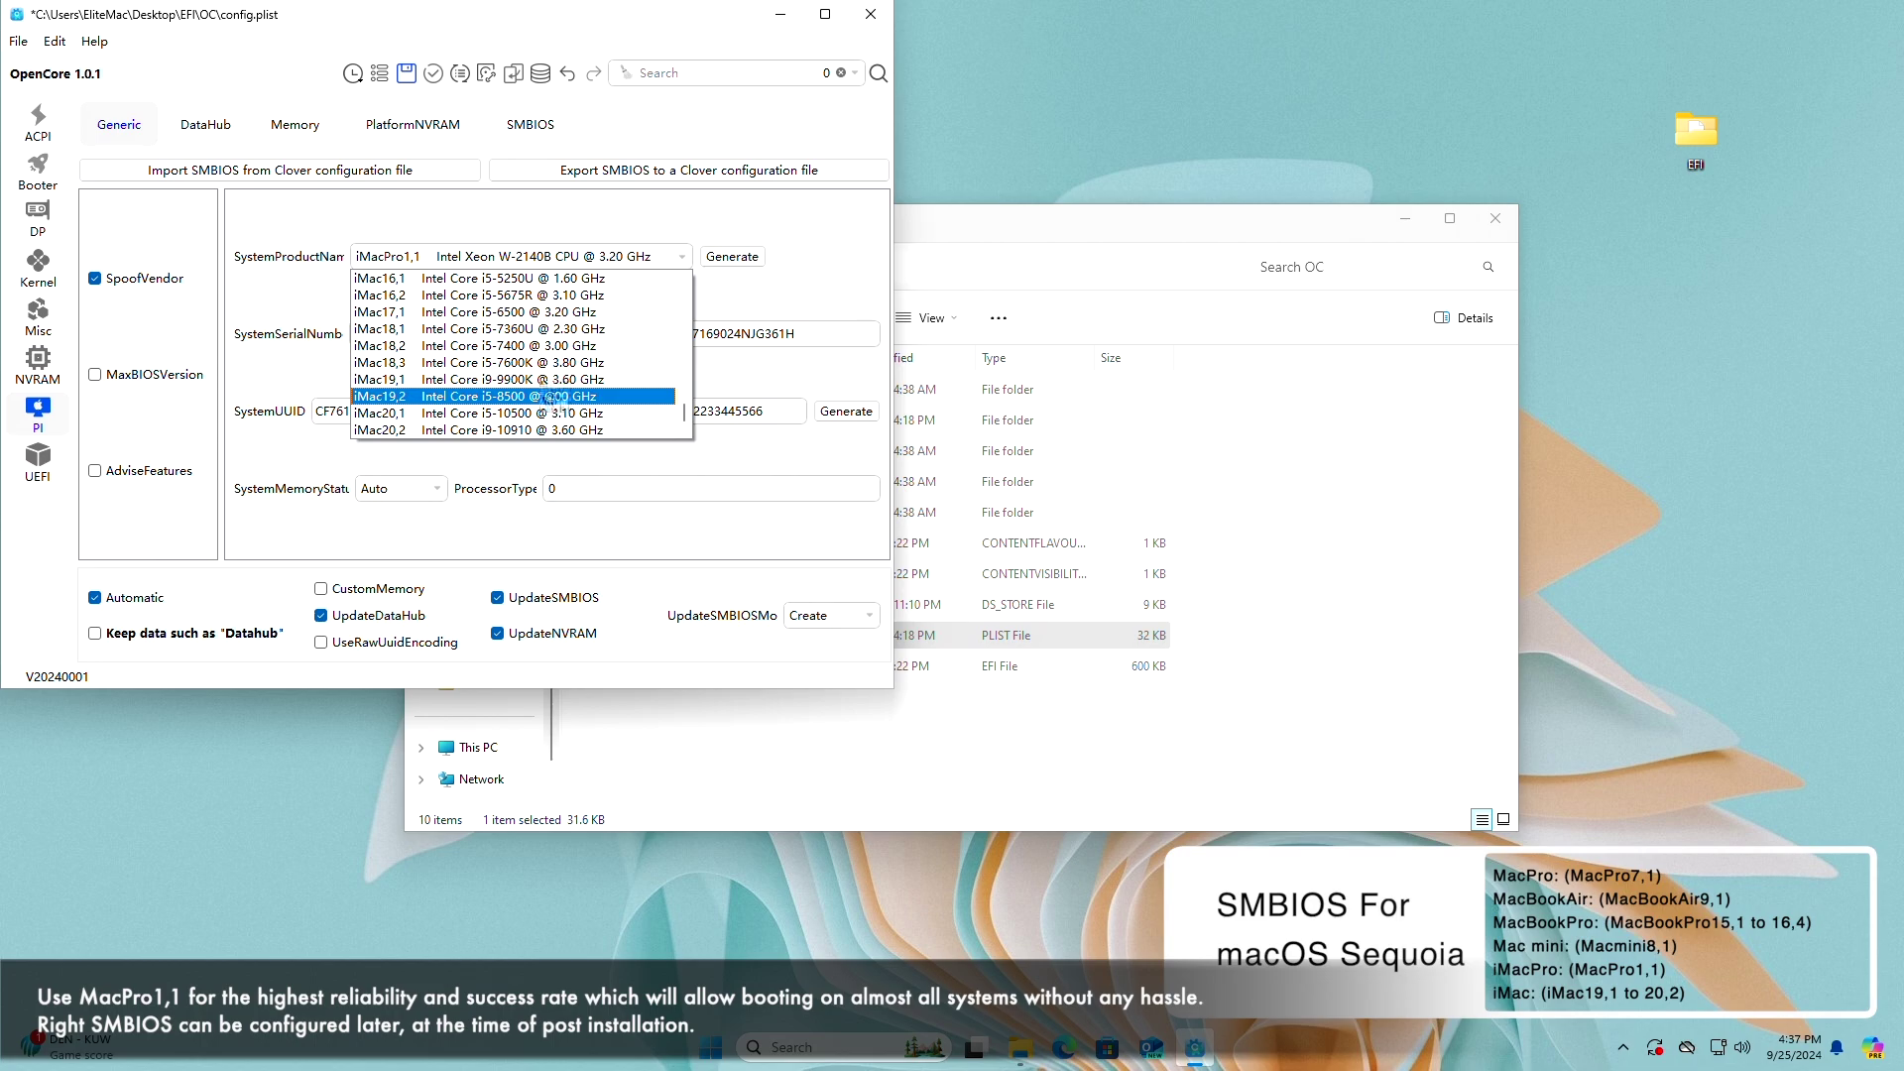
pyautogui.click(586, 454)
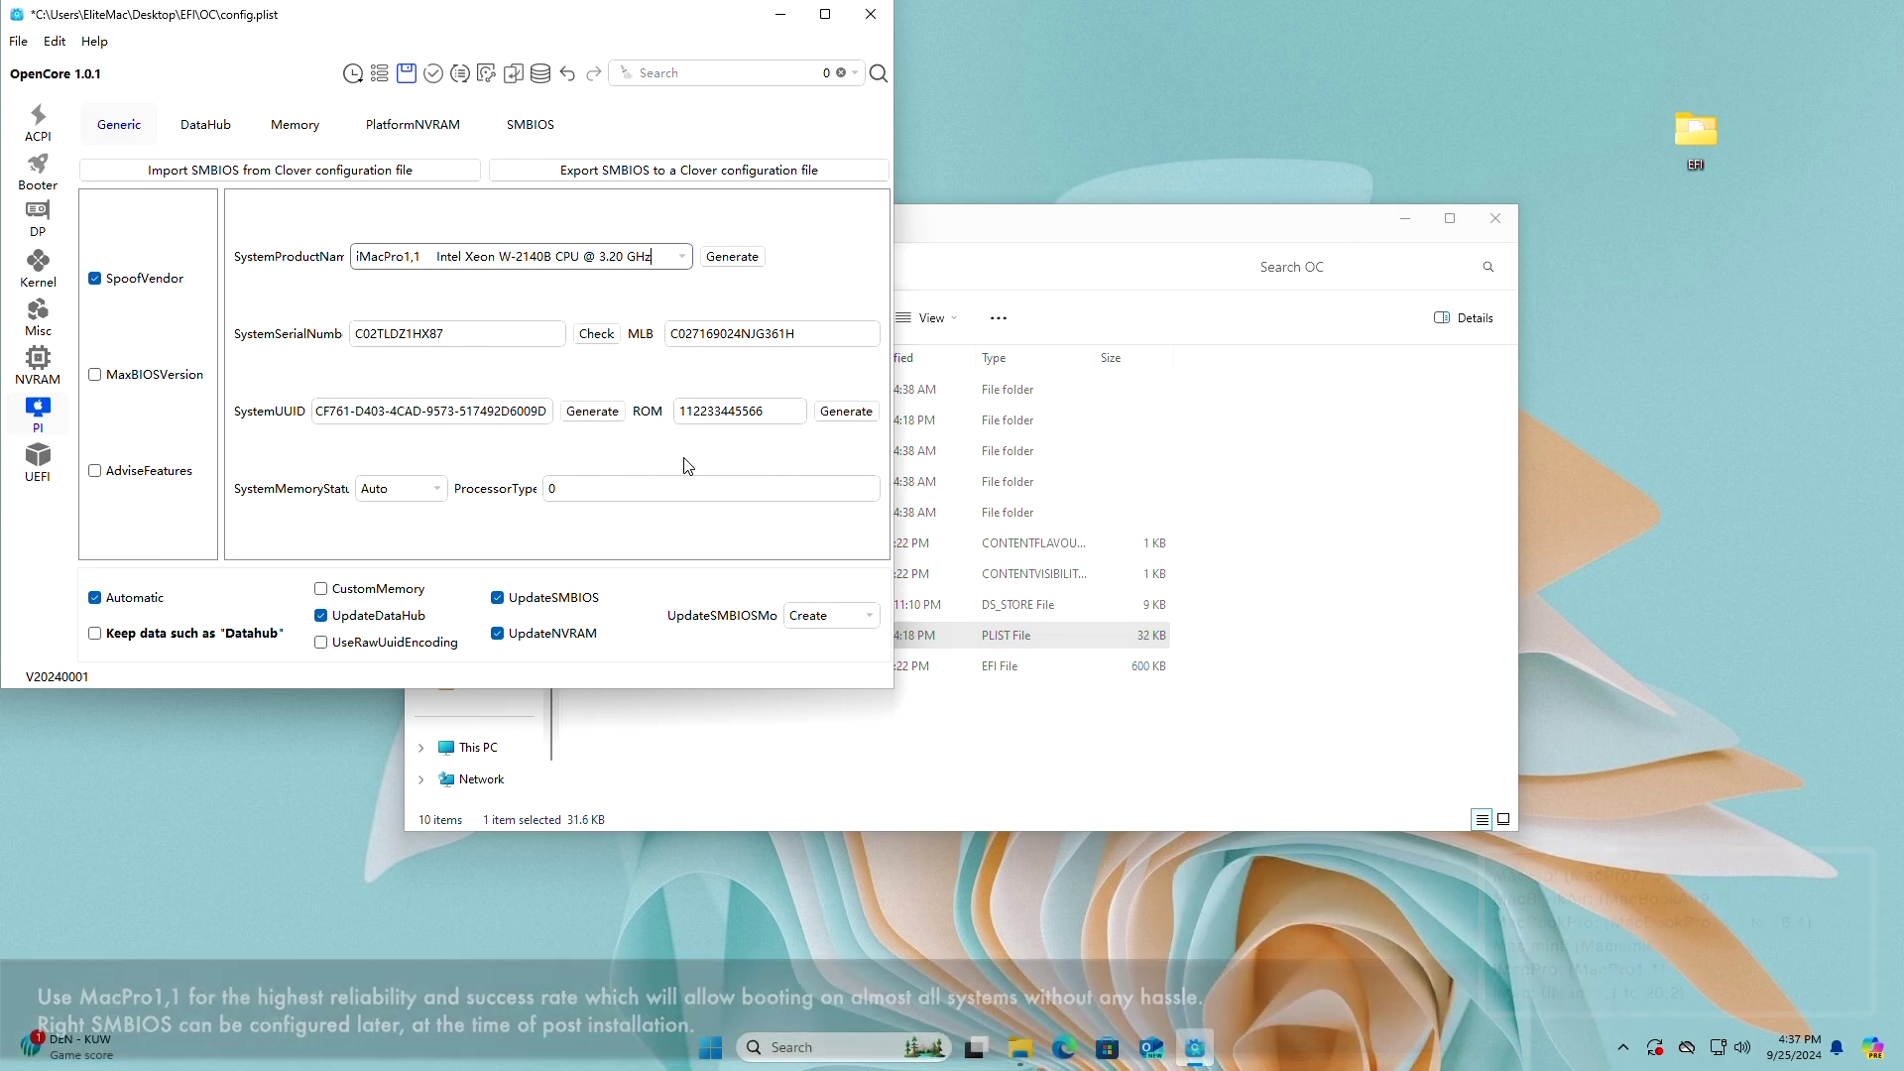
pyautogui.click(871, 15)
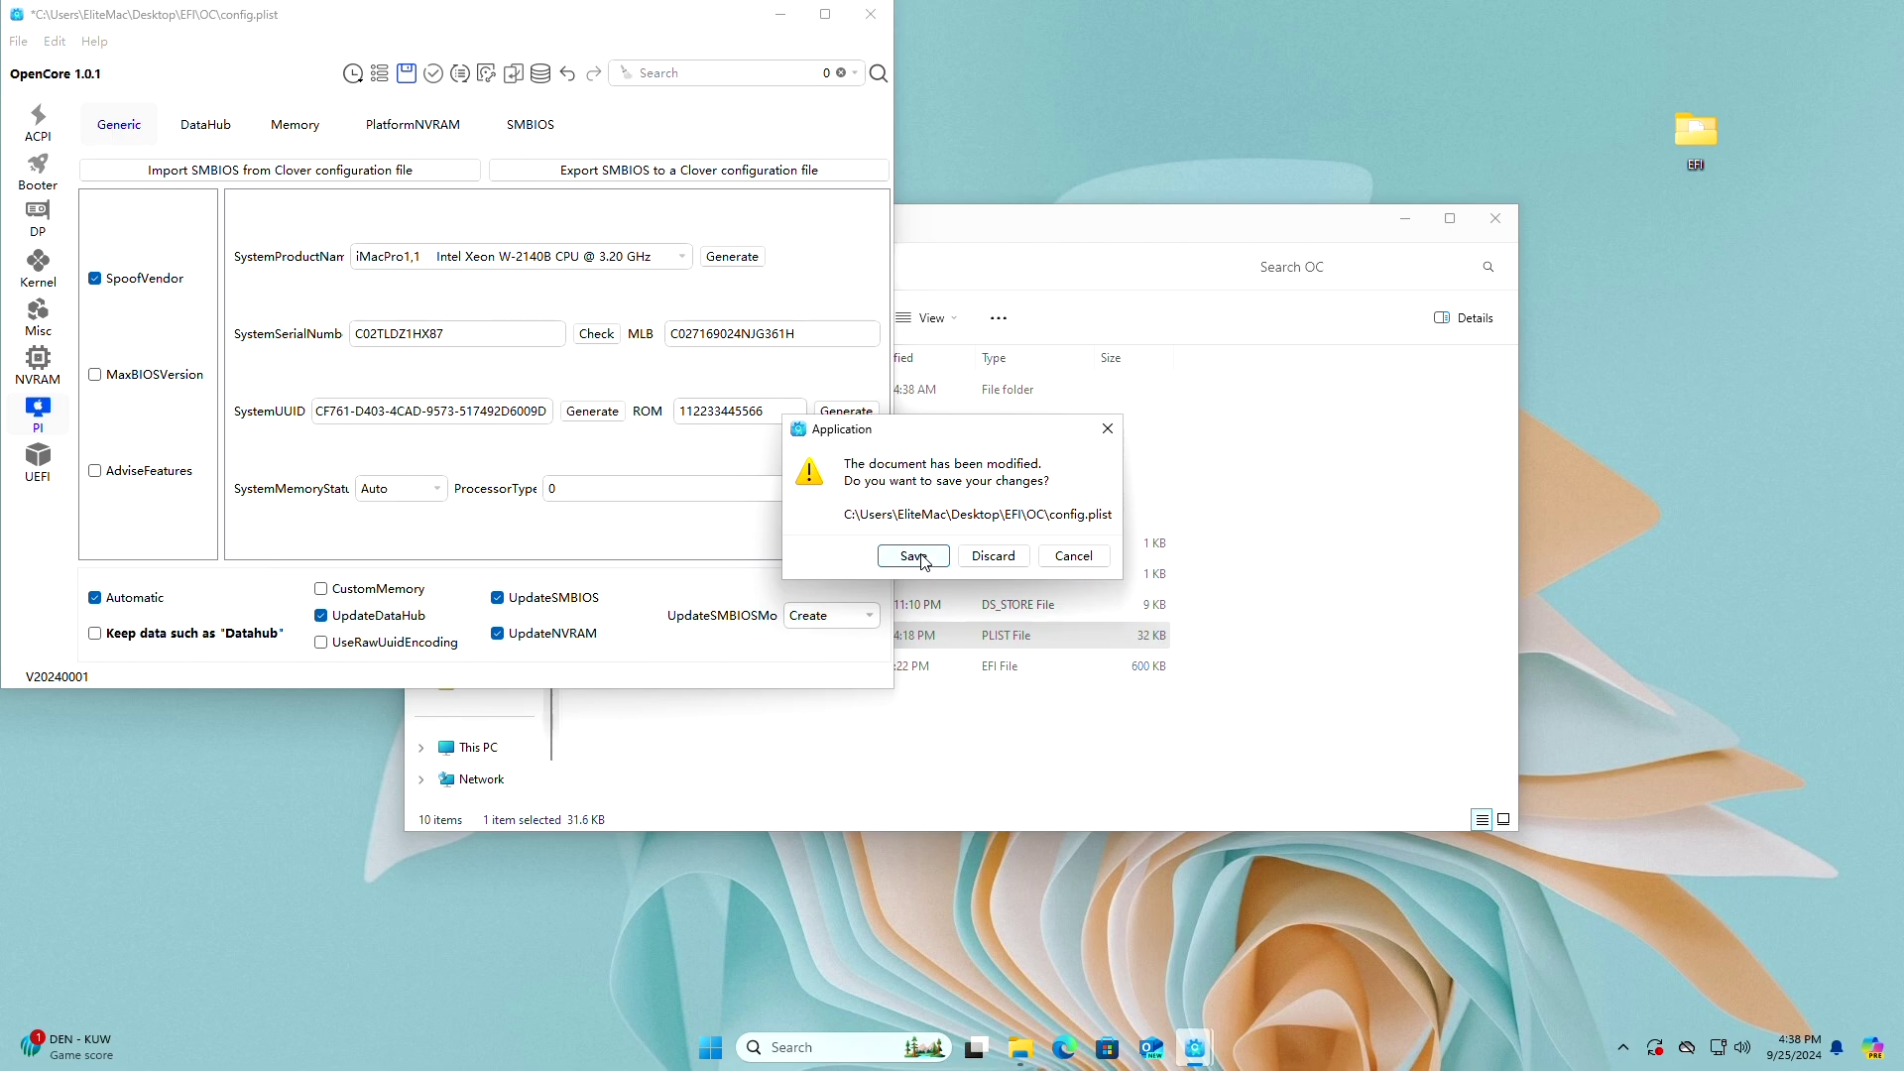